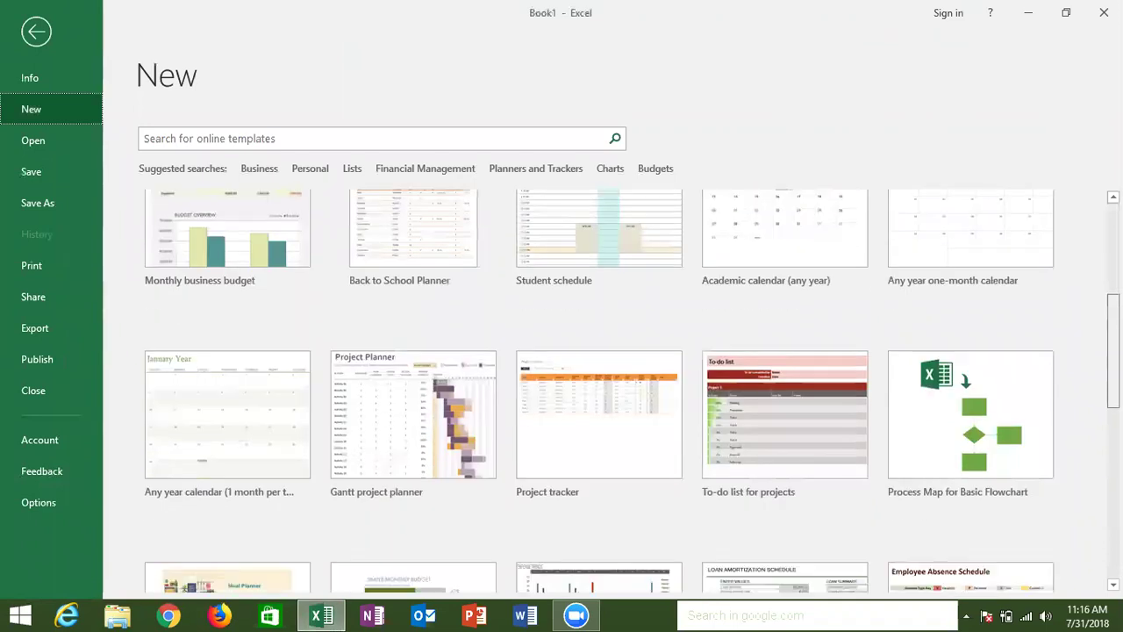
pyautogui.scroll(-4, 611, 391)
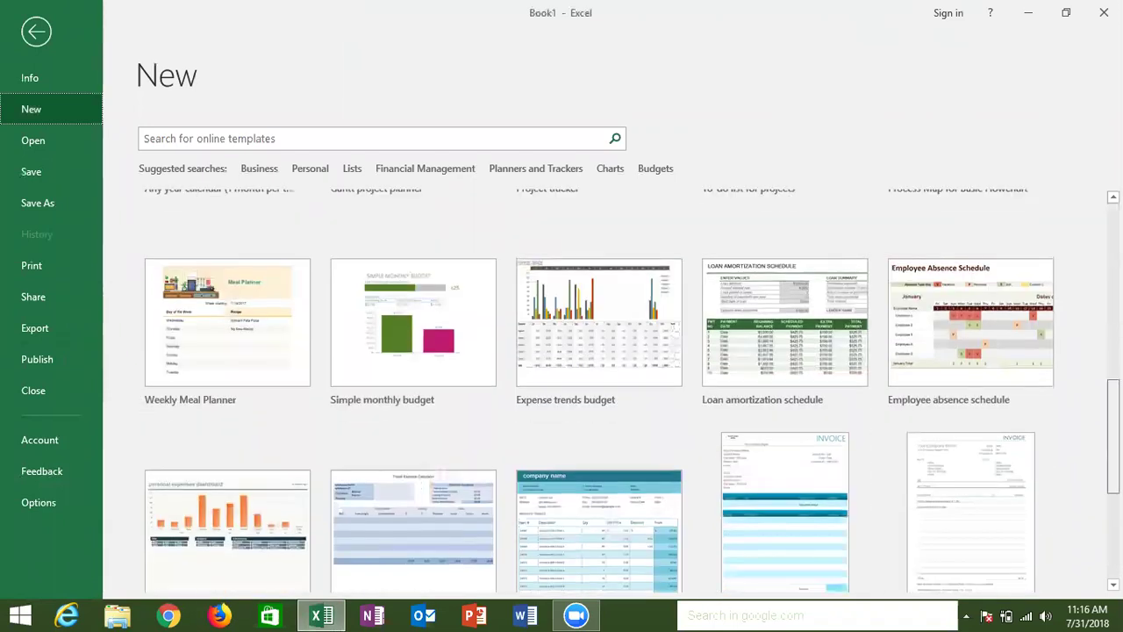
pyautogui.scroll(-2, 612, 391)
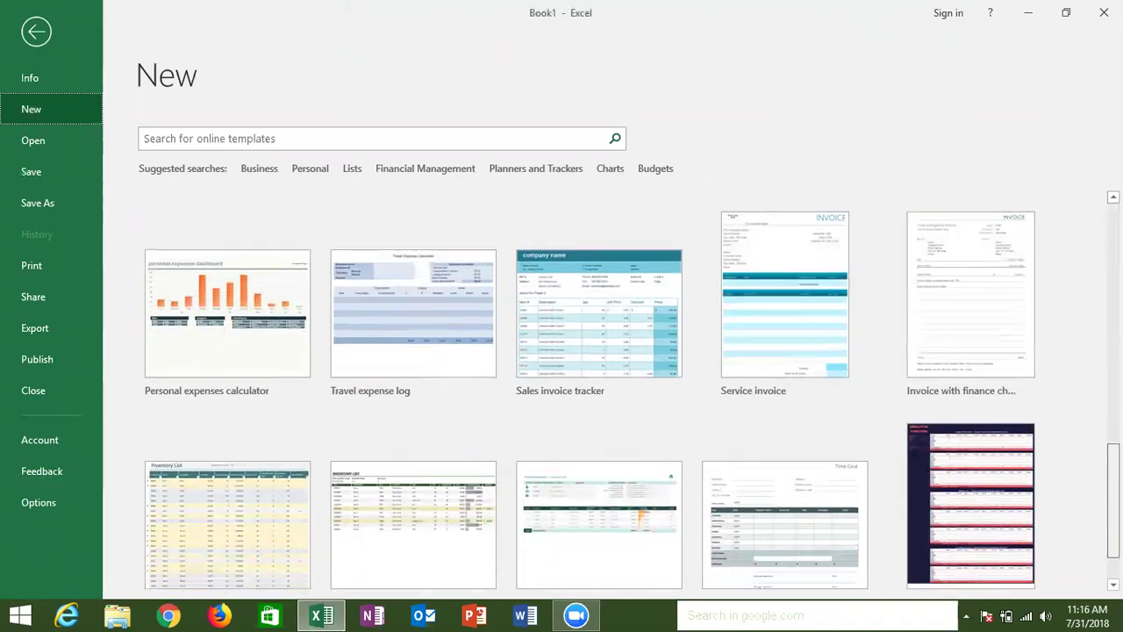
pyautogui.scroll(10, 612, 390)
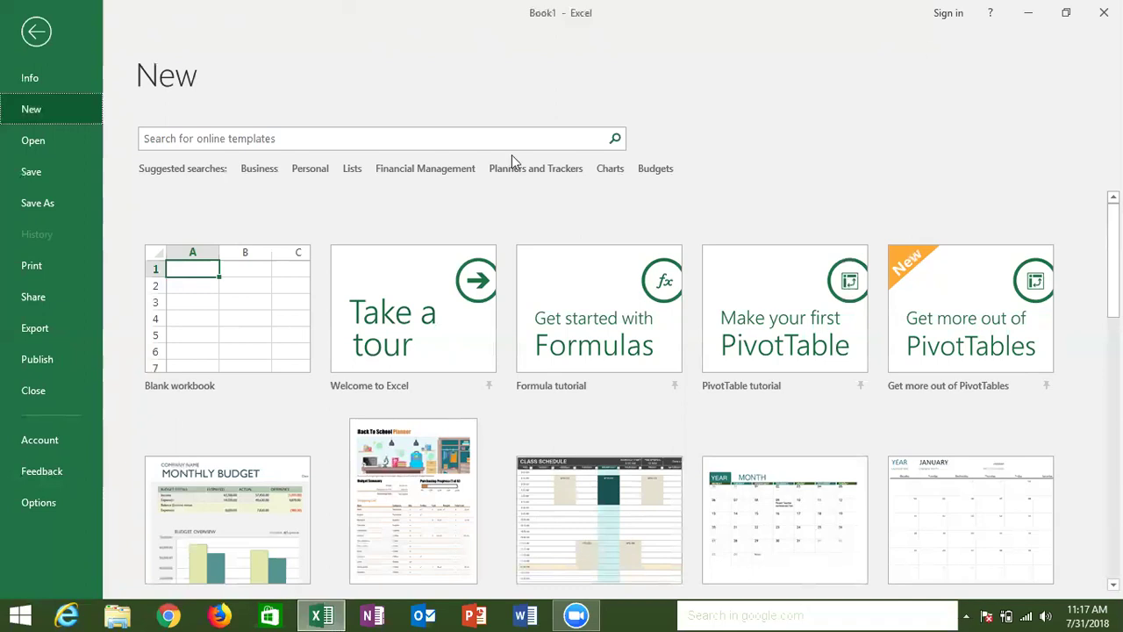
pyautogui.click(182, 276)
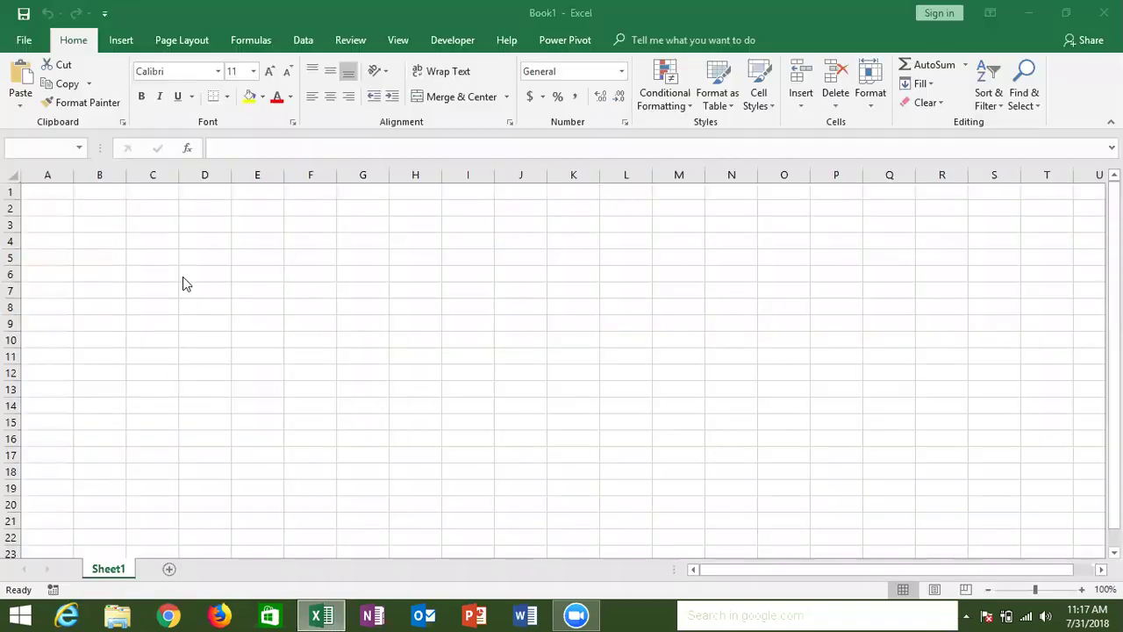
# Merge and centre A1:J4 and enter the title 'Daily Cash Tracker'
pyautogui.moveTo(63, 191); pyautogui.dragTo(507, 236)
pyautogui.click(448, 96)
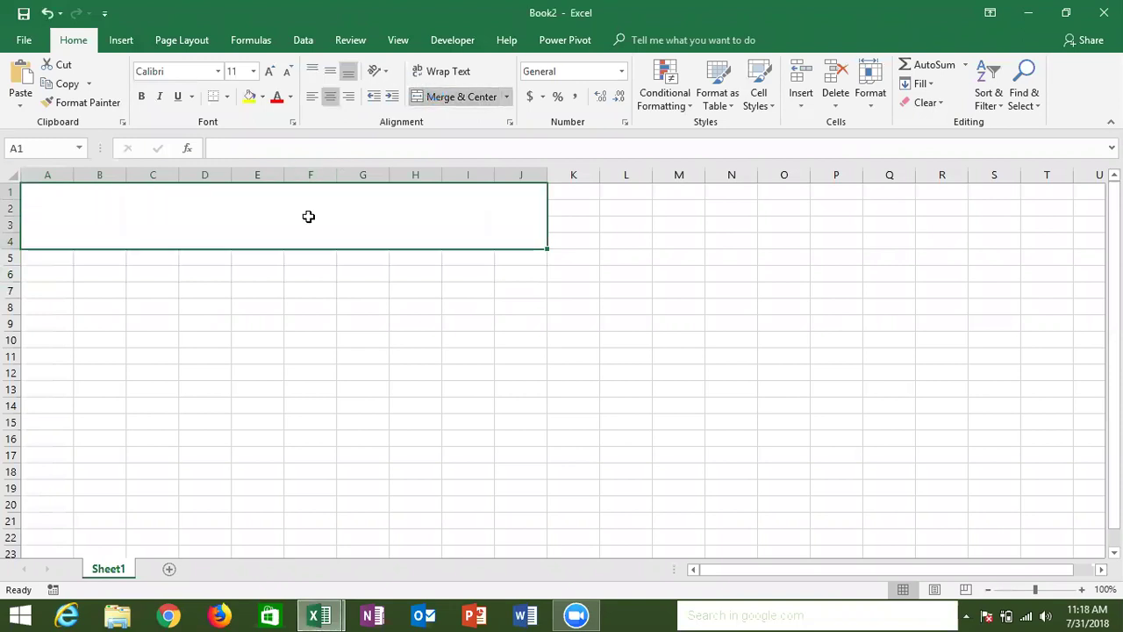
pyautogui.write('Da')
pyautogui.write('i')
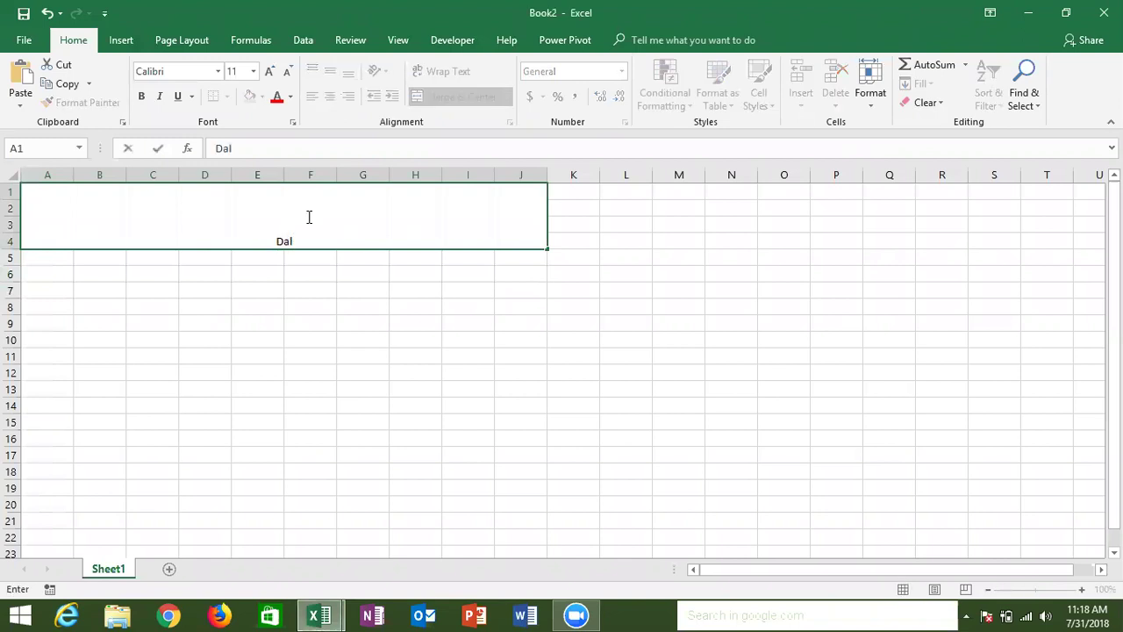
pyautogui.press('BackSpace')
pyautogui.write('ily ')
pyautogui.write('Data')
pyautogui.write(' F')
pyautogui.press('BackSpace')
pyautogui.press('BackSpace')
pyautogui.press('BackSpace')
pyautogui.press('BackSpace')
pyautogui.press('BackSpace')
pyautogui.press('BackSpace')
pyautogui.write('Cash Tracker')
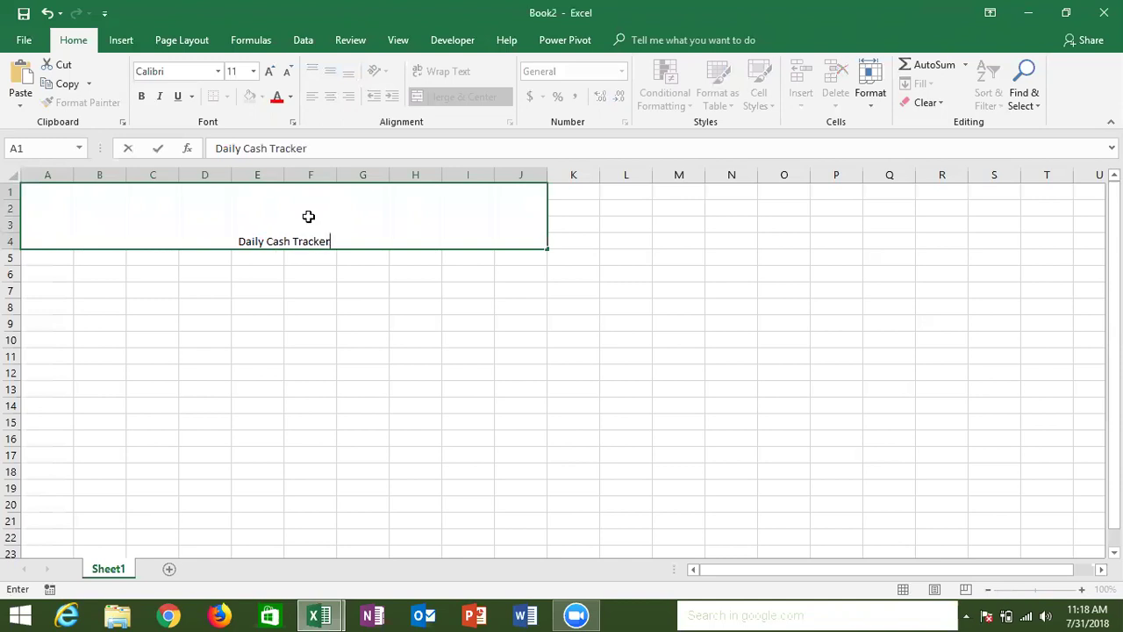
pyautogui.press('Return')
# Make the title 48 point and underlined
pyautogui.click(270, 71)
pyautogui.click(269, 71)
pyautogui.click(270, 71)
pyautogui.click(270, 72)
pyautogui.click(269, 72)
pyautogui.click(269, 72)
pyautogui.click(269, 71)
pyautogui.click(269, 71)
pyautogui.click(269, 71)
pyautogui.click(269, 71)
pyautogui.click(270, 71)
pyautogui.click(269, 71)
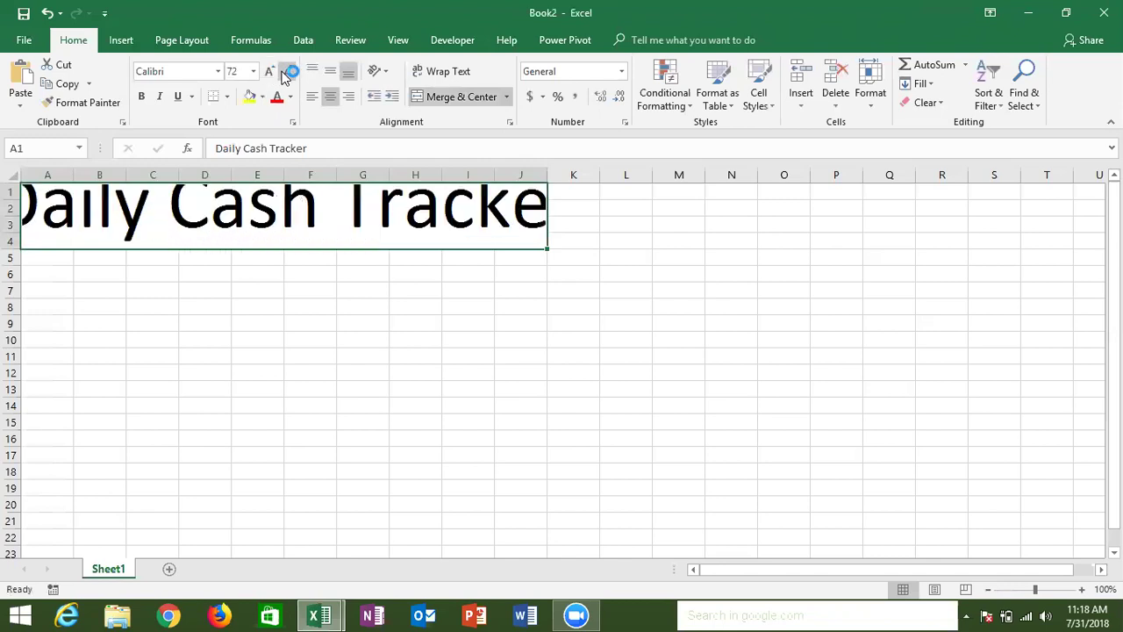
pyautogui.click(285, 74)
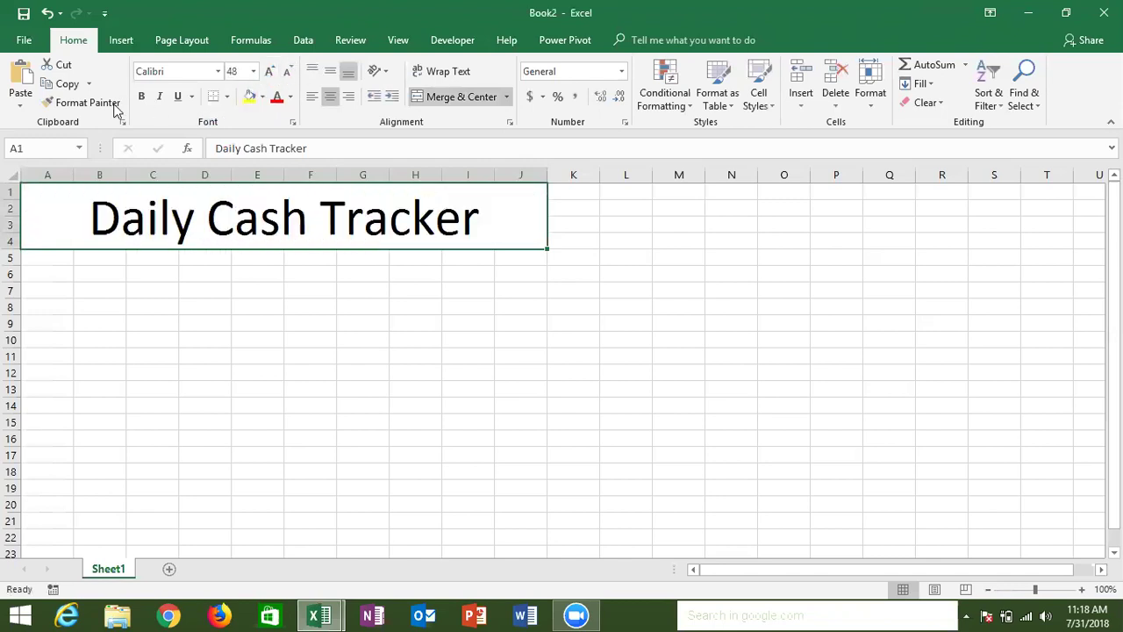
pyautogui.click(178, 97)
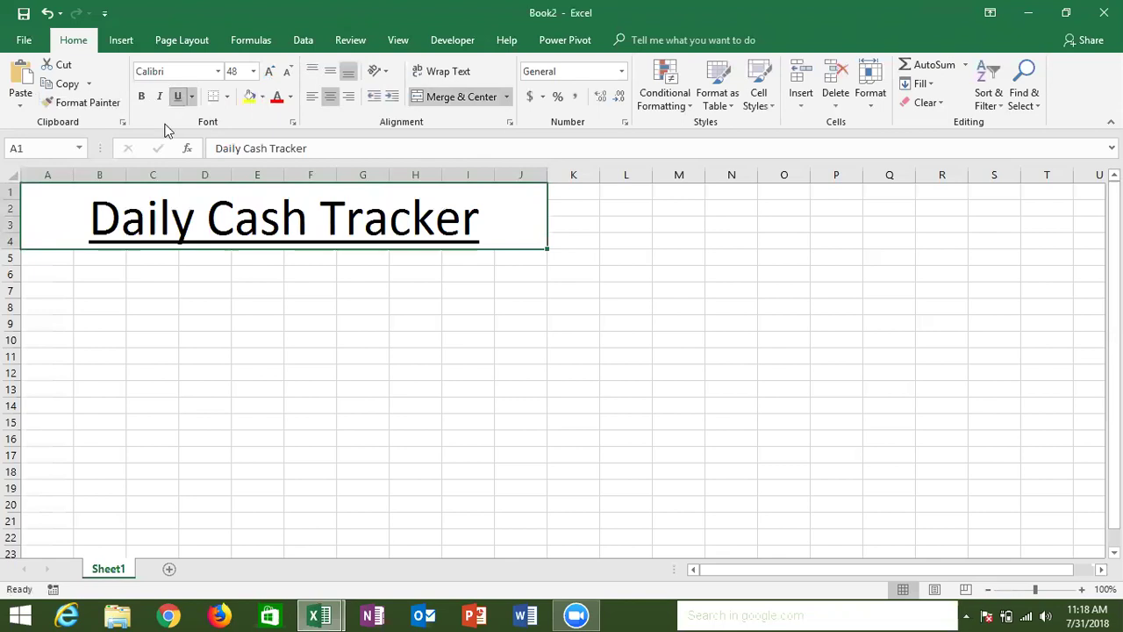
pyautogui.click(48, 290)
# Add 'Date' in A7 and 'Departmnet' in G7, with bottom-border lines under A7:B7 and G7:I7
pyautogui.write('Date')
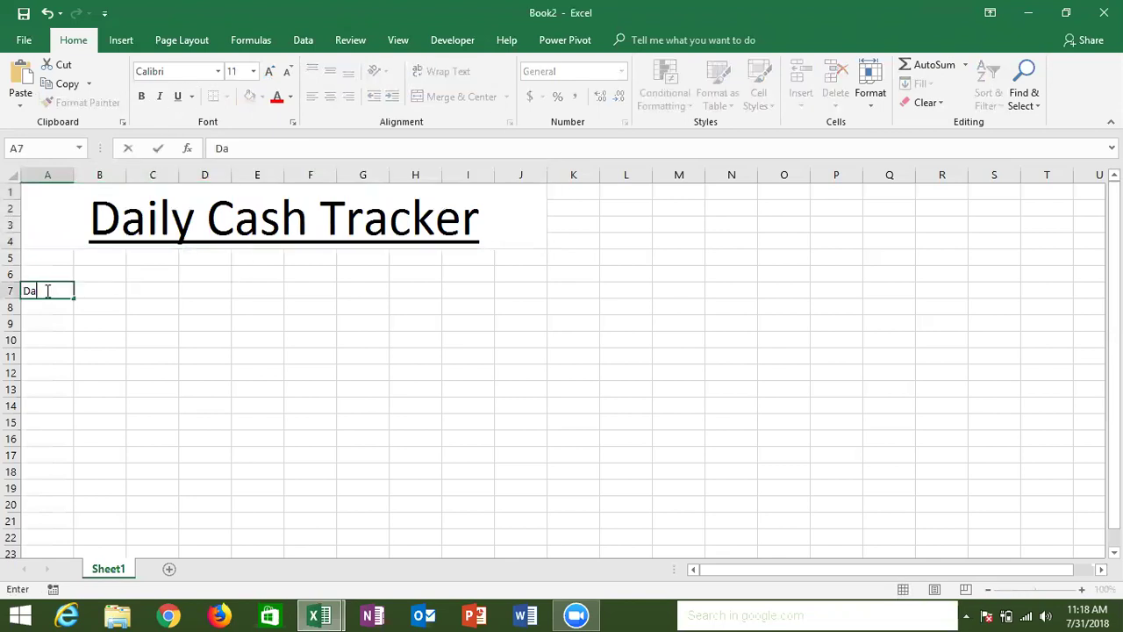
pyautogui.press('Tab')
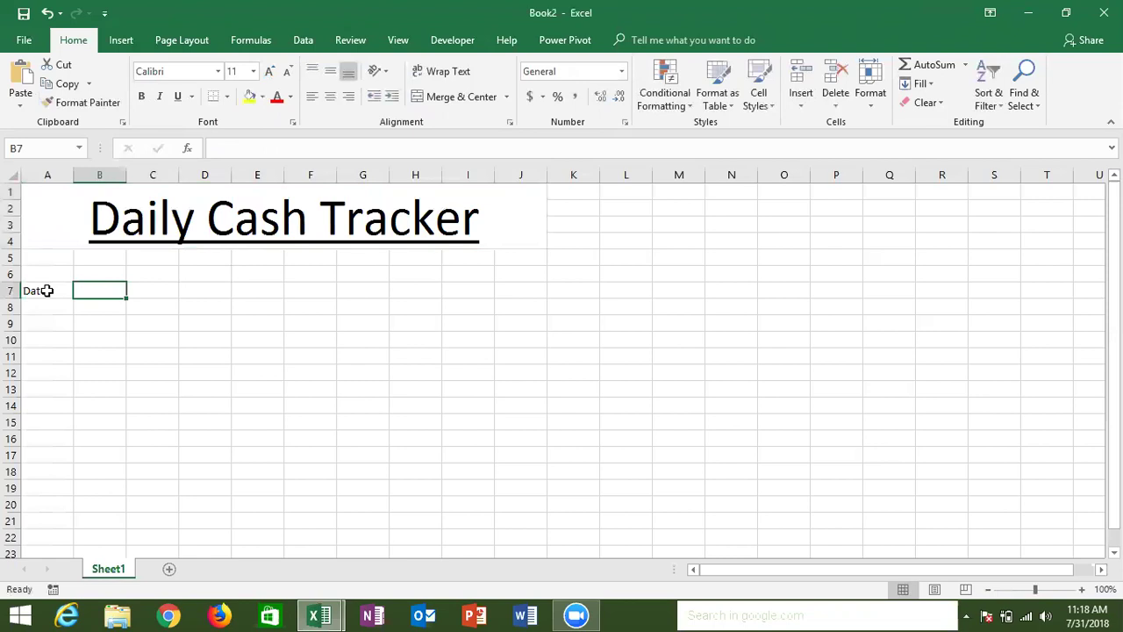
pyautogui.press('Right')
pyautogui.press('Right')
pyautogui.press('Right')
pyautogui.press('Right')
pyautogui.press('Right')
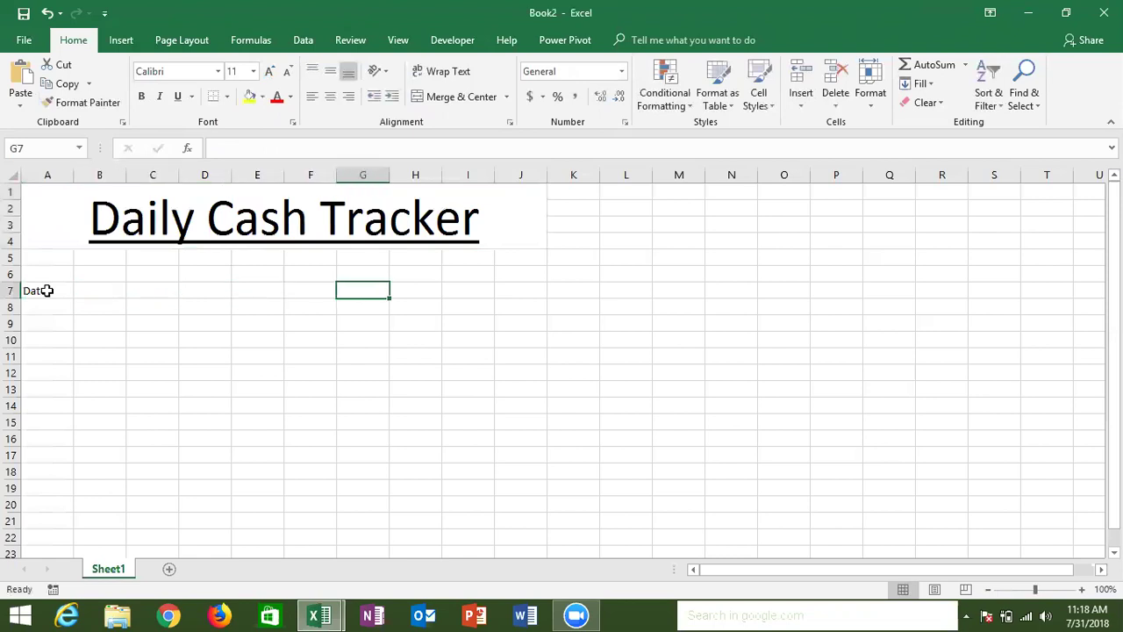
pyautogui.write('Departmnet')
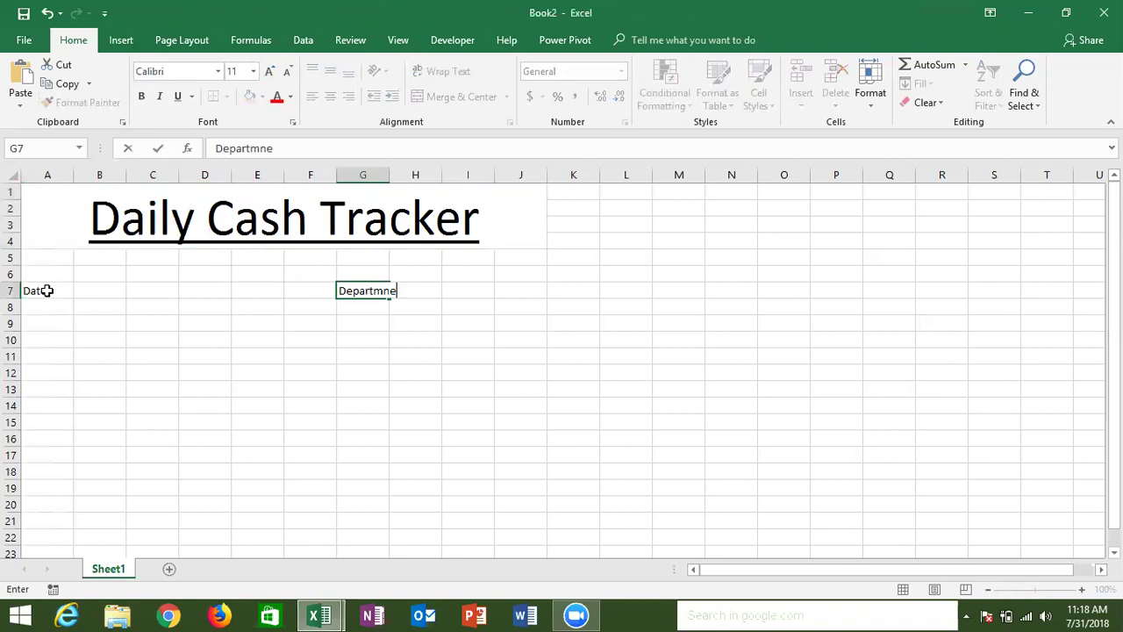
pyautogui.press('Return')
pyautogui.press('Up')
pyautogui.press('Left')
pyautogui.press('Left')
pyautogui.press('Left')
pyautogui.press('Left')
pyautogui.press('Left')
pyautogui.press('Left')
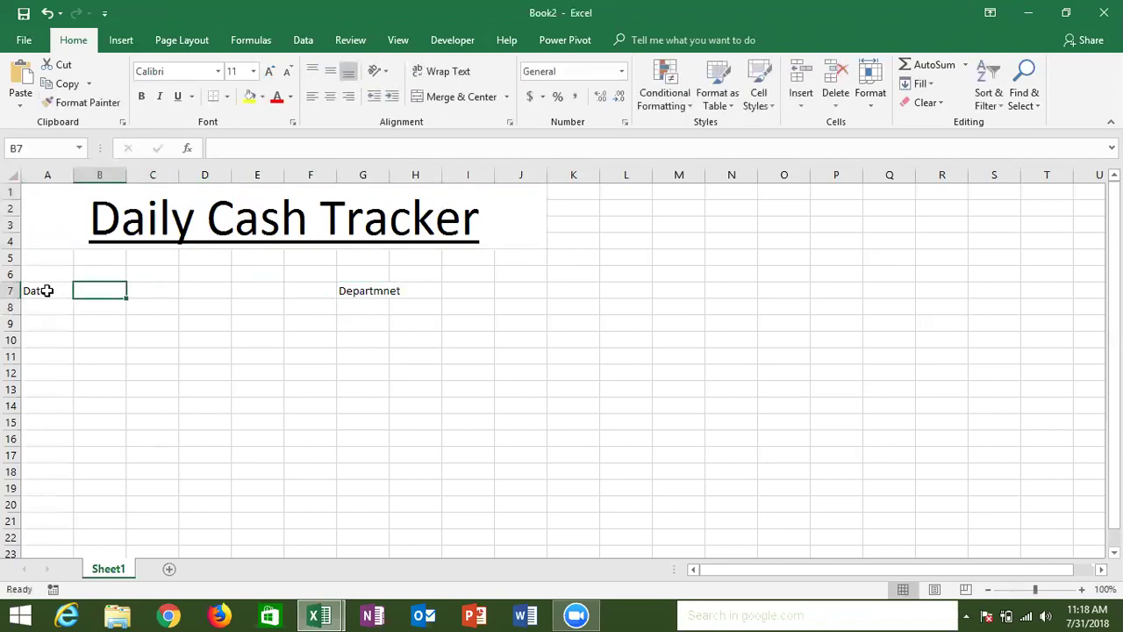
pyautogui.hotkey('shift', 'Right')
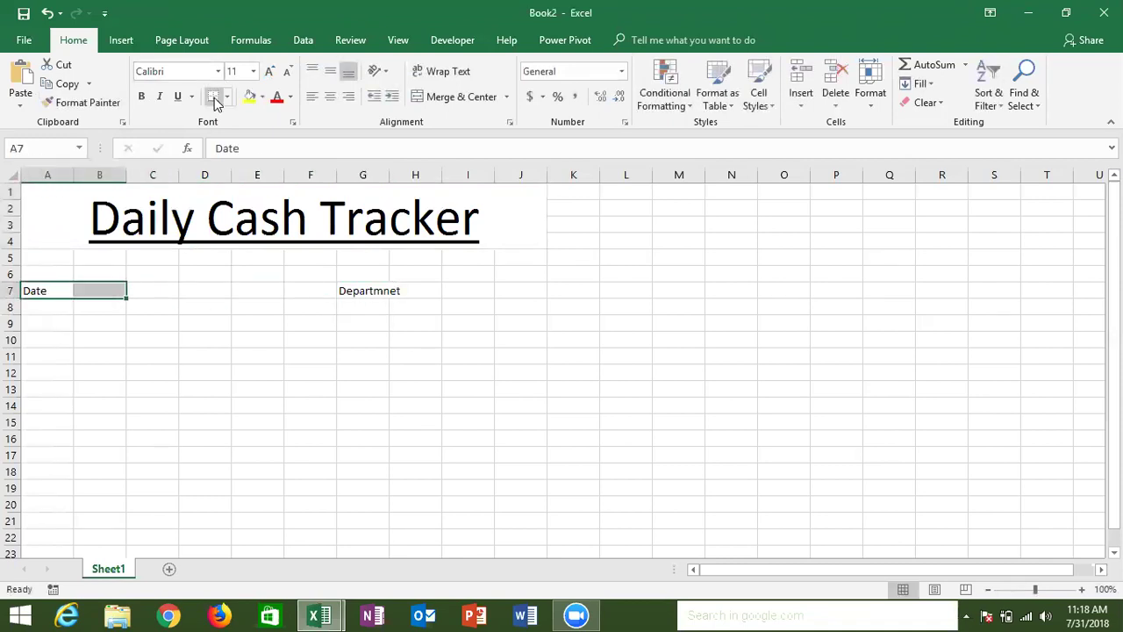
pyautogui.click(245, 277)
pyautogui.moveTo(355, 291); pyautogui.dragTo(451, 293)
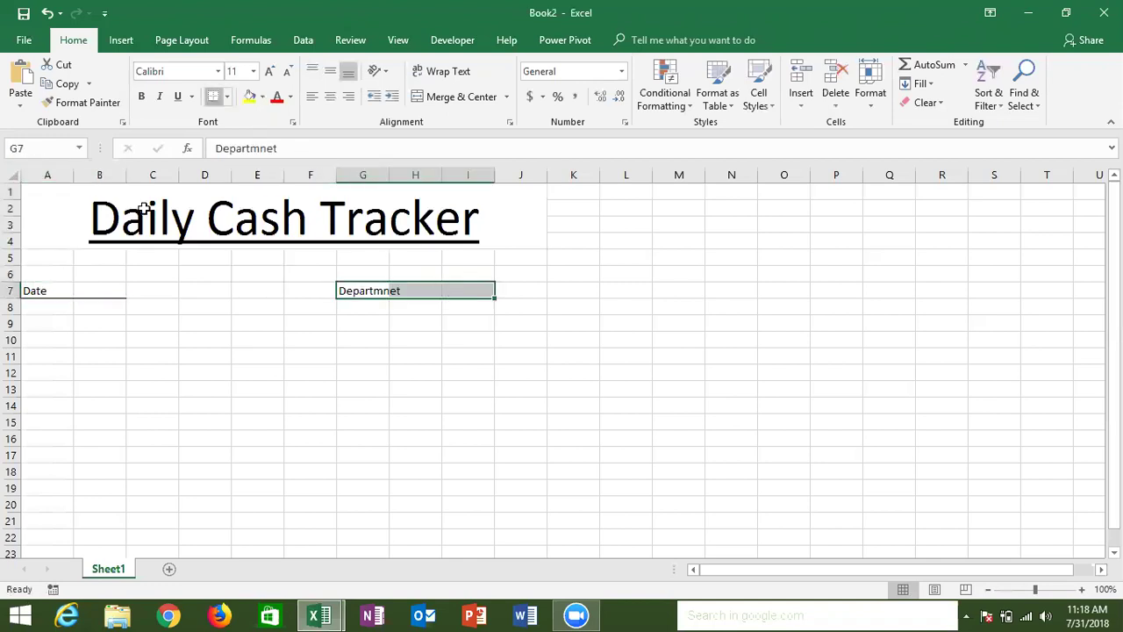
# Enter headers Sr, Part, Dr, Cr, Balance in A11:E11 and widen column B
pyautogui.click(49, 360)
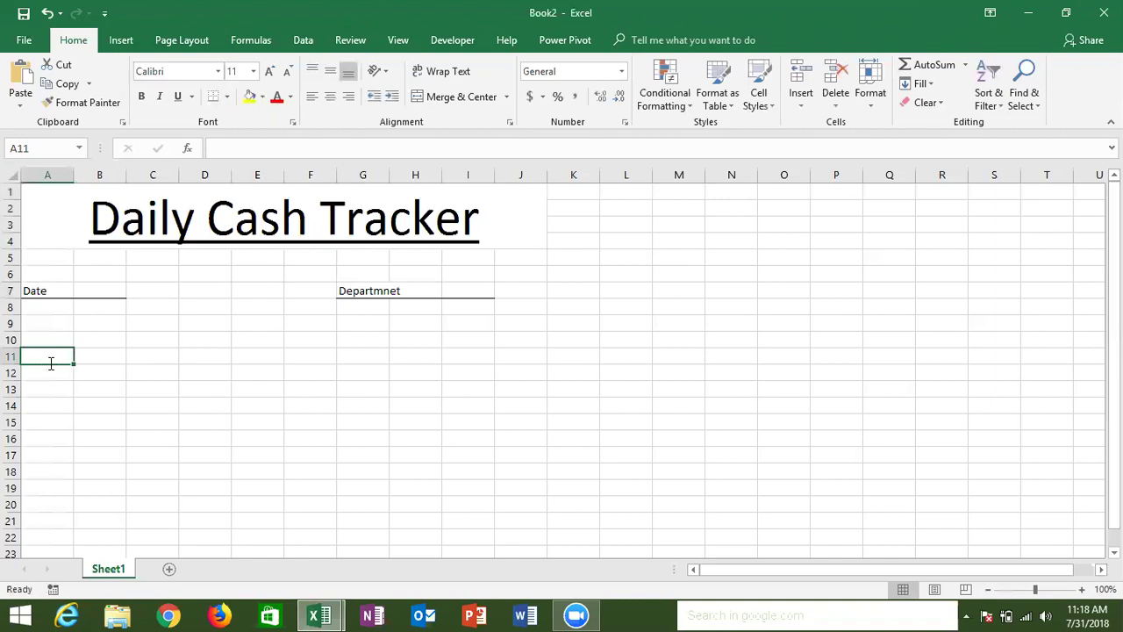
pyautogui.write('Sr')
pyautogui.press('Tab')
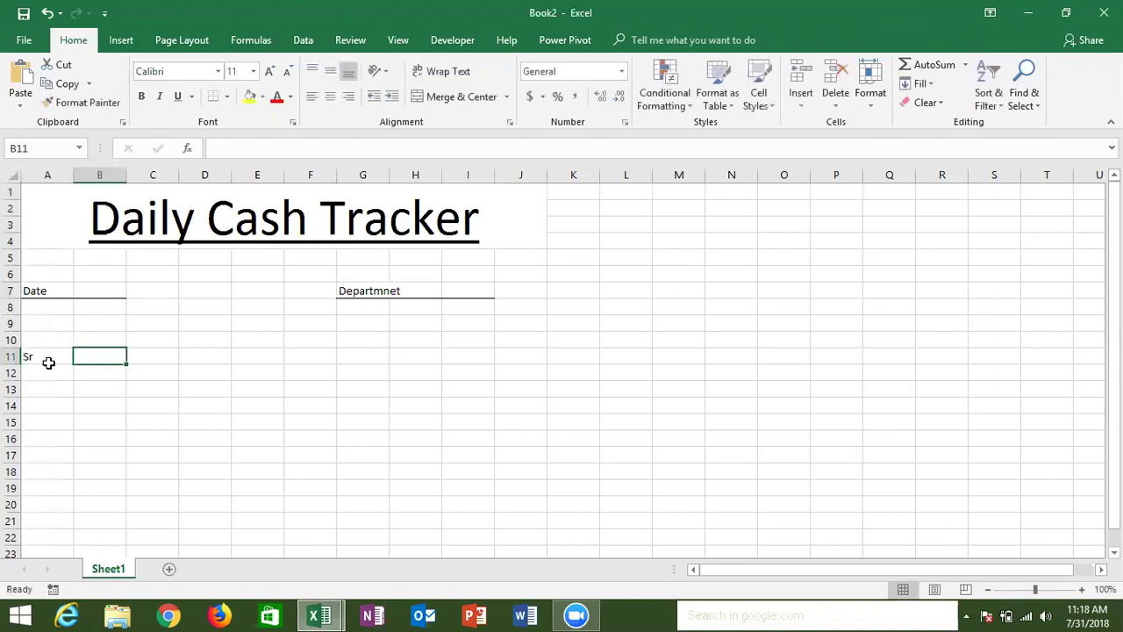
pyautogui.write('Part')
pyautogui.press('Tab')
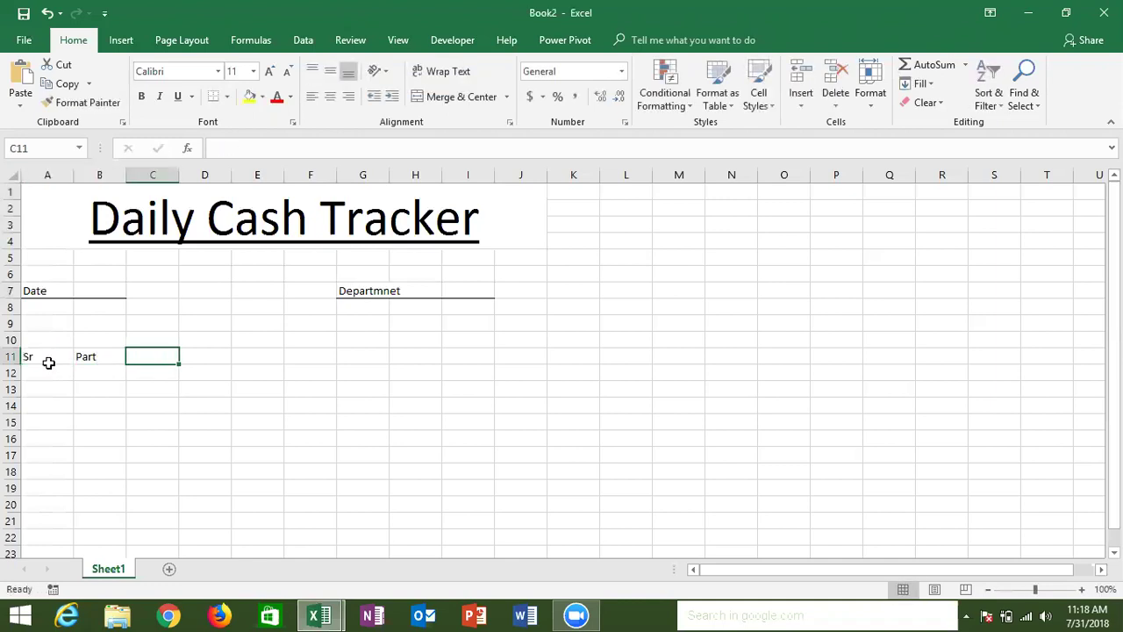
pyautogui.write('Dr')
pyautogui.press('Tab')
pyautogui.write('Cr')
pyautogui.press('Tab')
pyautogui.write('B')
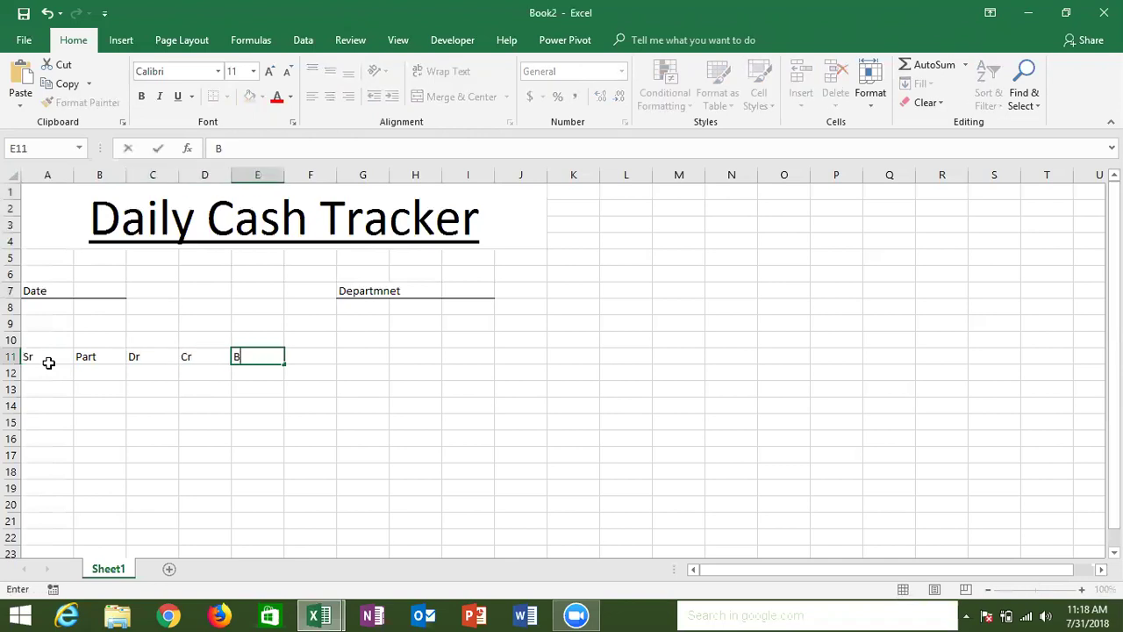
pyautogui.write('alance')
pyautogui.press('Up')
pyautogui.press('Down')
pyautogui.press('Left')
pyautogui.press('Left')
pyautogui.press('Left')
pyautogui.press('Left')
pyautogui.hotkey('shift', 'Right')
pyautogui.hotkey('shift', 'Right')
pyautogui.hotkey('shift', 'Right')
pyautogui.hotkey('shift', 'Right')
pyautogui.hotkey('shift', 'Right')
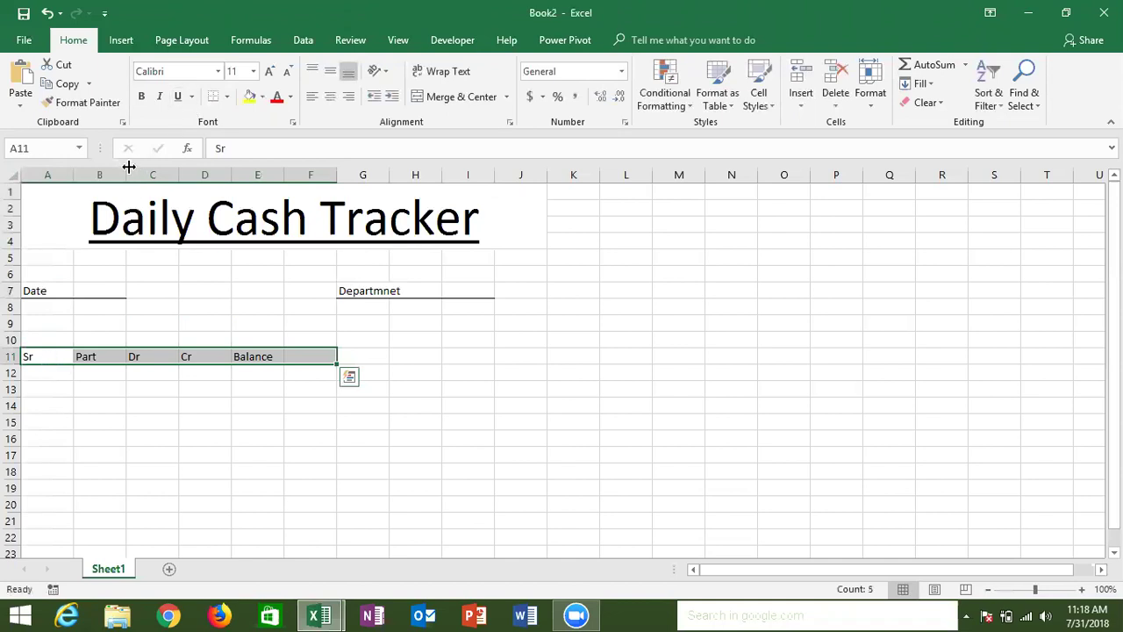
pyautogui.moveTo(126, 168); pyautogui.dragTo(208, 178)
# Move the Departmnet label to E7 and its underline to F7:G7
pyautogui.click(449, 292)
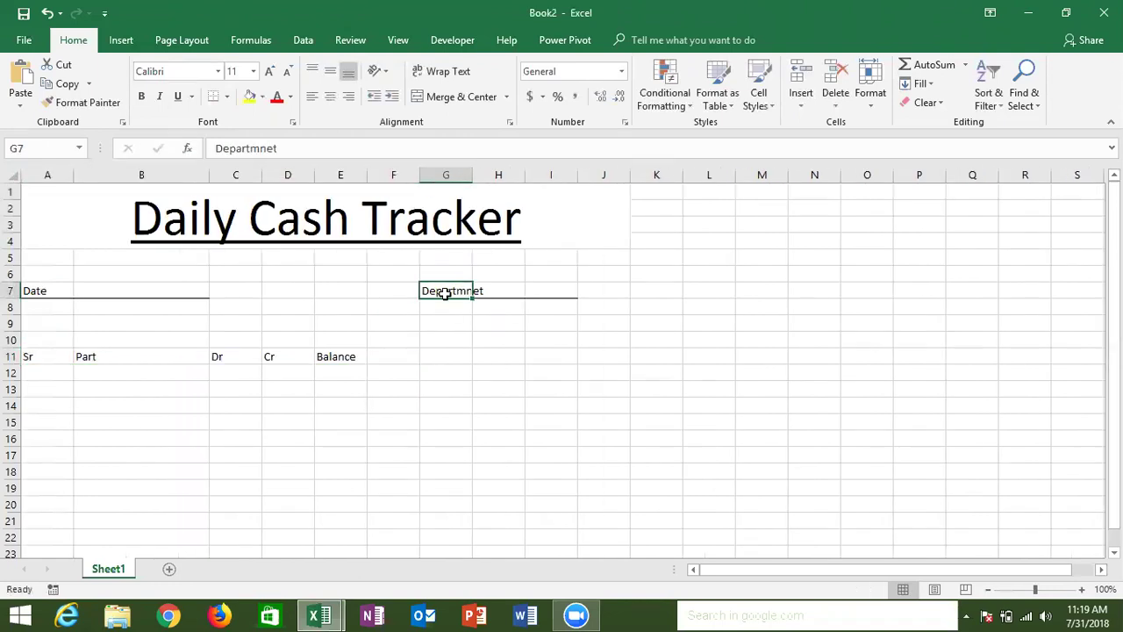
pyautogui.moveTo(446, 298); pyautogui.dragTo(363, 293)
pyautogui.moveTo(492, 293); pyautogui.dragTo(460, 294)
pyautogui.click(453, 311)
pyautogui.click(439, 353)
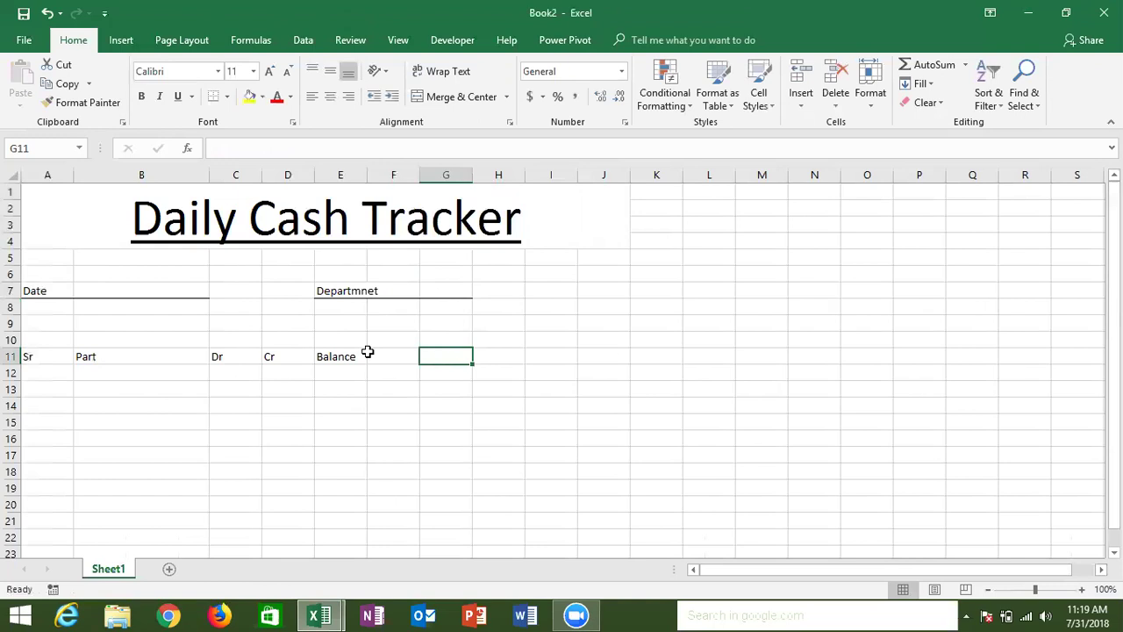
# Apply All Borders to the table range A11:E26
pyautogui.moveTo(55, 354); pyautogui.dragTo(346, 514)
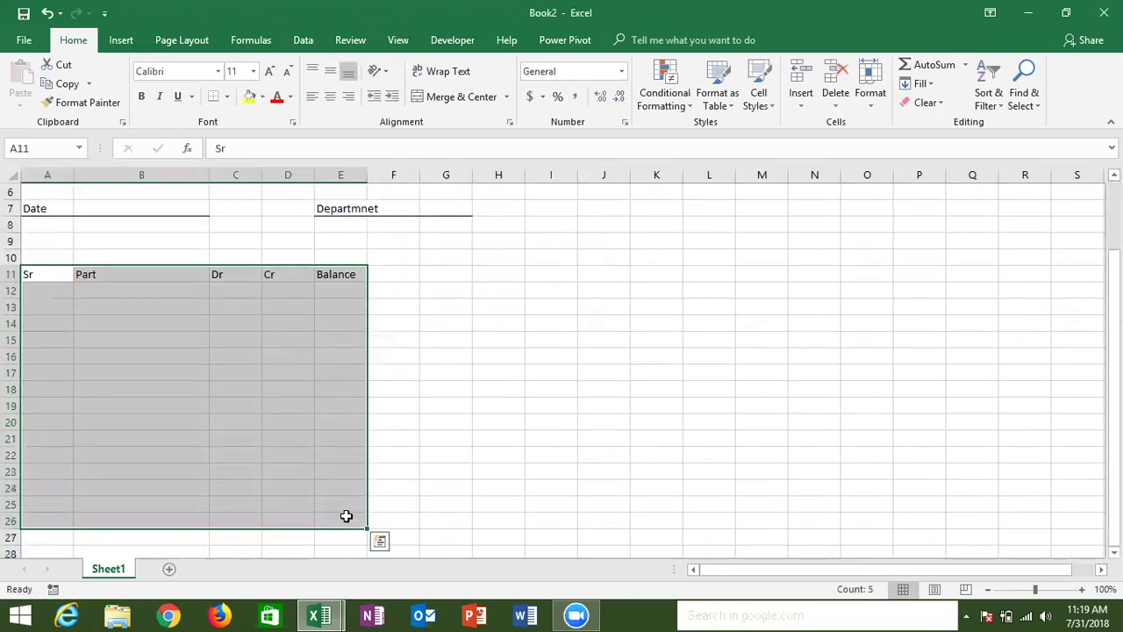
pyautogui.click(225, 101)
pyautogui.click(218, 237)
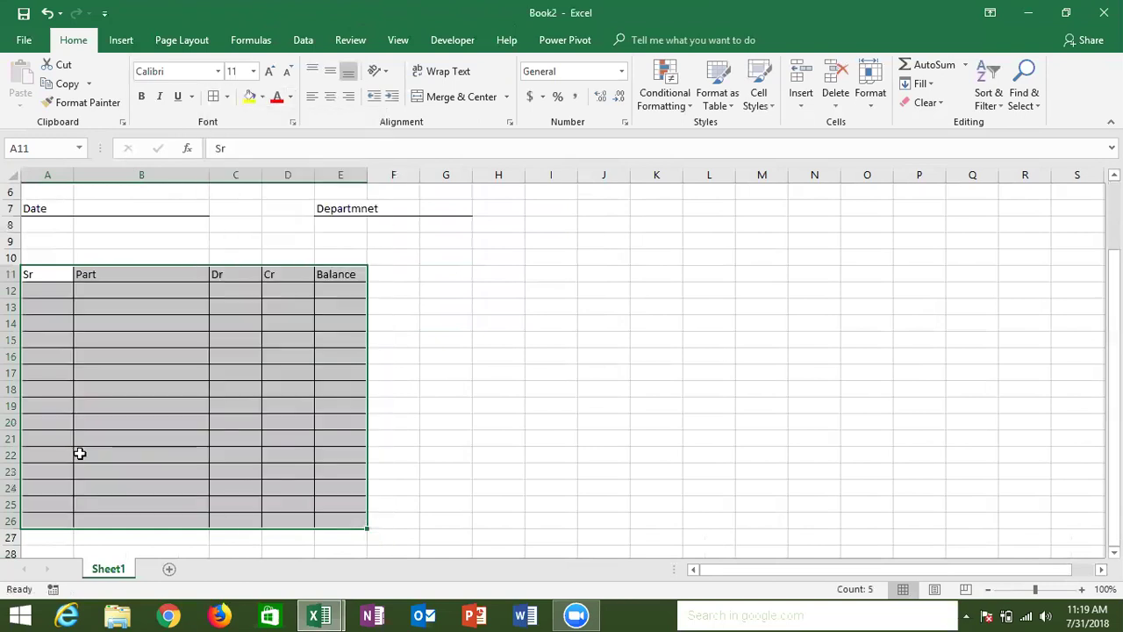
pyautogui.click(51, 537)
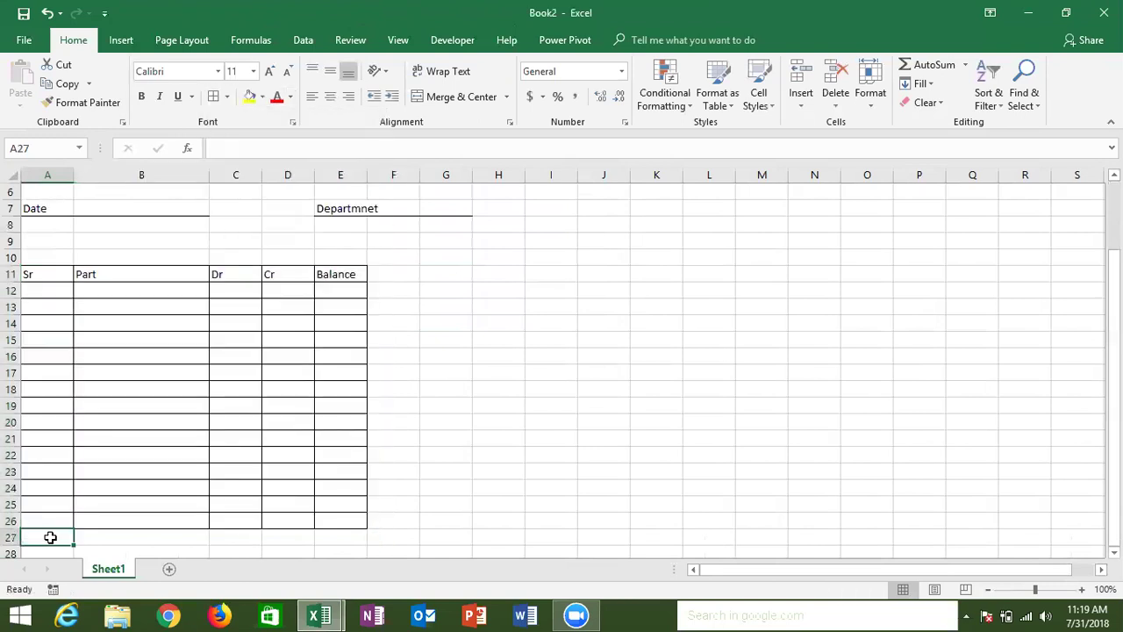
# Label A27 'Total' and sum the Dr column with =SUM(C12:C26) in C27
pyautogui.write('Total')
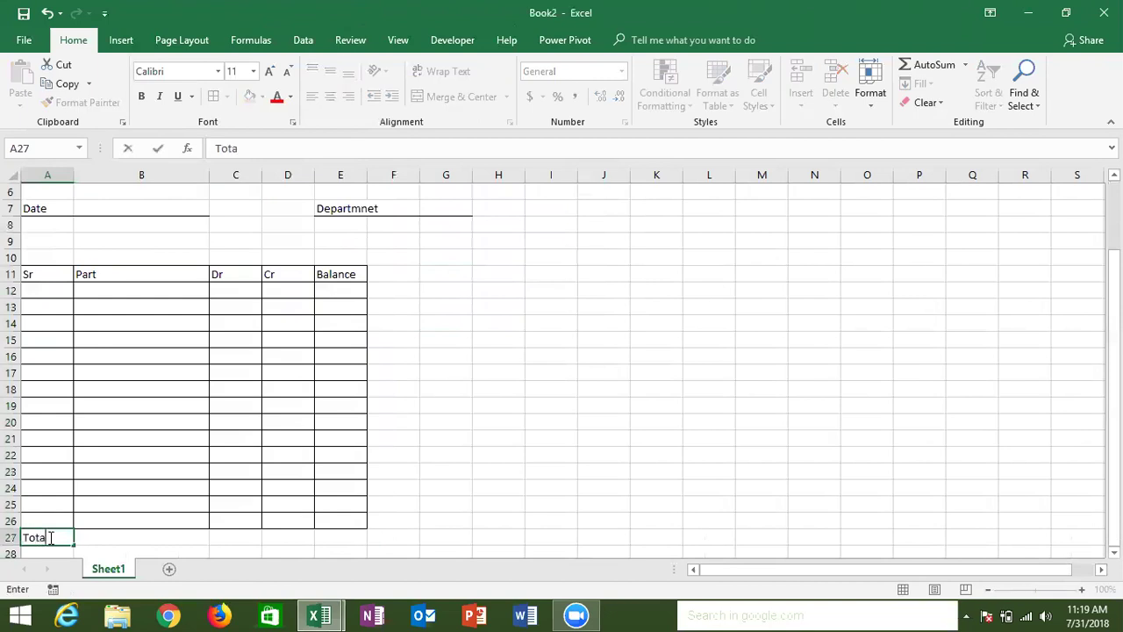
pyautogui.press('Tab')
pyautogui.press('Tab')
pyautogui.write('=sum')
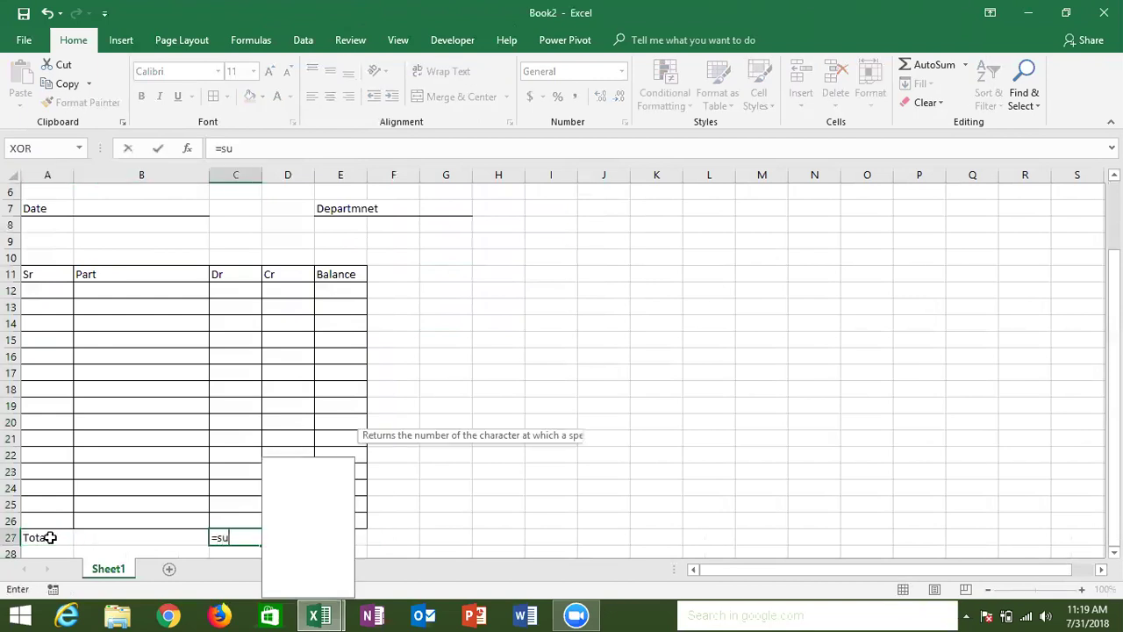
pyautogui.press('Tab')
pyautogui.press('Up')
pyautogui.hotkey('shift', 'Up')
pyautogui.hotkey('shift', 'Up')
pyautogui.hotkey('shift', 'Up')
pyautogui.hotkey('shift', 'Up')
pyautogui.hotkey('shift', 'Up')
pyautogui.hotkey('shift', 'Up')
pyautogui.hotkey('shift', 'Up')
pyautogui.hotkey('shift', 'Up')
pyautogui.hotkey('shift', 'Up')
pyautogui.hotkey('shift', 'Up')
pyautogui.hotkey('shift', 'Up')
pyautogui.hotkey('shift', 'Up')
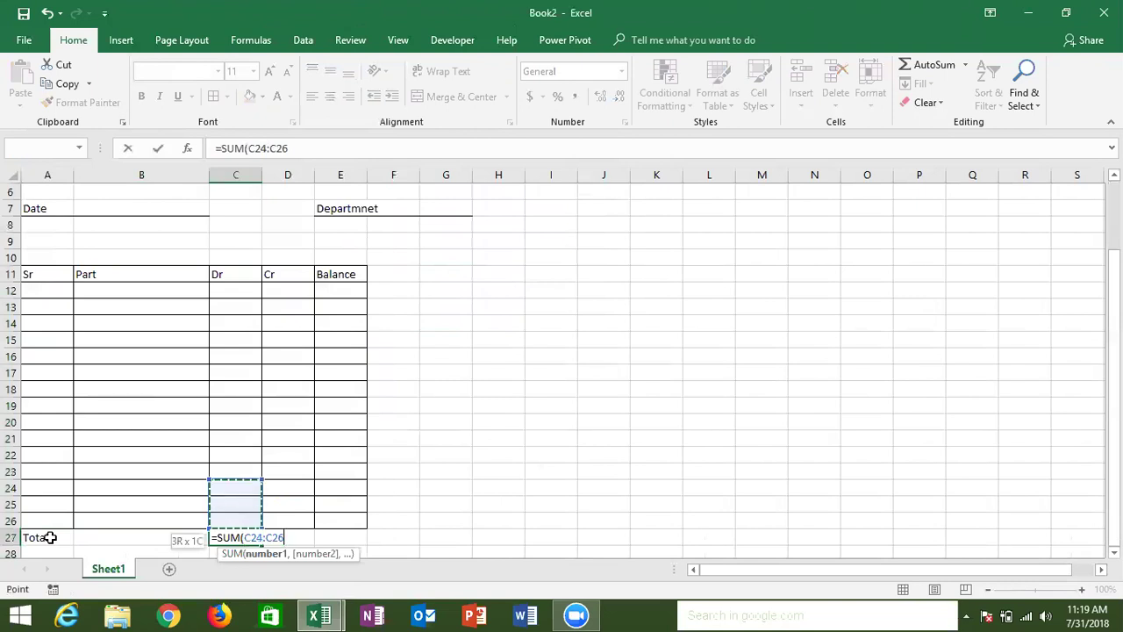
pyautogui.hotkey('shift', 'Up')
pyautogui.hotkey('shift', 'Up')
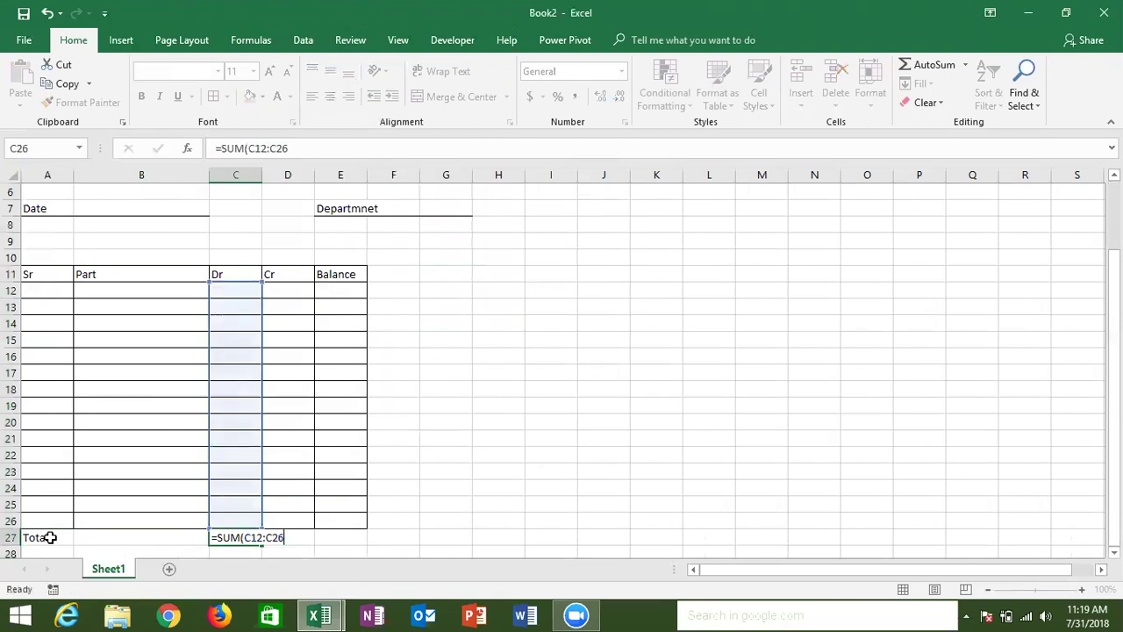
pyautogui.press('Return')
# Copy the total to D27 and enter =D27-C27 in E27
pyautogui.press('Up')
pyautogui.press('Right')
pyautogui.press('Right')
pyautogui.press('Right')
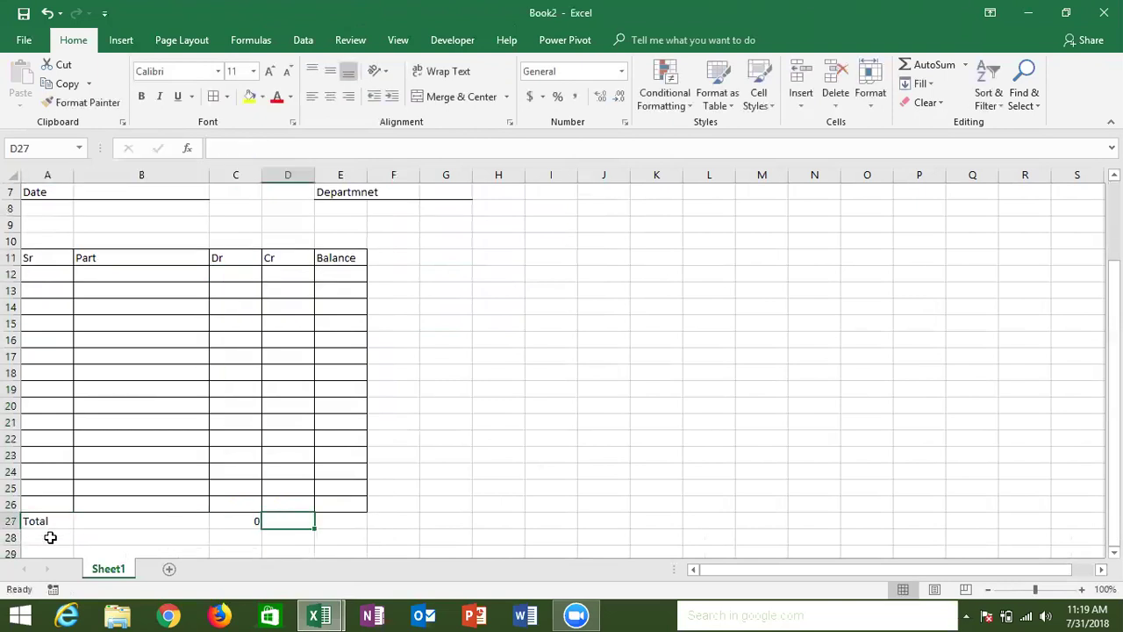
pyautogui.press('Left')
pyautogui.hotkey('shift', 'Right')
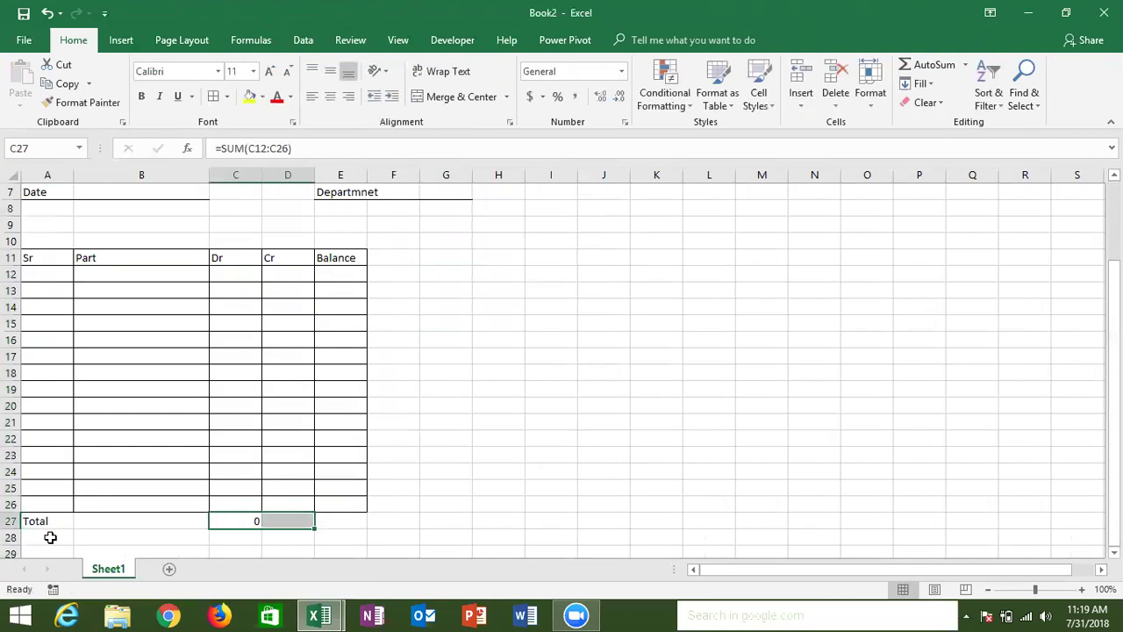
pyautogui.hotkey('ctrl', 'r')
pyautogui.press('Right')
pyautogui.press('Right')
pyautogui.write('=')
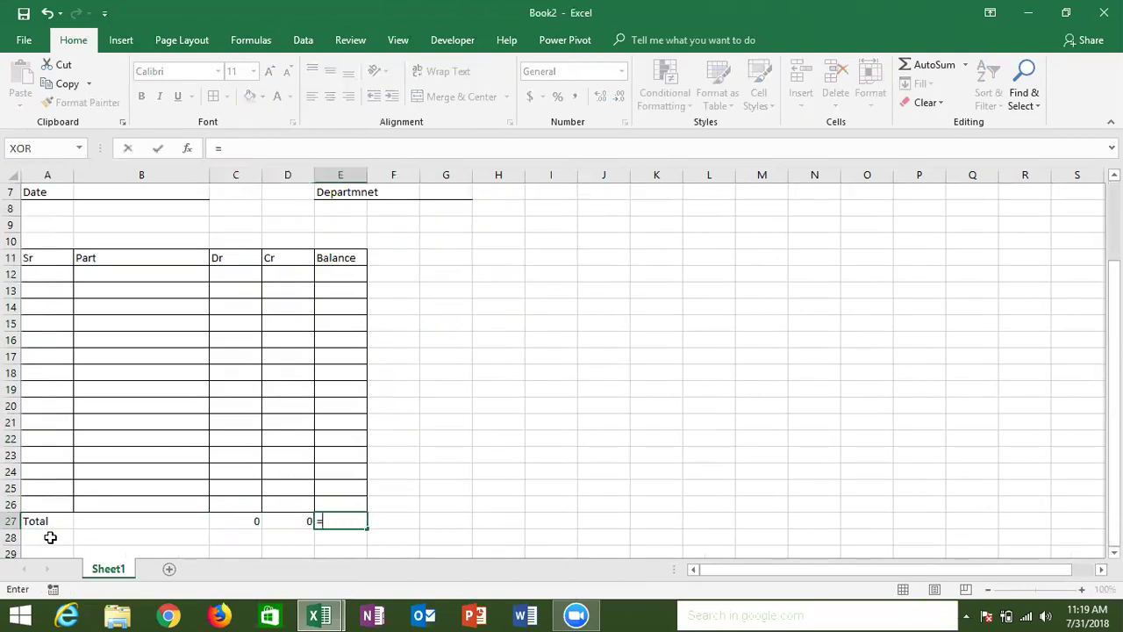
pyautogui.press('Left')
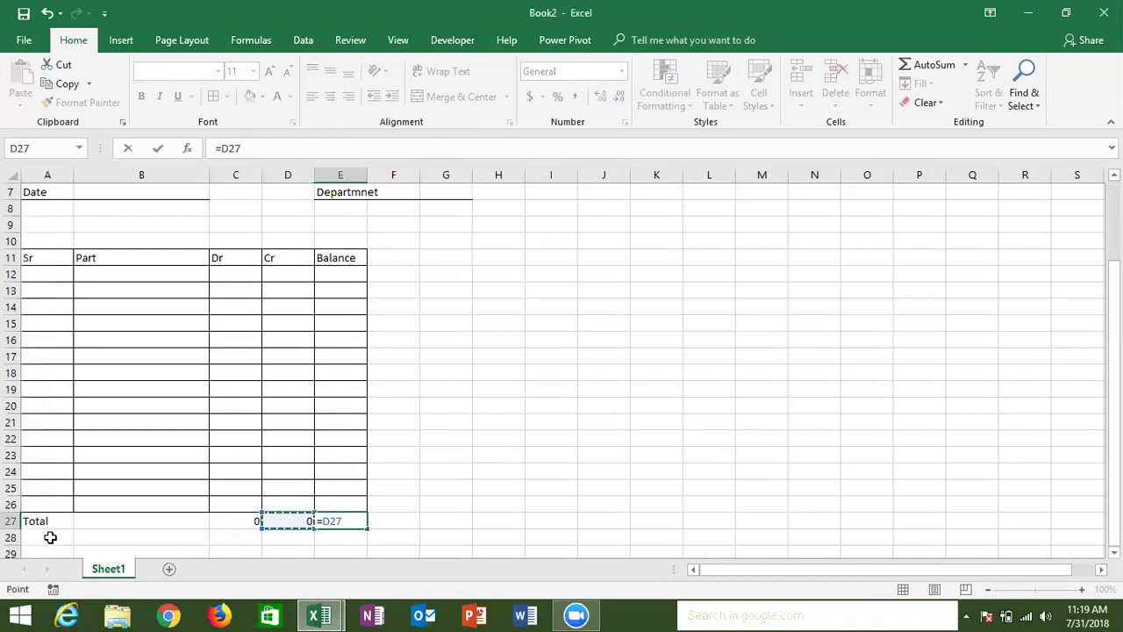
pyautogui.write('-')
pyautogui.press('Left')
pyautogui.press('Left')
pyautogui.hotkey('ctrl', 'Return')
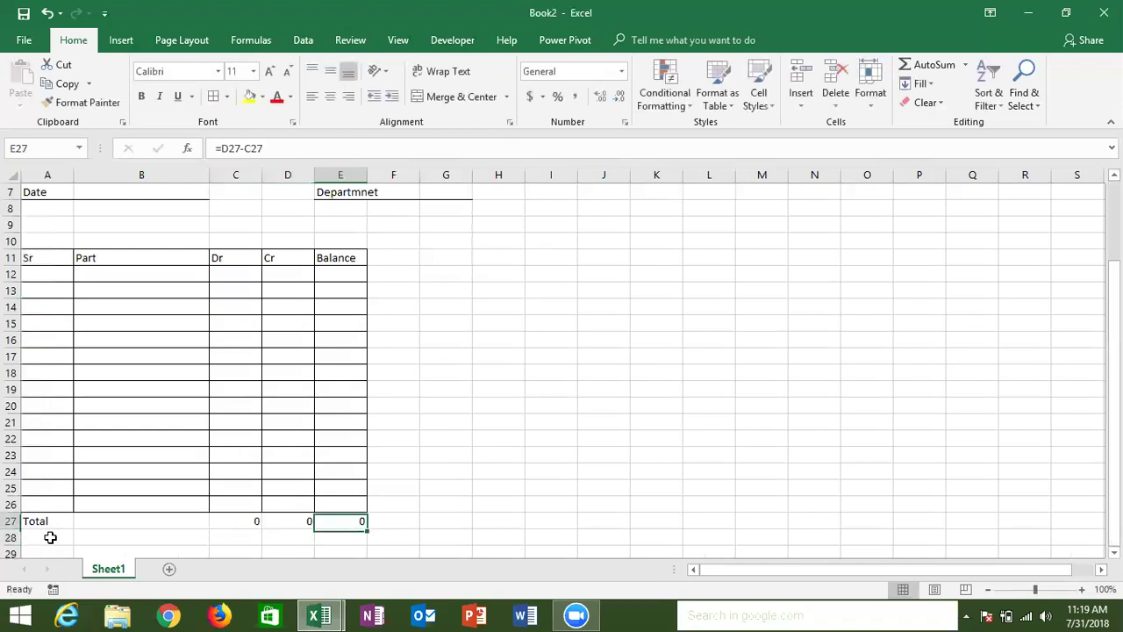
pyautogui.press('Up')
pyautogui.press('Up')
pyautogui.press('Up')
pyautogui.press('Up')
pyautogui.press('Up')
pyautogui.press('Up')
pyautogui.press('Up')
pyautogui.press('Up')
pyautogui.press('Up')
pyautogui.press('Up')
pyautogui.press('Up')
pyautogui.press('Up')
pyautogui.press('Up')
pyautogui.press('Up')
pyautogui.press('Up')
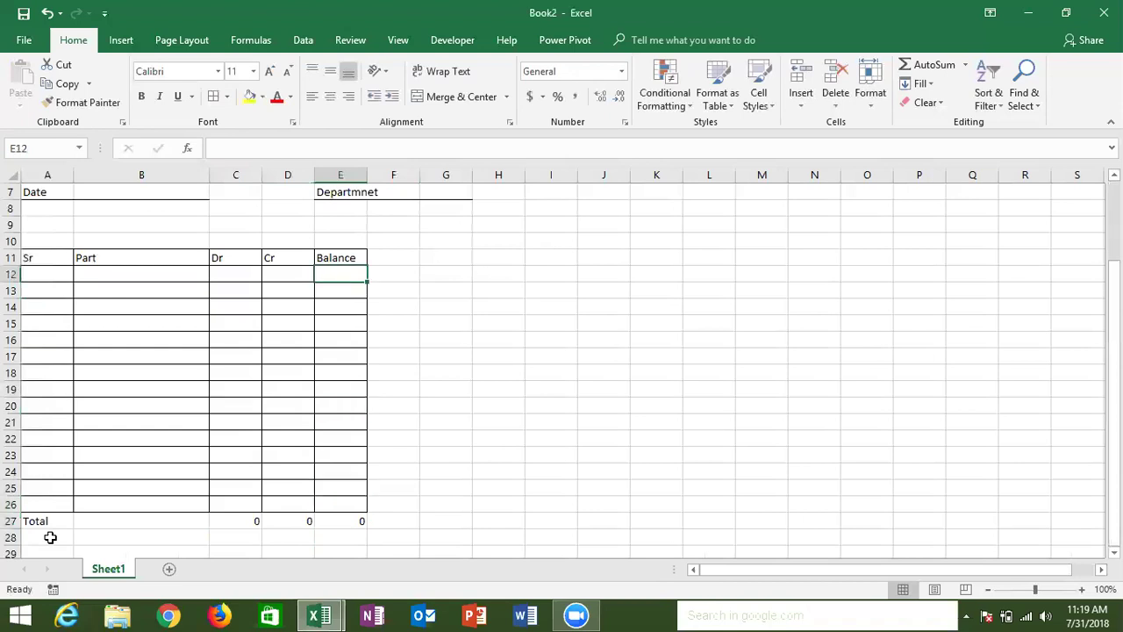
# Enter =D12-C12 in E12 as the opening balance
pyautogui.write('=')
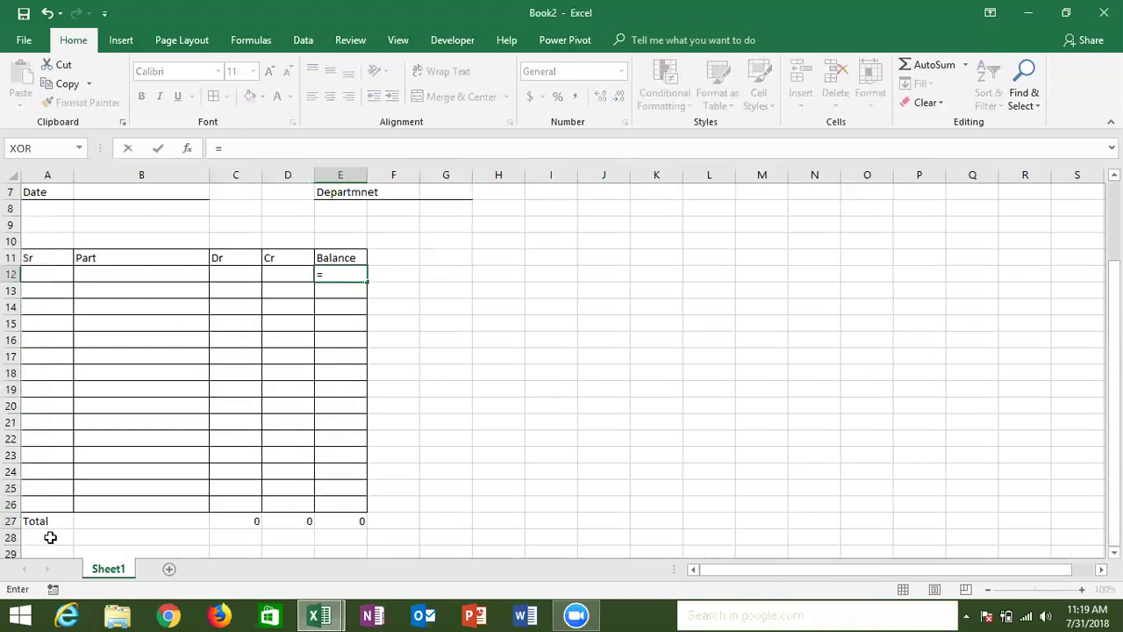
pyautogui.press('Left')
pyautogui.press('Left')
pyautogui.press('Right')
pyautogui.write('-')
pyautogui.press('Left')
pyautogui.press('Left')
pyautogui.press('Return')
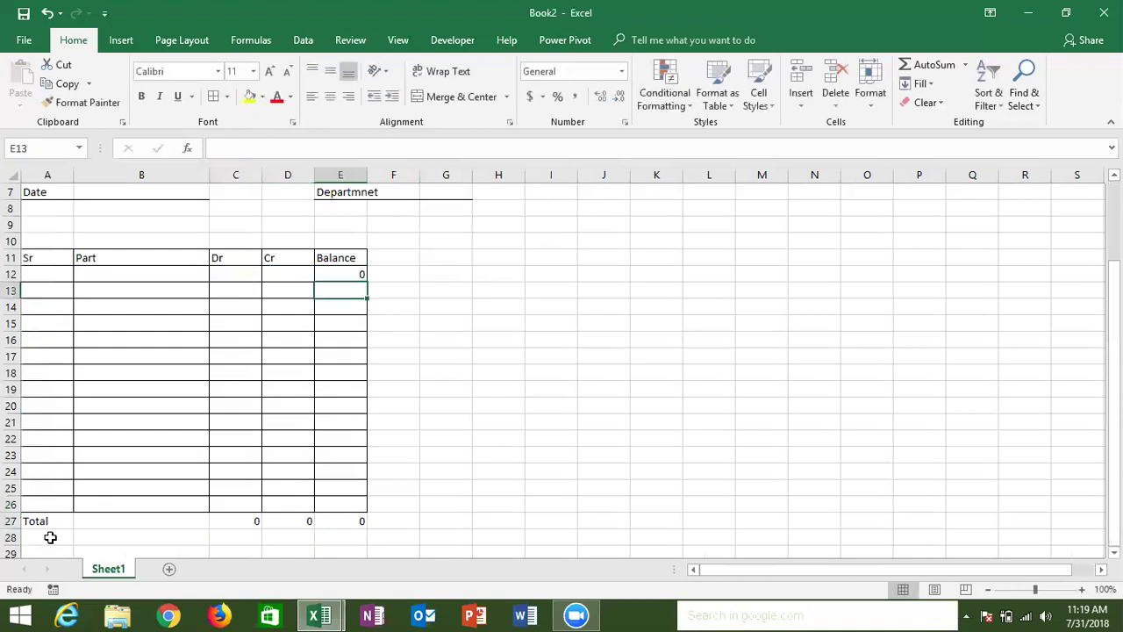
# Enter =E12+D13-C13 in E13 and fill it down through E26
pyautogui.write('=')
pyautogui.press('Up')
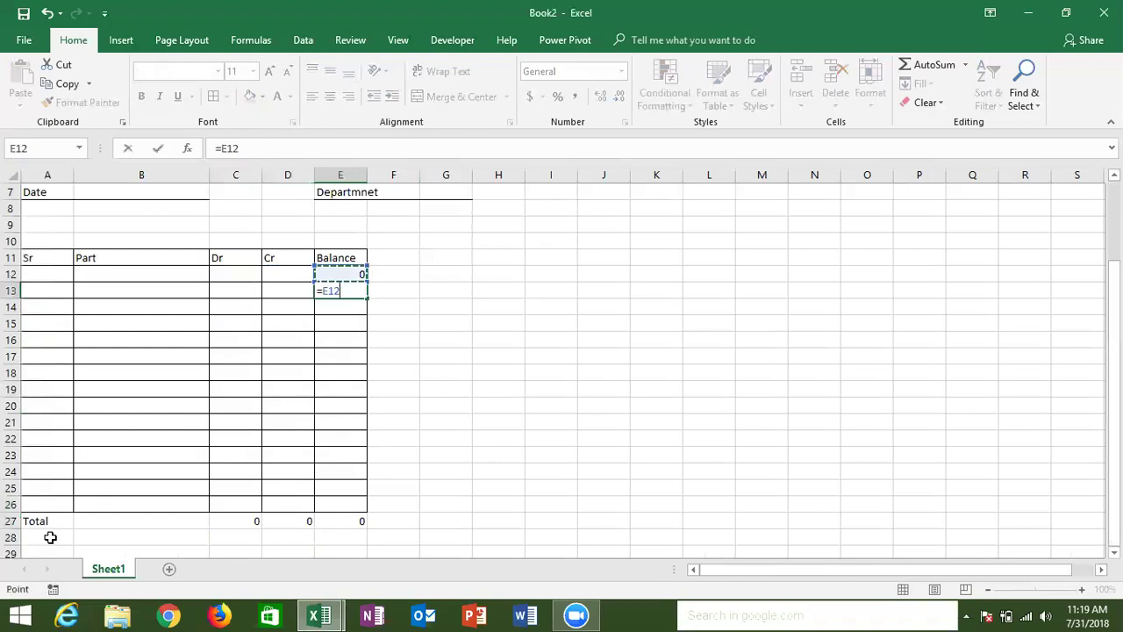
pyautogui.write('+')
pyautogui.press('Left')
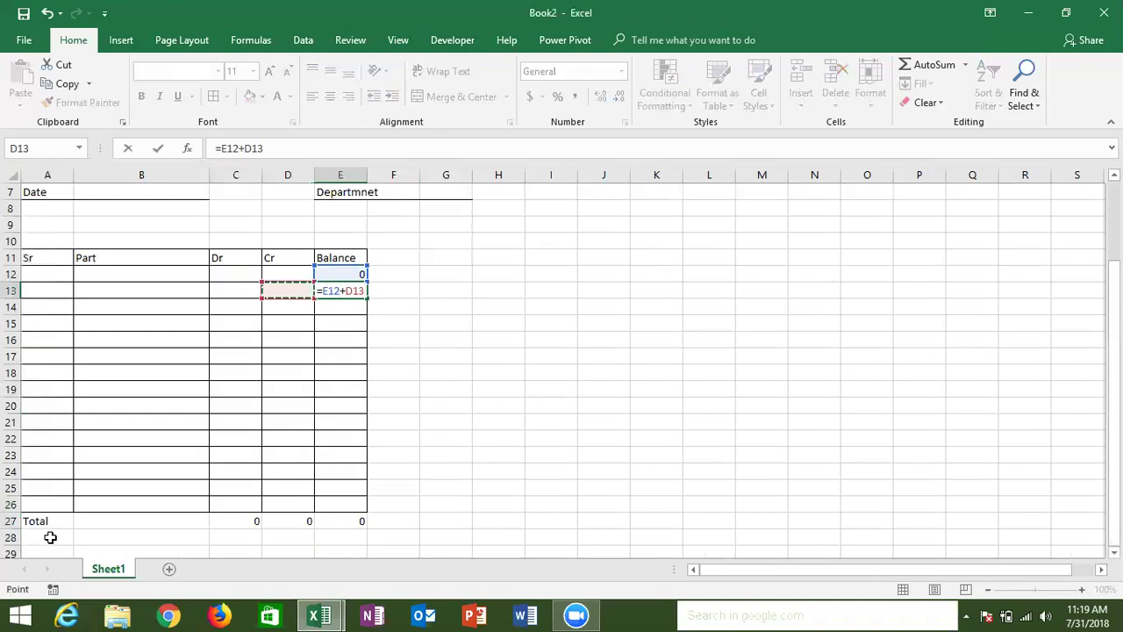
pyautogui.write('-')
pyautogui.press('Left')
pyautogui.press('Left')
pyautogui.press('Return')
pyautogui.press('Up')
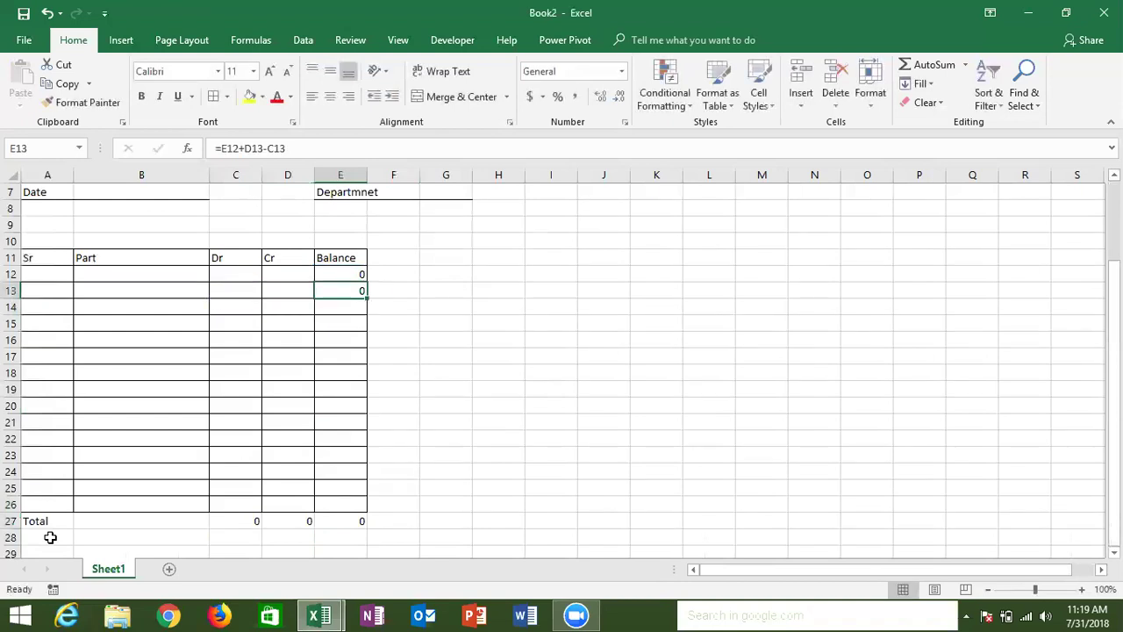
pyautogui.hotkey('shift', 'Down')
pyautogui.hotkey('shift', 'Down')
pyautogui.hotkey('shift', 'Down')
pyautogui.hotkey('shift', 'Down')
pyautogui.hotkey('shift', 'Down')
pyautogui.hotkey('shift', 'Down')
pyautogui.hotkey('shift', 'Down')
pyautogui.hotkey('shift', 'Down')
pyautogui.hotkey('shift', 'Down')
pyautogui.hotkey('shift', 'Down')
pyautogui.hotkey('shift', 'Down')
pyautogui.hotkey('shift', 'Down')
pyautogui.hotkey('shift', 'Down')
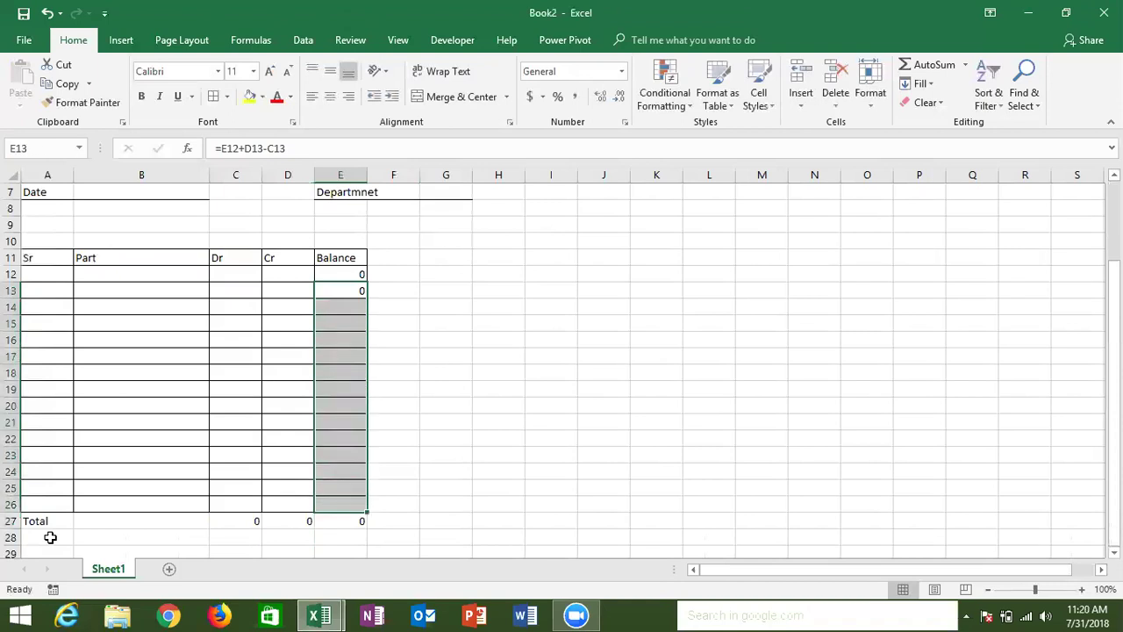
pyautogui.hotkey('ctrl', 'd')
pyautogui.press('Down')
pyautogui.press('Down')
pyautogui.press('Down')
pyautogui.press('Down')
pyautogui.press('Down')
pyautogui.press('Down')
pyautogui.press('Down')
pyautogui.press('Down')
pyautogui.press('Down')
pyautogui.press('Down')
pyautogui.press('Down')
pyautogui.press('Down')
pyautogui.press('Down')
pyautogui.press('Down')
pyautogui.press('Down')
pyautogui.press('Down')
pyautogui.press('Down')
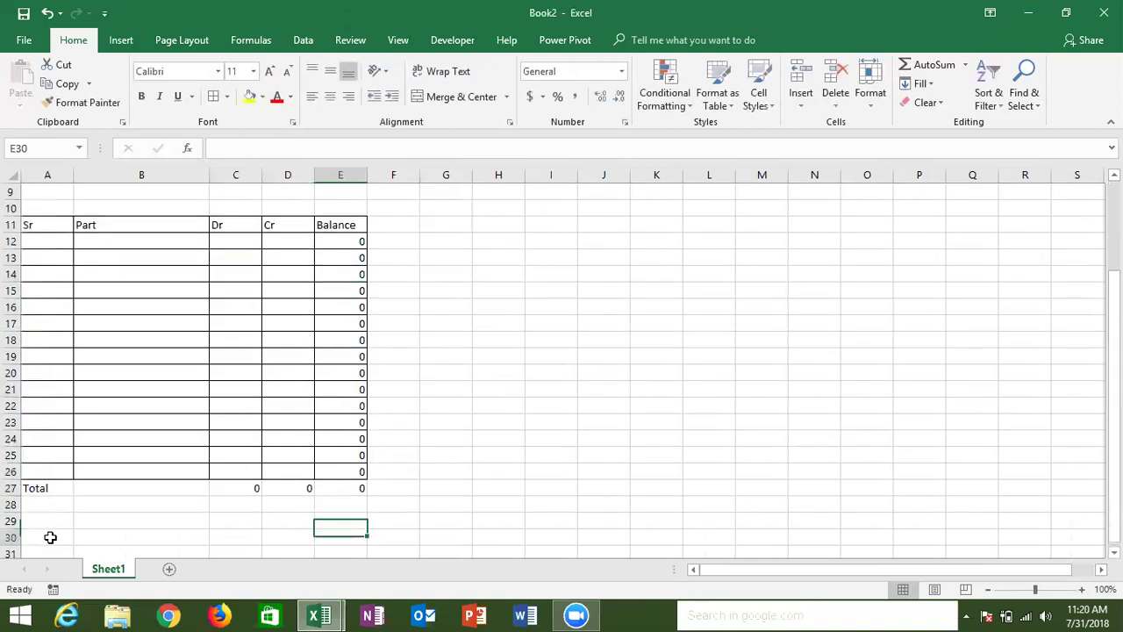
# Type the 'Signature' label in A30
pyautogui.press('Left')
pyautogui.press('Left')
pyautogui.press('Left')
pyautogui.press('Left')
pyautogui.press('Down')
pyautogui.press('Down')
pyautogui.press('Up')
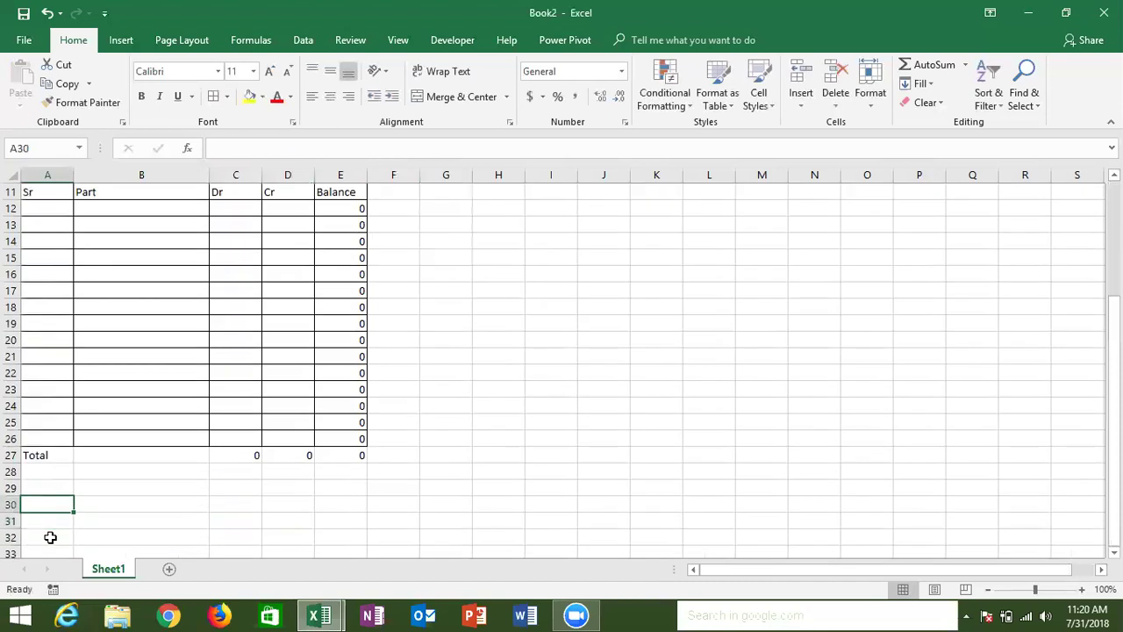
pyautogui.write('Sig')
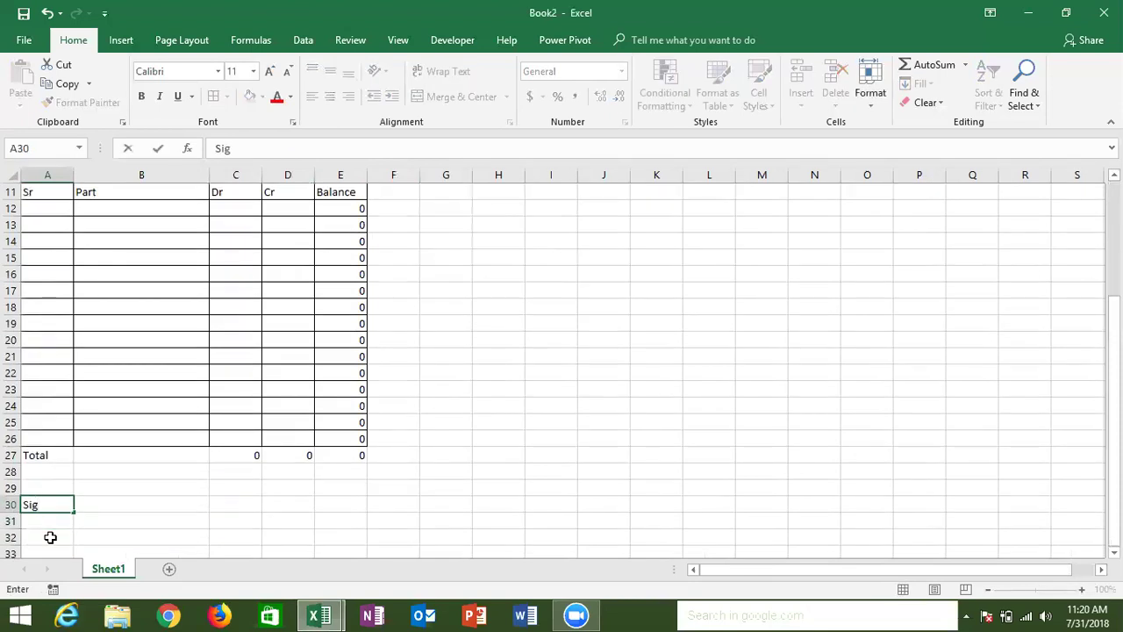
pyautogui.write('nature')
pyautogui.press('Return')
# Draw a bottom-border signature line under A32:B32
pyautogui.moveTo(50, 537); pyautogui.dragTo(140, 537)
pyautogui.click(226, 96)
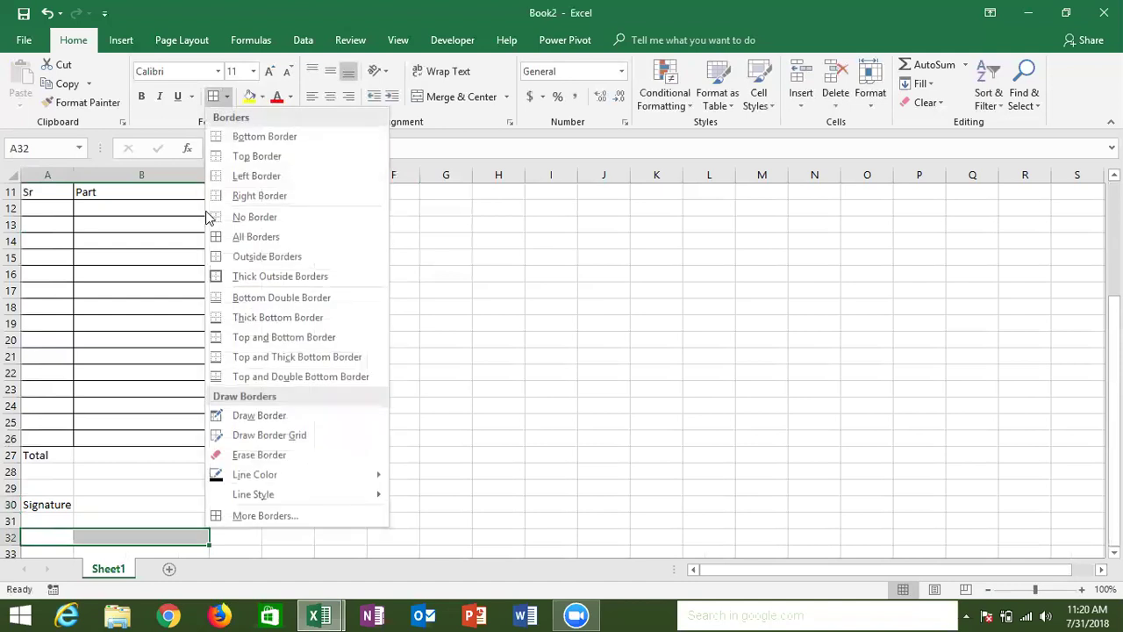
pyautogui.click(224, 277)
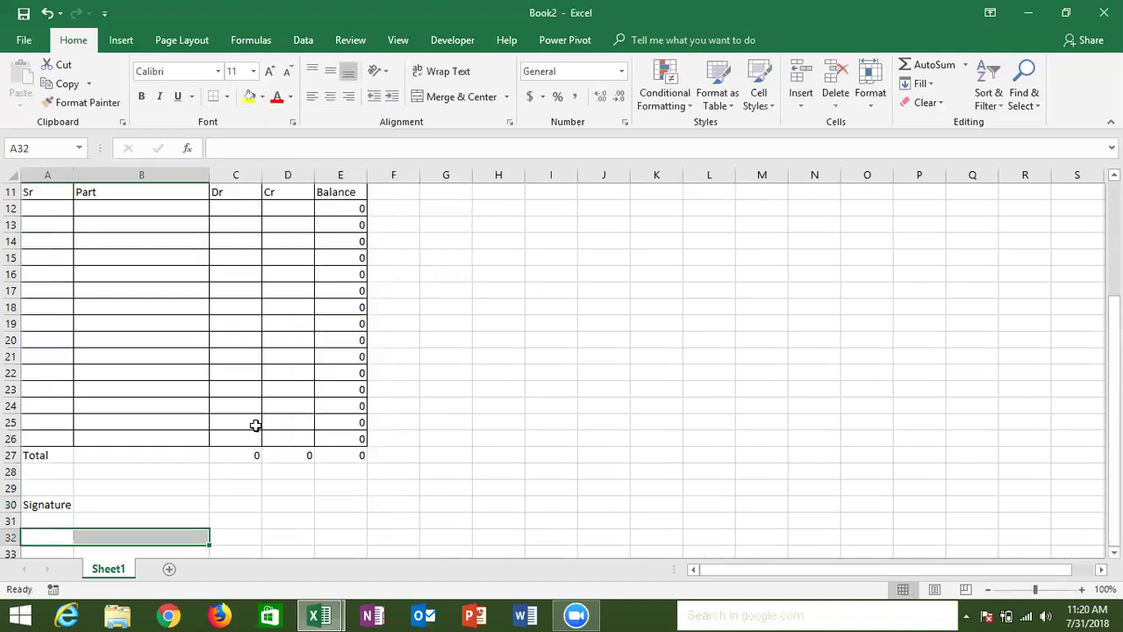
pyautogui.click(265, 453)
pyautogui.press('Up')
pyautogui.press('Up')
pyautogui.press('Up')
pyautogui.press('Up')
pyautogui.press('Up')
pyautogui.press('Up')
pyautogui.press('Up')
pyautogui.press('Up')
pyautogui.press('Up')
pyautogui.press('Up')
pyautogui.press('Up')
pyautogui.press('Up')
pyautogui.press('Up')
pyautogui.press('Up')
pyautogui.press('Up')
pyautogui.press('Up')
pyautogui.press('Up')
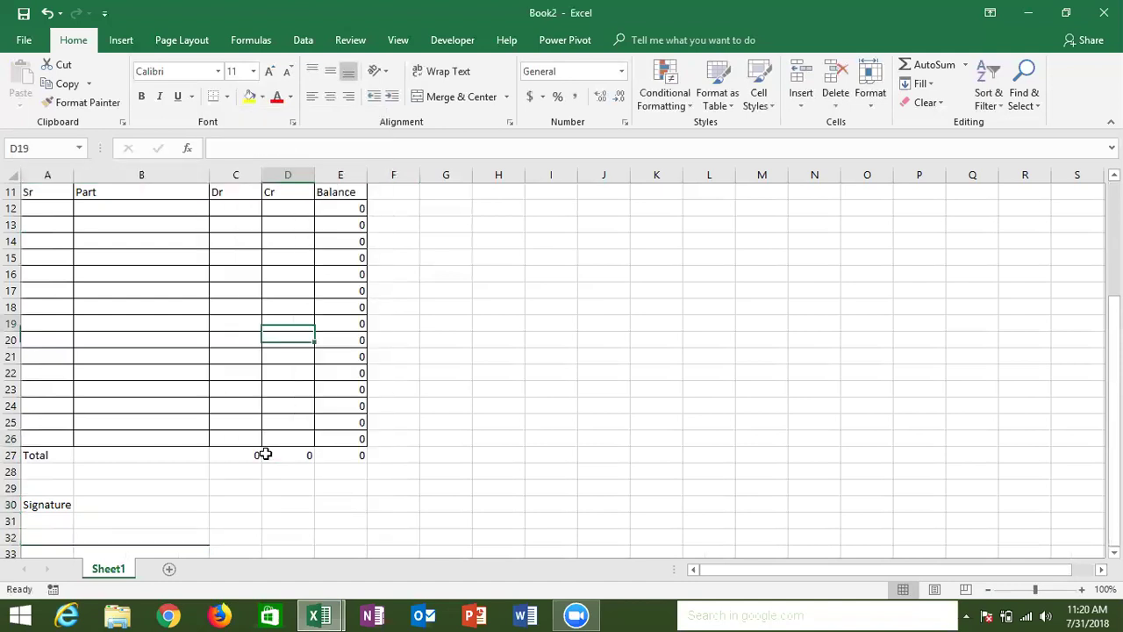
pyautogui.hotkey('ctrl', 'Home')
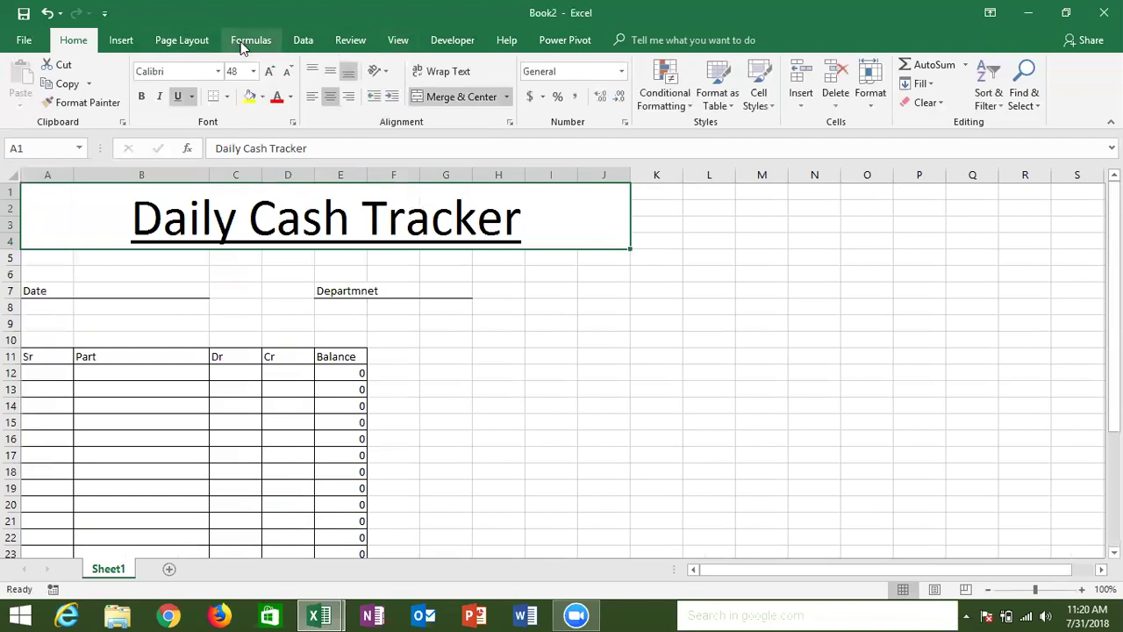
# Turn off gridline viewing on the Page Layout tab and inspect the Date and Department row
pyautogui.click(200, 44)
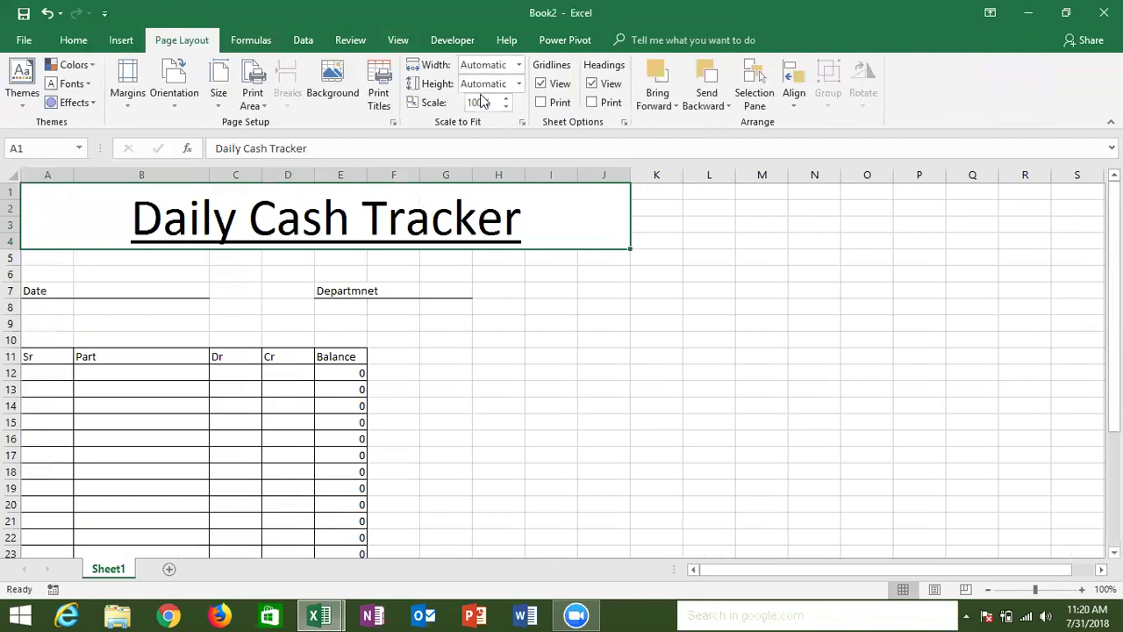
pyautogui.click(540, 83)
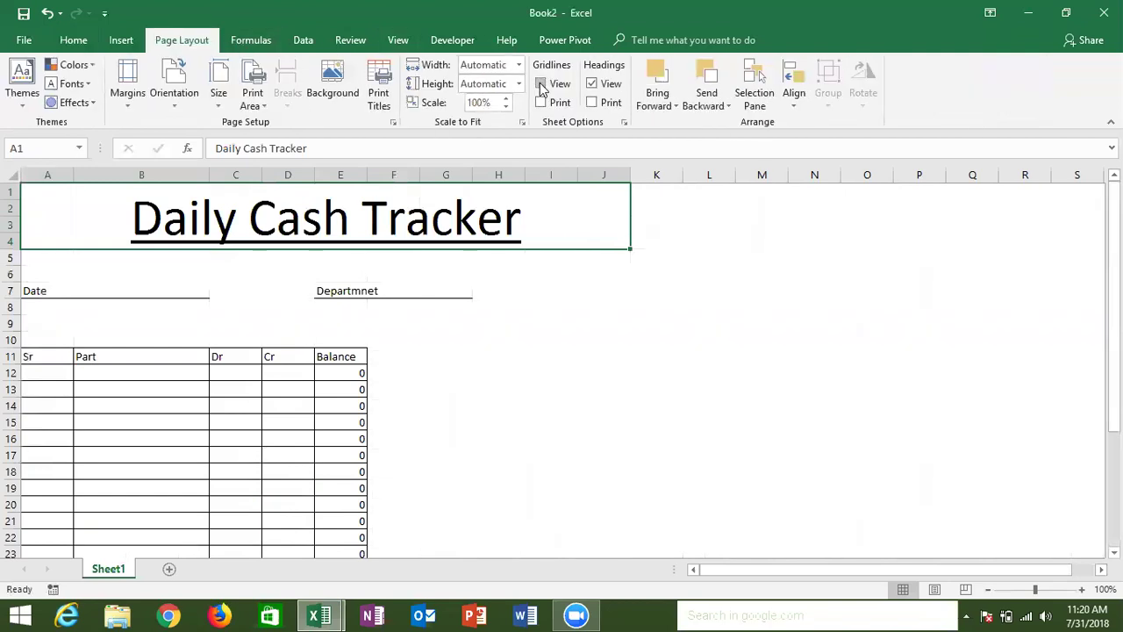
pyautogui.click(414, 297)
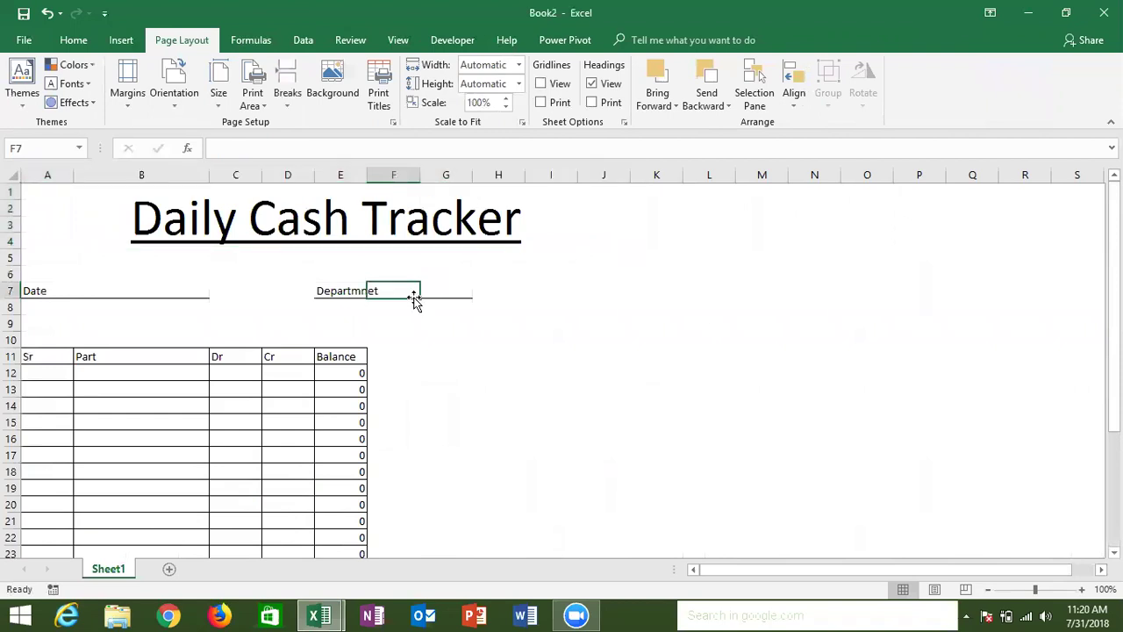
pyautogui.press('Left')
pyautogui.press('Left')
pyautogui.press('Left')
pyautogui.press('Left')
pyautogui.press('Left')
pyautogui.press('Right')
# Review the gridline-free table by selecting ranges across its columns and rows
pyautogui.press('Right')
pyautogui.press('Right')
pyautogui.press('Right')
pyautogui.press('Right')
pyautogui.press('Right')
pyautogui.press('Down')
pyautogui.press('Left')
pyautogui.press('Left')
pyautogui.press('Left')
pyautogui.press('Left')
pyautogui.press('Left')
pyautogui.press('Left')
pyautogui.press('Down')
pyautogui.press('Down')
pyautogui.press('Down')
pyautogui.press('Down')
pyautogui.press('Right')
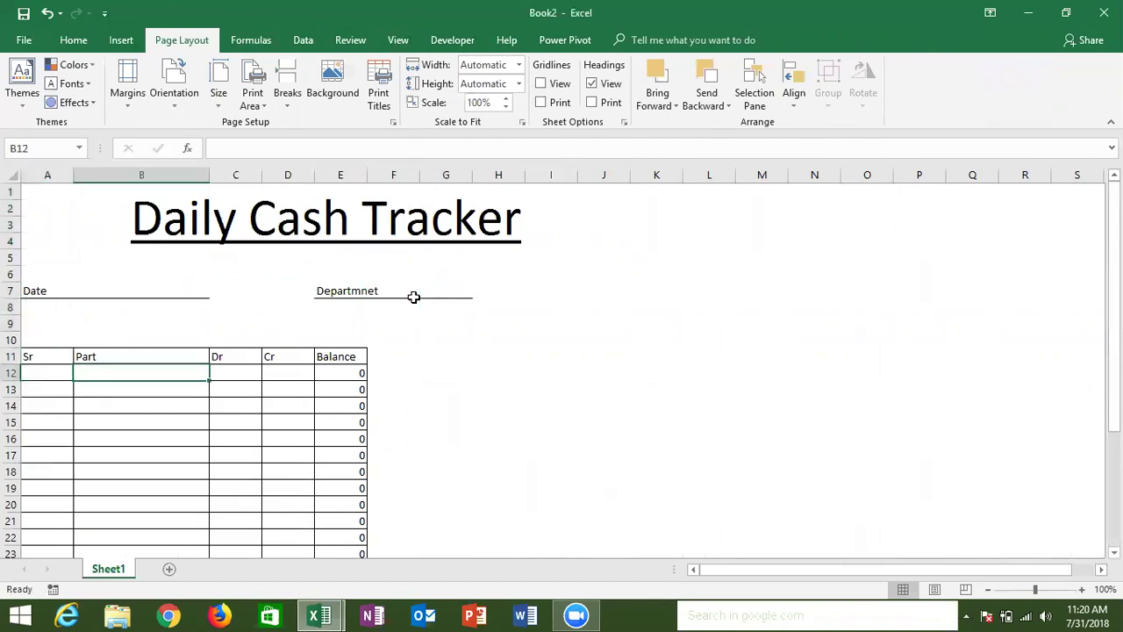
pyautogui.hotkey('shift', 'Right')
pyautogui.hotkey('shift', 'Right')
pyautogui.hotkey('shift', 'Down')
pyautogui.hotkey('shift', 'Down')
pyautogui.hotkey('shift', 'Down')
pyautogui.hotkey('shift', 'Down')
pyautogui.hotkey('shift', 'Down')
pyautogui.hotkey('shift', 'Down')
pyautogui.hotkey('shift', 'Down')
pyautogui.hotkey('shift', 'Down')
pyautogui.hotkey('shift', 'Down')
pyautogui.hotkey('shift', 'Down')
pyautogui.hotkey('shift', 'Down')
pyautogui.hotkey('shift', 'Down')
pyautogui.hotkey('shift', 'Down')
pyautogui.hotkey('shift', 'Down')
pyautogui.hotkey('shift', 'Down')
pyautogui.hotkey('shift', 'Down')
pyautogui.hotkey('shift', 'Down')
pyautogui.hotkey('shift', 'Down')
pyautogui.hotkey('shift', 'Down')
pyautogui.hotkey('shift', 'Down')
pyautogui.hotkey('shift', 'Up')
pyautogui.hotkey('shift', 'Up')
pyautogui.hotkey('shift', 'Up')
pyautogui.hotkey('shift', 'Up')
pyautogui.hotkey('shift', 'Up')
pyautogui.hotkey('shift', 'Up')
pyautogui.hotkey('shift', 'Up')
pyautogui.hotkey('shift', 'Up')
pyautogui.hotkey('shift', 'Up')
pyautogui.hotkey('shift', 'Up')
pyautogui.hotkey('shift', 'Up')
pyautogui.hotkey('shift', 'Up')
pyautogui.hotkey('shift', 'Up')
pyautogui.hotkey('shift', 'Down')
pyautogui.hotkey('shift', 'Down')
pyautogui.hotkey('shift', 'Down')
pyautogui.hotkey('shift', 'Down')
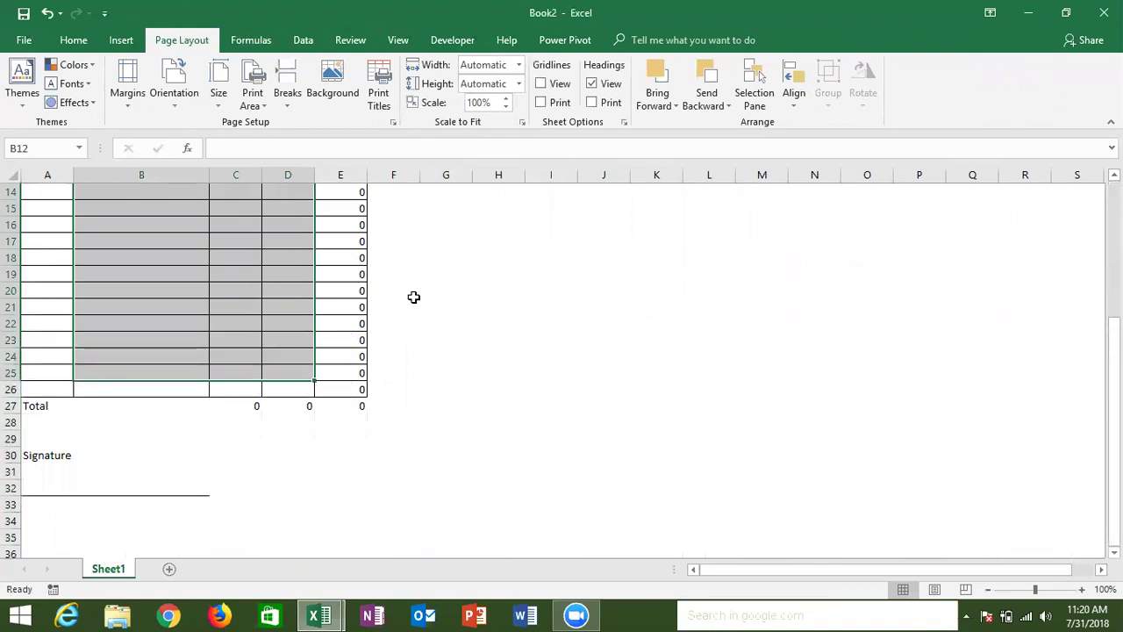
pyautogui.press('Up')
pyautogui.press('Up')
pyautogui.press('Up')
pyautogui.press('Up')
pyautogui.press('Up')
pyautogui.press('Up')
pyautogui.press('Up')
pyautogui.press('Up')
pyautogui.press('Down')
pyautogui.press('Down')
pyautogui.press('Down')
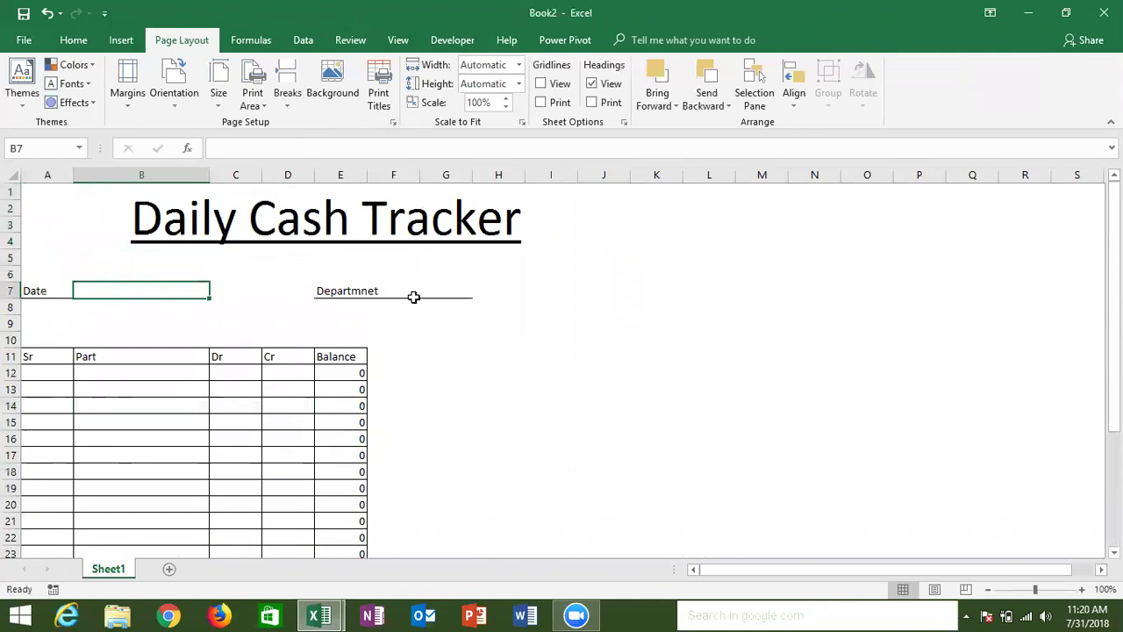
pyautogui.press('Down')
pyautogui.press('Down')
pyautogui.press('Down')
pyautogui.press('Left')
pyautogui.press('Down')
pyautogui.press('Down')
pyautogui.hotkey('shift', 'Right')
pyautogui.hotkey('shift', 'Right')
pyautogui.hotkey('shift', 'Right')
pyautogui.hotkey('shift', 'Right')
pyautogui.hotkey('shift', 'Left')
pyautogui.hotkey('shift', 'Down')
pyautogui.hotkey('shift', 'Down')
pyautogui.hotkey('shift', 'Down')
pyautogui.hotkey('shift', 'Down')
pyautogui.hotkey('shift', 'Down')
pyautogui.hotkey('shift', 'Down')
pyautogui.hotkey('shift', 'Down')
pyautogui.hotkey('shift', 'Down')
pyautogui.hotkey('shift', 'Down')
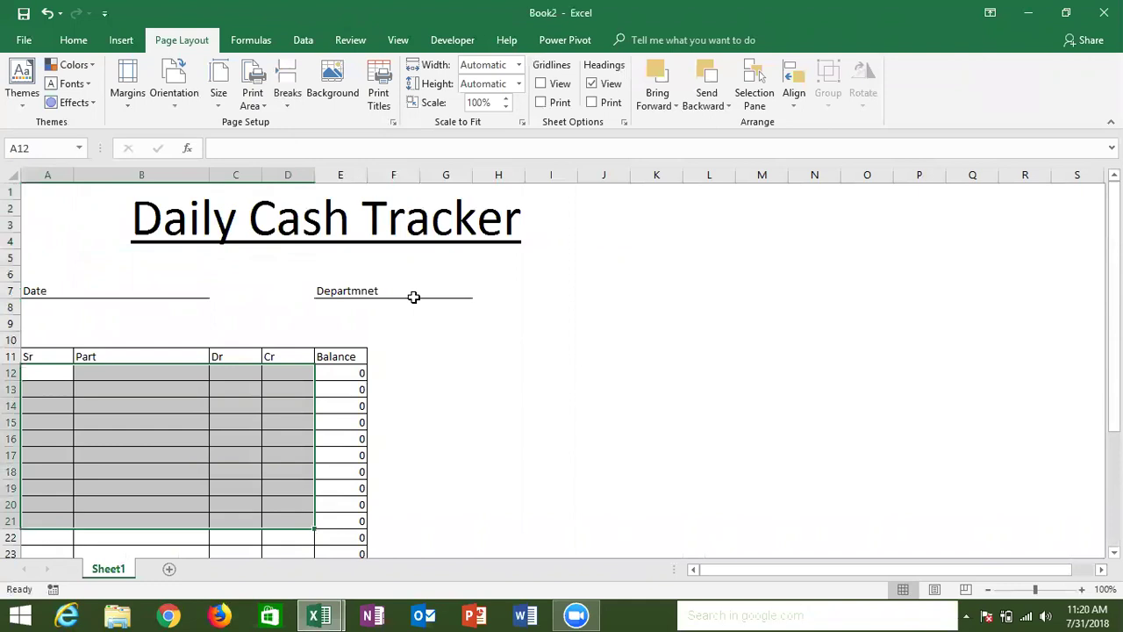
pyautogui.press('Up')
pyautogui.press('Up')
pyautogui.press('Up')
pyautogui.press('Up')
pyautogui.press('Up')
pyautogui.press('Up')
pyautogui.press('Down')
pyautogui.press('Down')
pyautogui.press('Down')
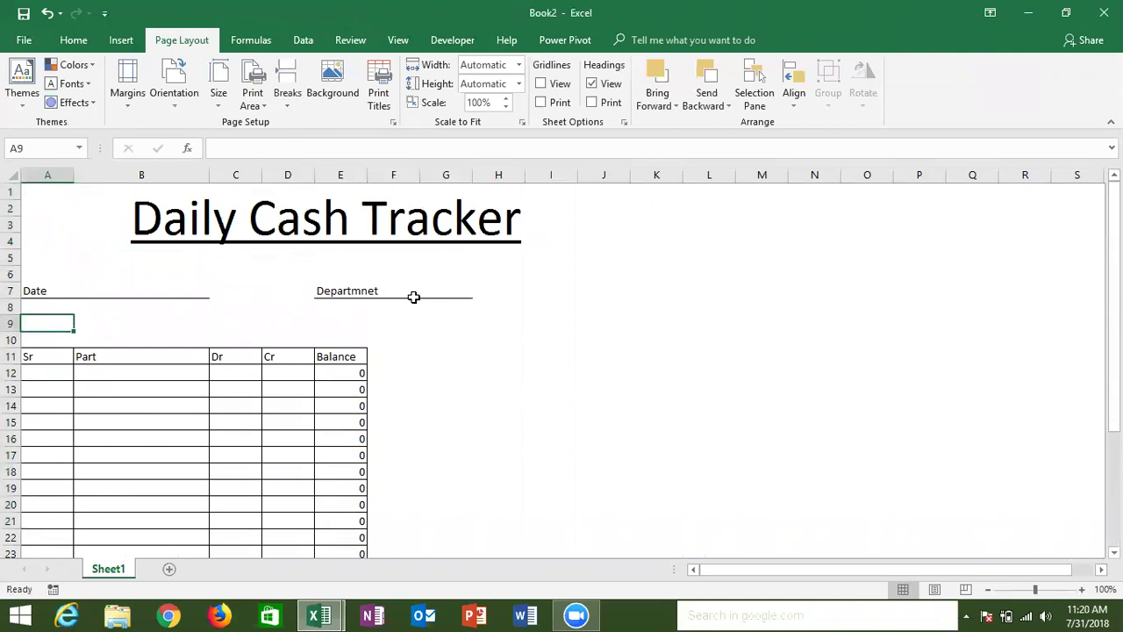
pyautogui.press('Down')
pyautogui.press('Down')
pyautogui.press('Down')
pyautogui.press('Down')
pyautogui.press('Down')
pyautogui.press('Down')
pyautogui.press('Down')
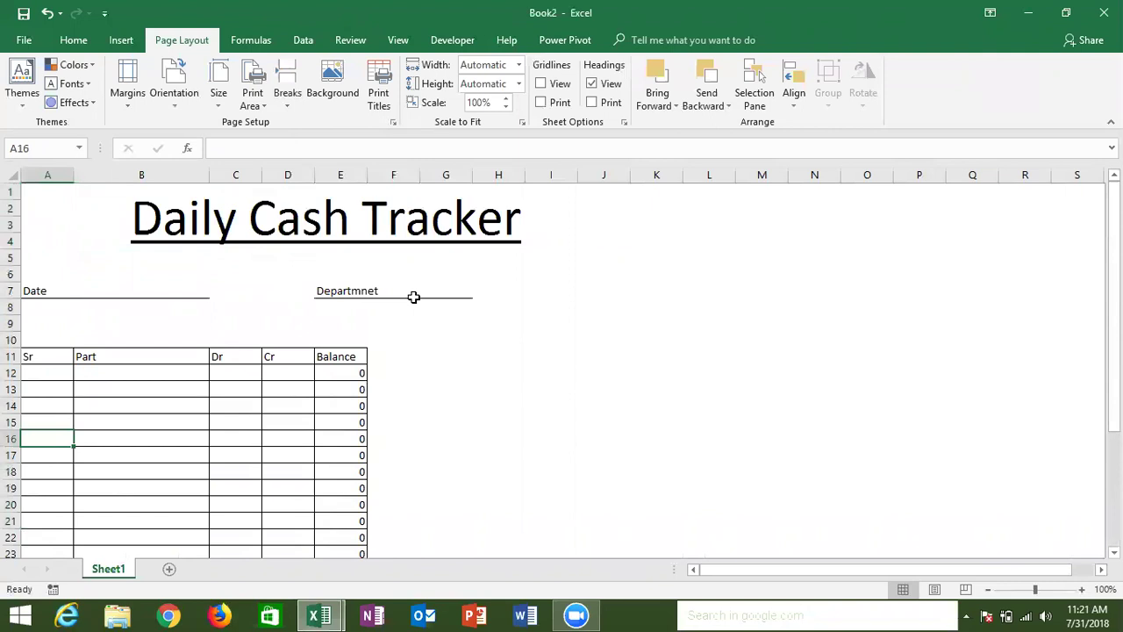
# Save the workbook to the Desktop as Excel Template 'Cash' and close both Excel windows
pyautogui.click(31, 42)
pyautogui.click(35, 195)
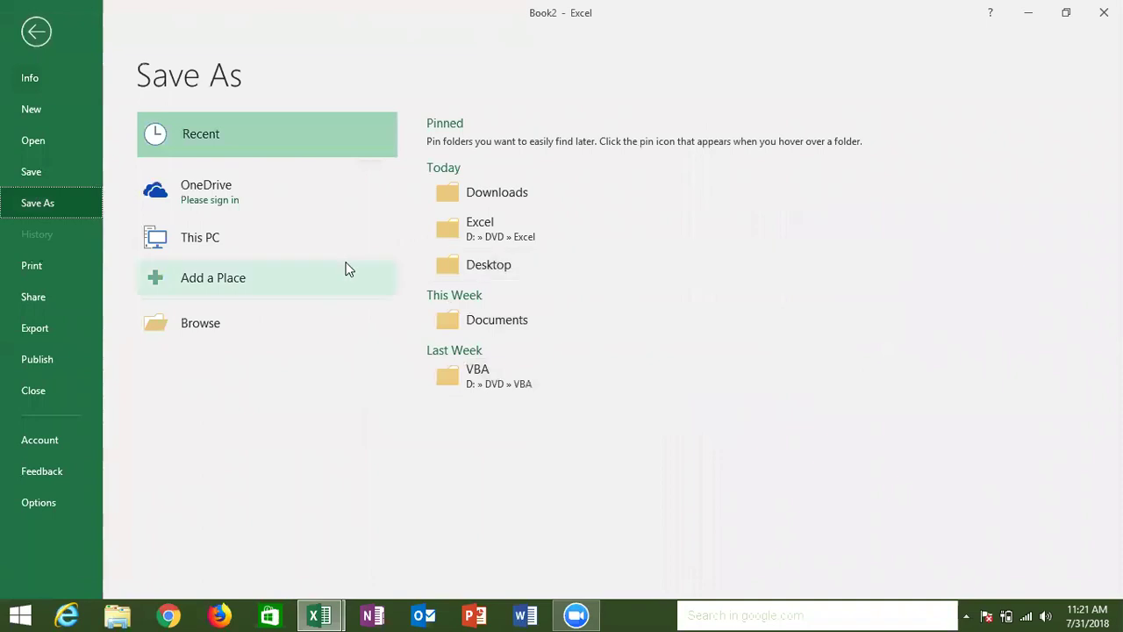
pyautogui.click(495, 271)
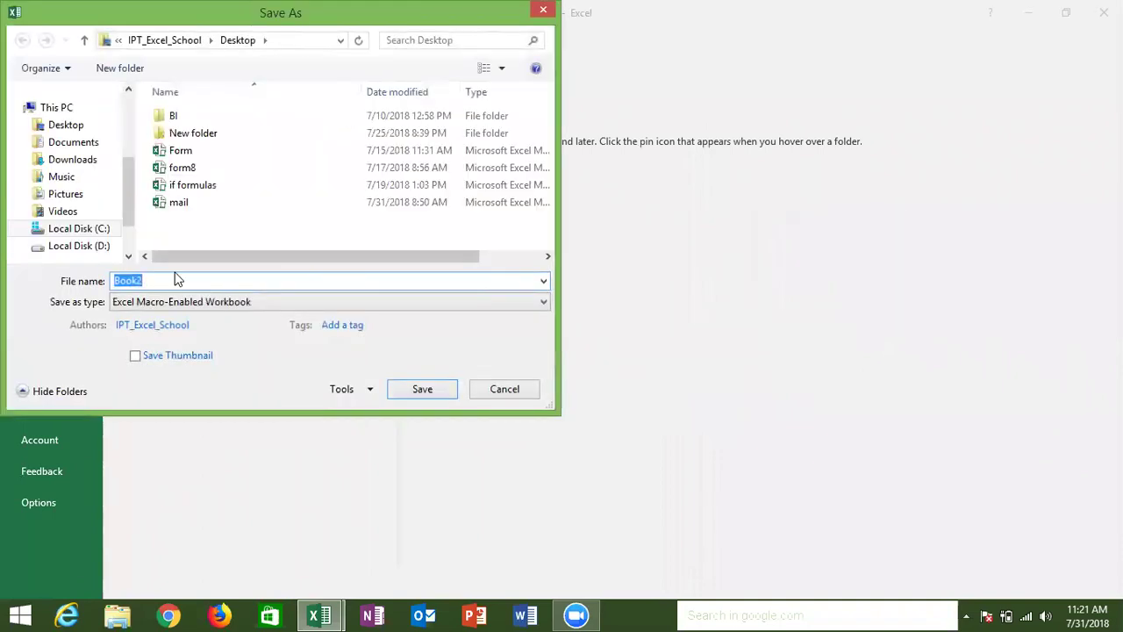
pyautogui.click(77, 130)
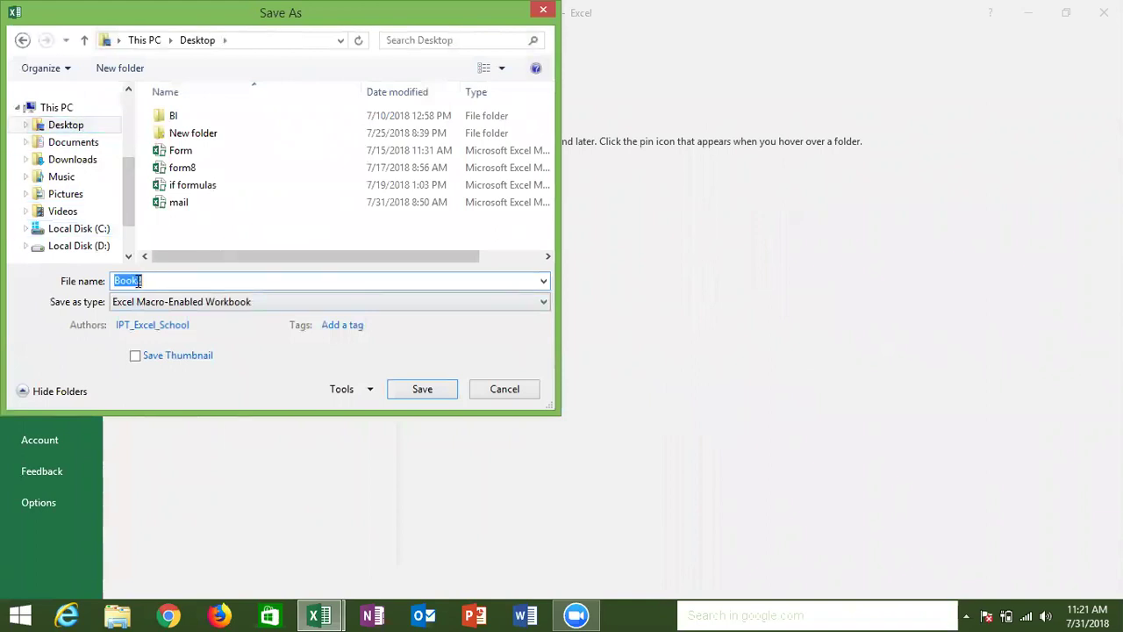
pyautogui.write('Cash')
pyautogui.click(177, 302)
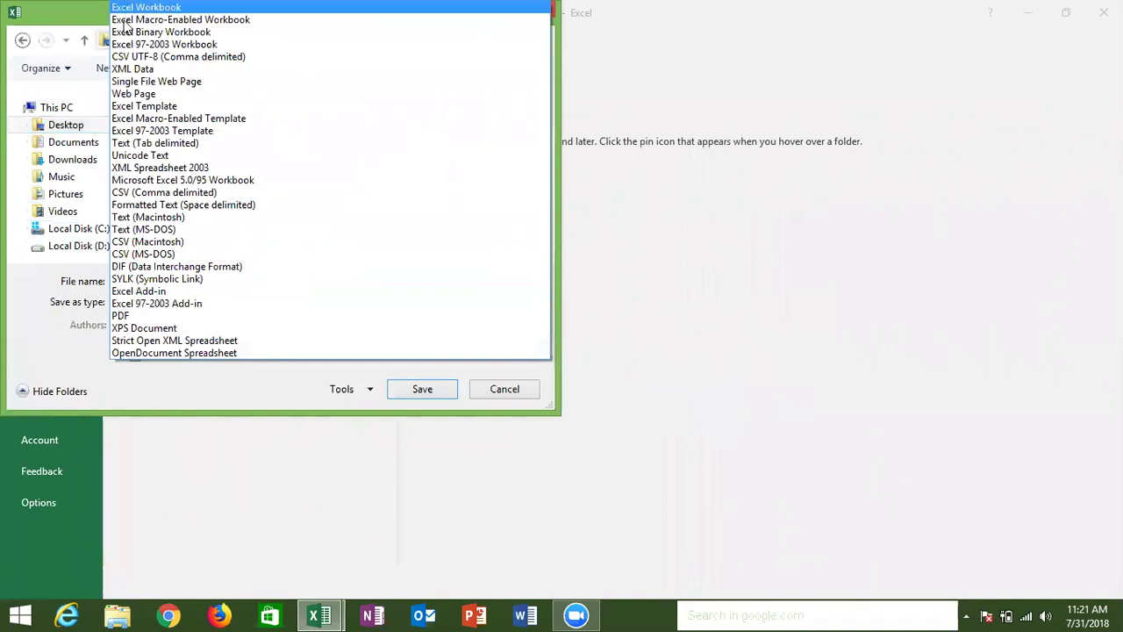
pyautogui.click(127, 107)
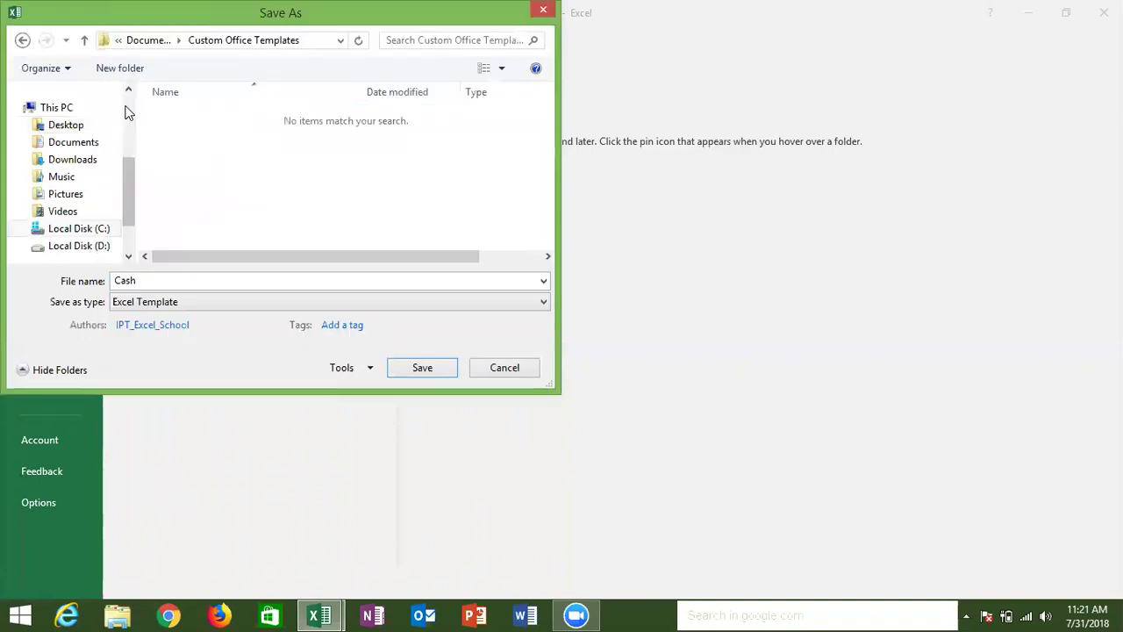
pyautogui.click(68, 127)
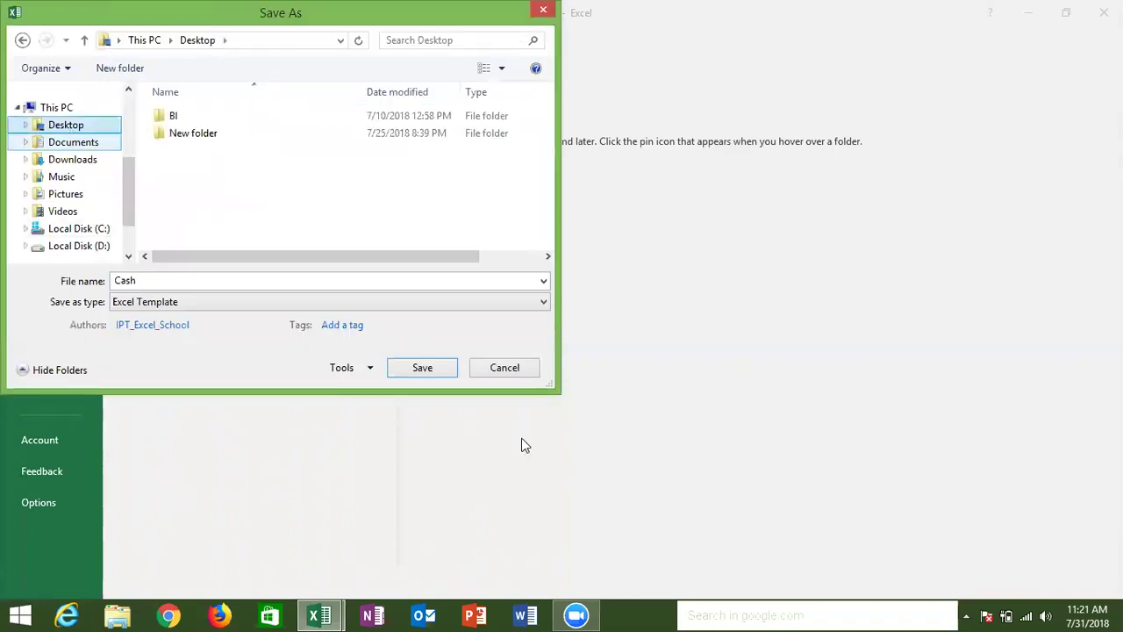
pyautogui.click(423, 369)
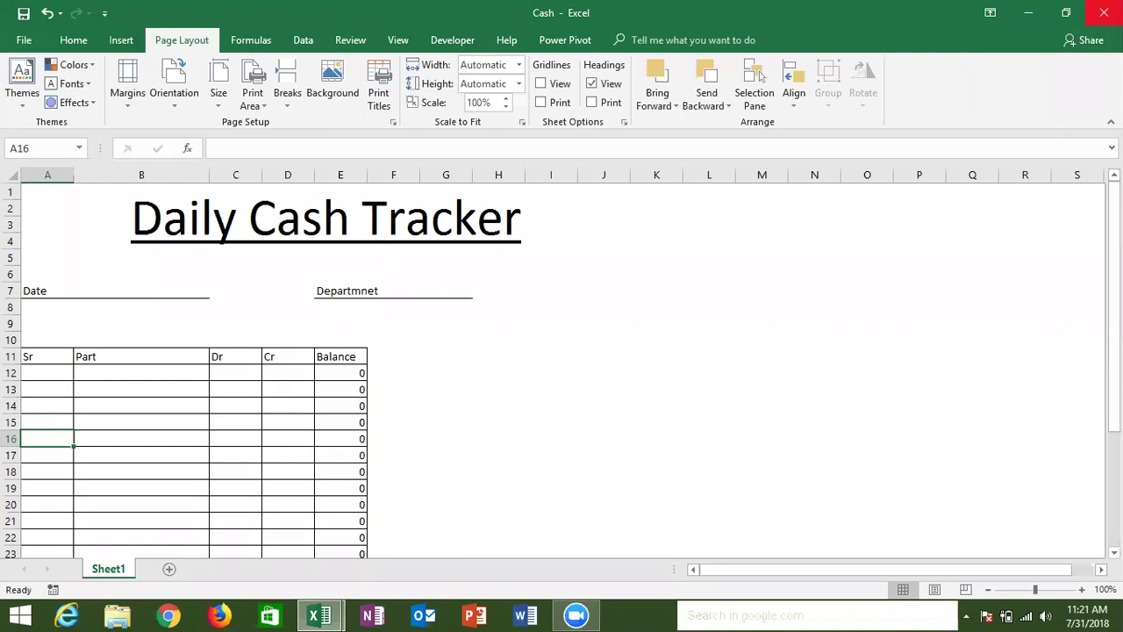
pyautogui.click(1104, 12)
pyautogui.click(1104, 12)
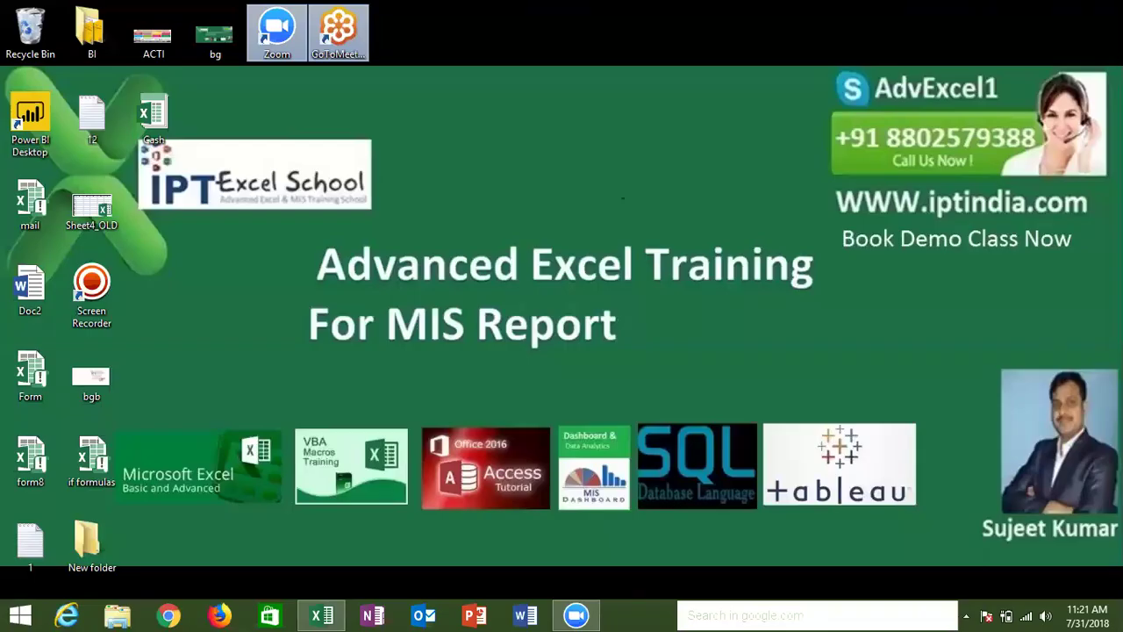
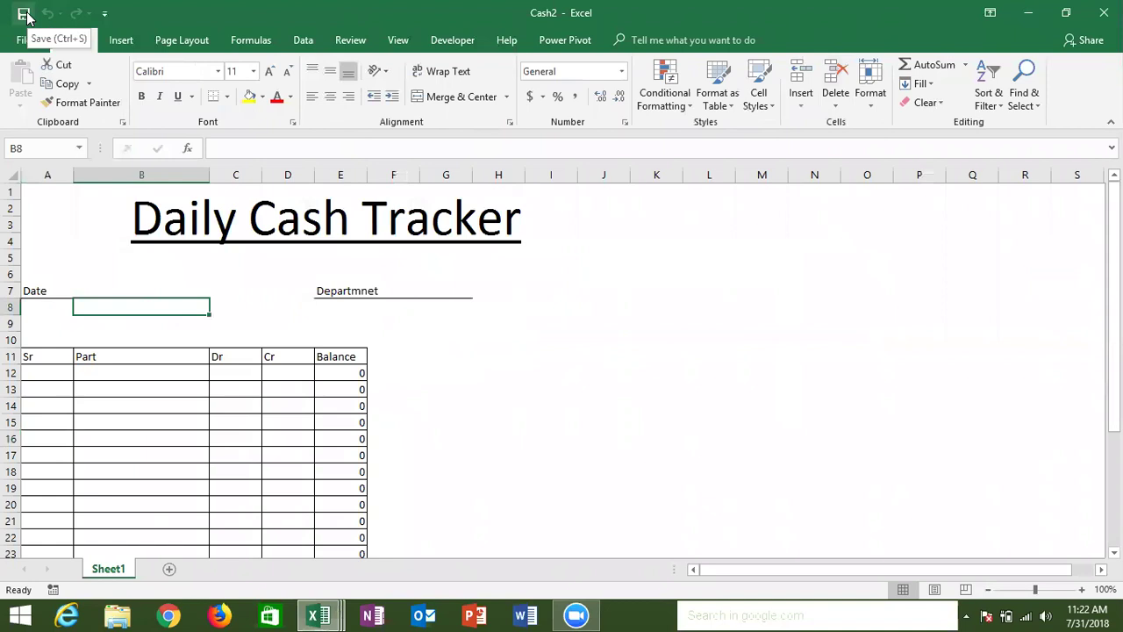
# Save Cash2 as an Excel Macro-Enabled Workbook in Documents, then close it
pyautogui.click(23, 14)
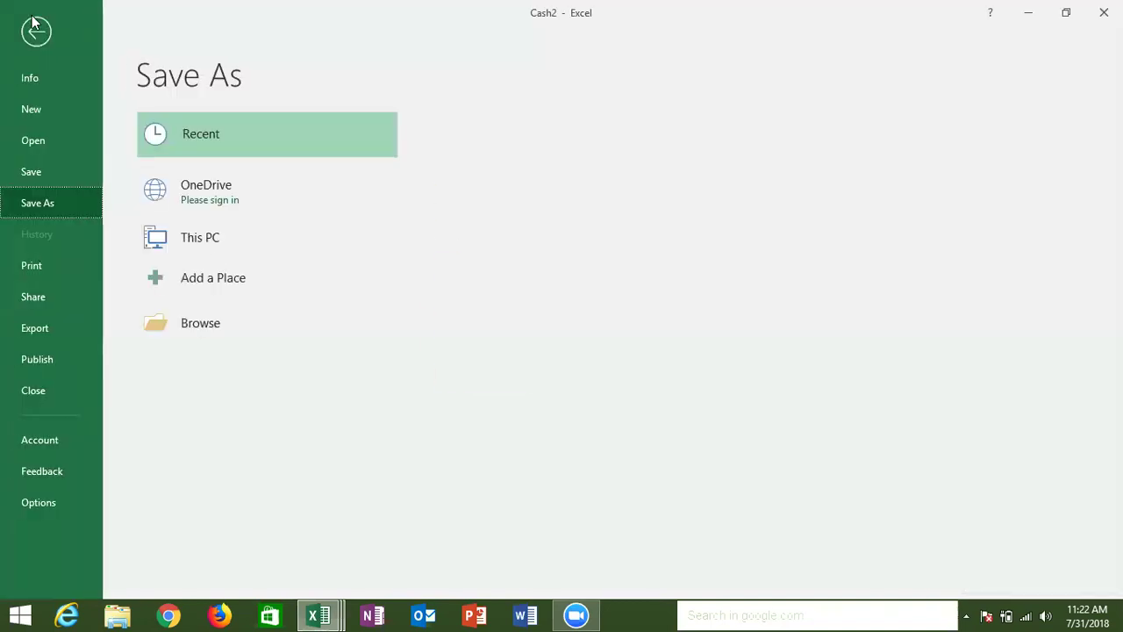
pyautogui.click(201, 323)
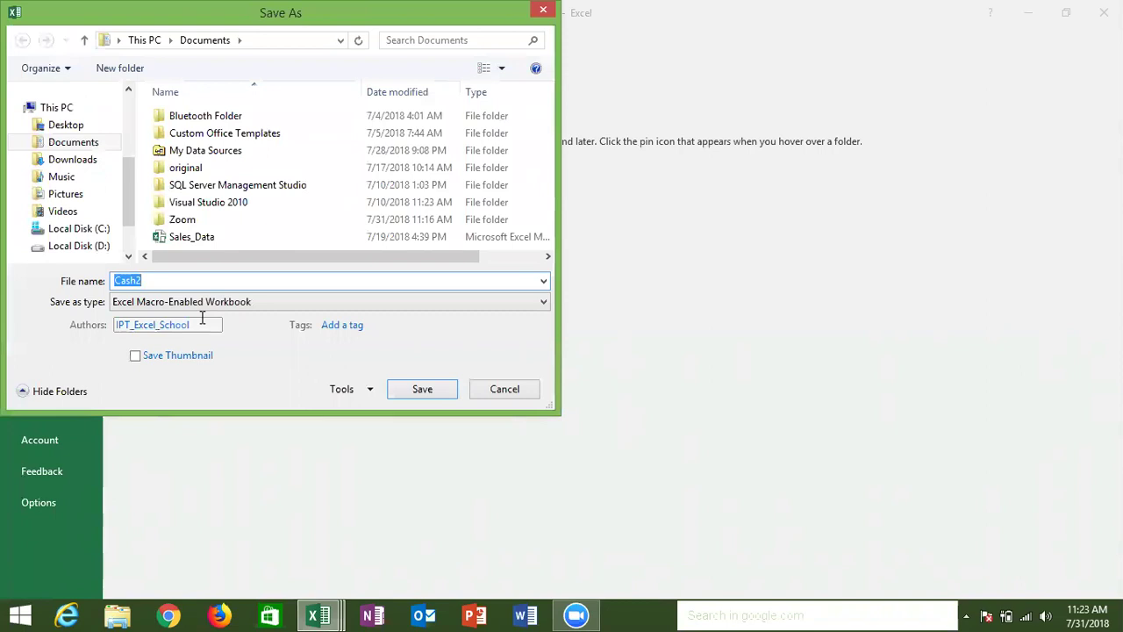
pyautogui.press('Return')
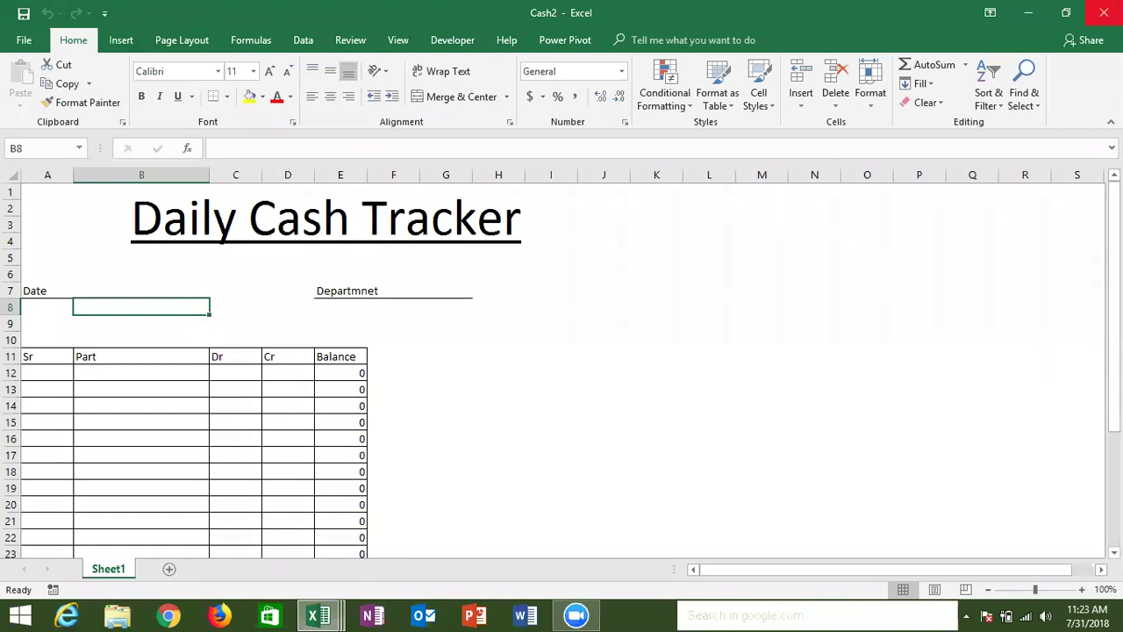
pyautogui.click(1104, 12)
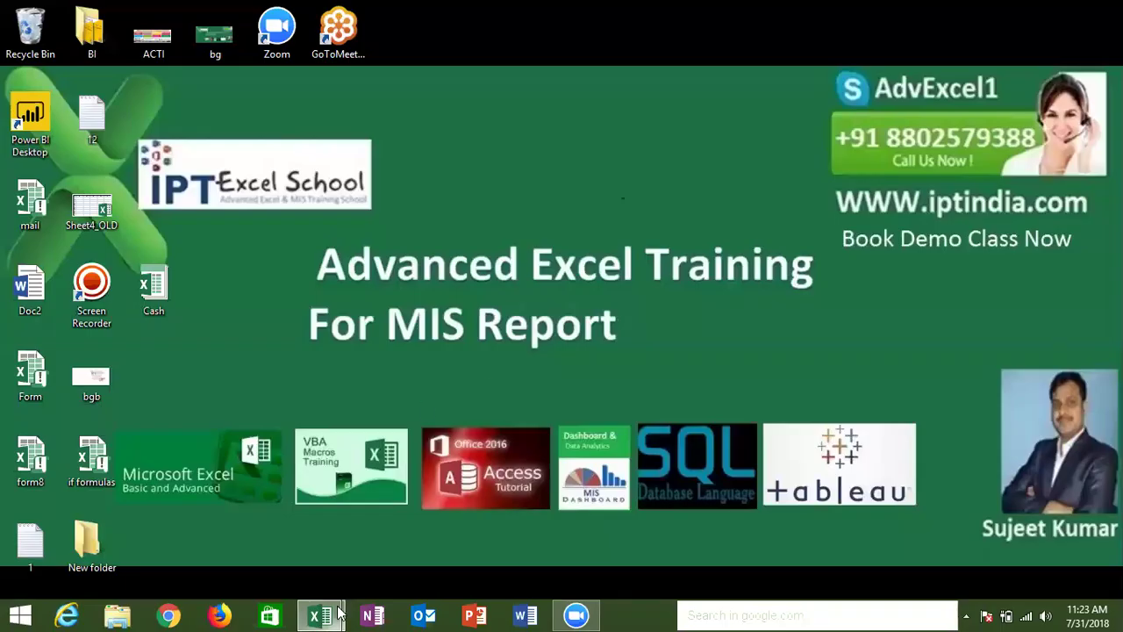
# Bring up Cash1 from the taskbar and close it, then switch to the blank Book1
pyautogui.moveTo(341, 614)
pyautogui.click(385, 572)
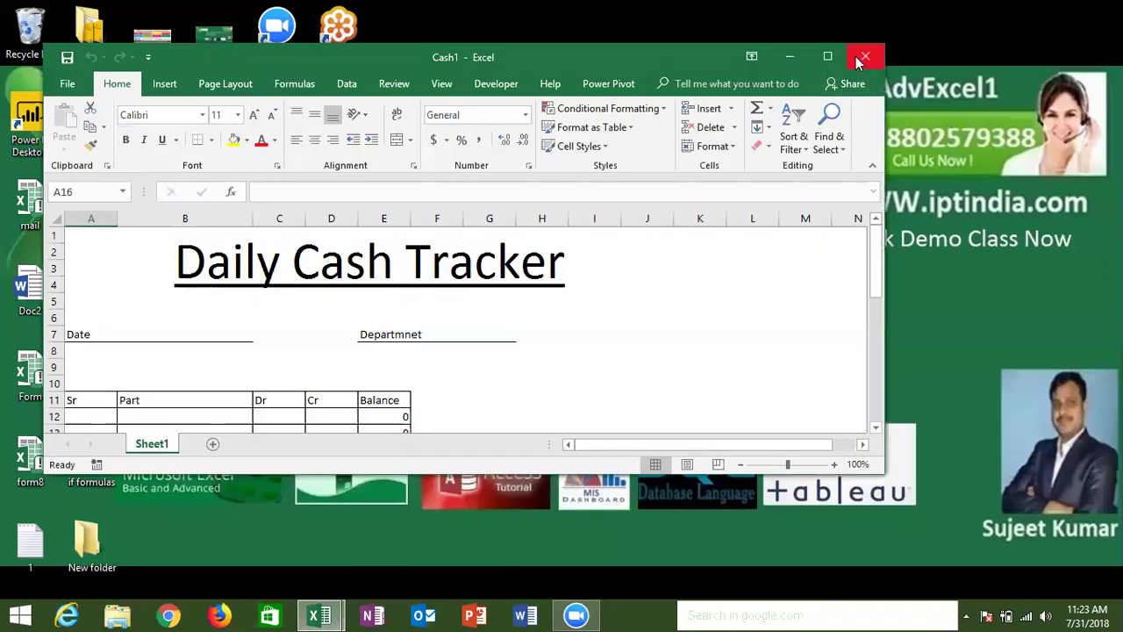
pyautogui.click(861, 58)
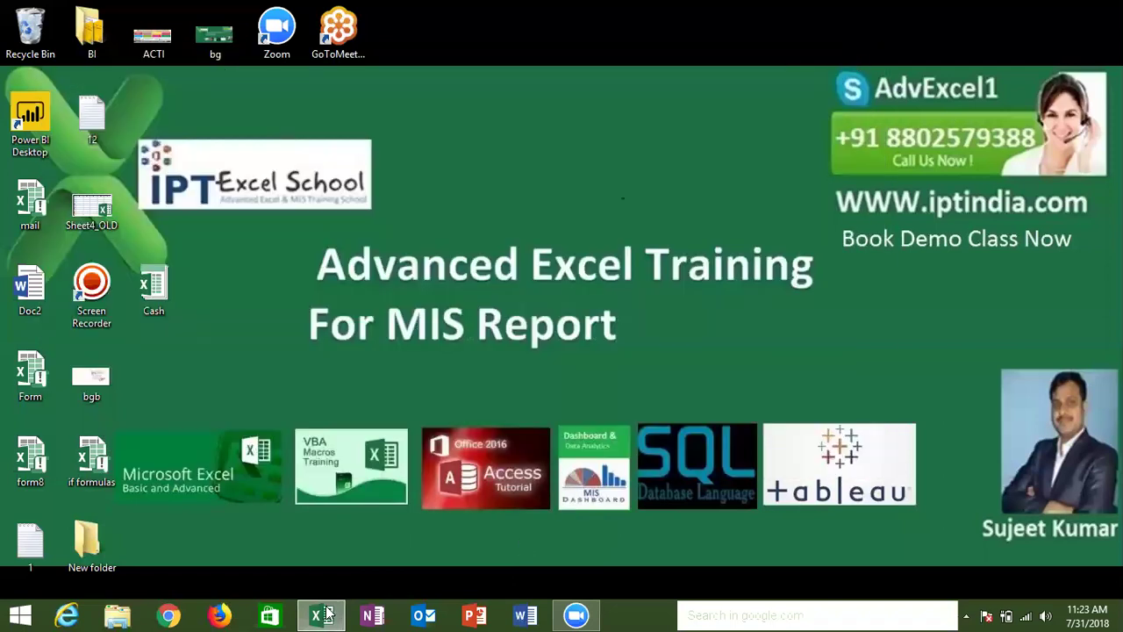
pyautogui.click(327, 614)
pyautogui.click(263, 424)
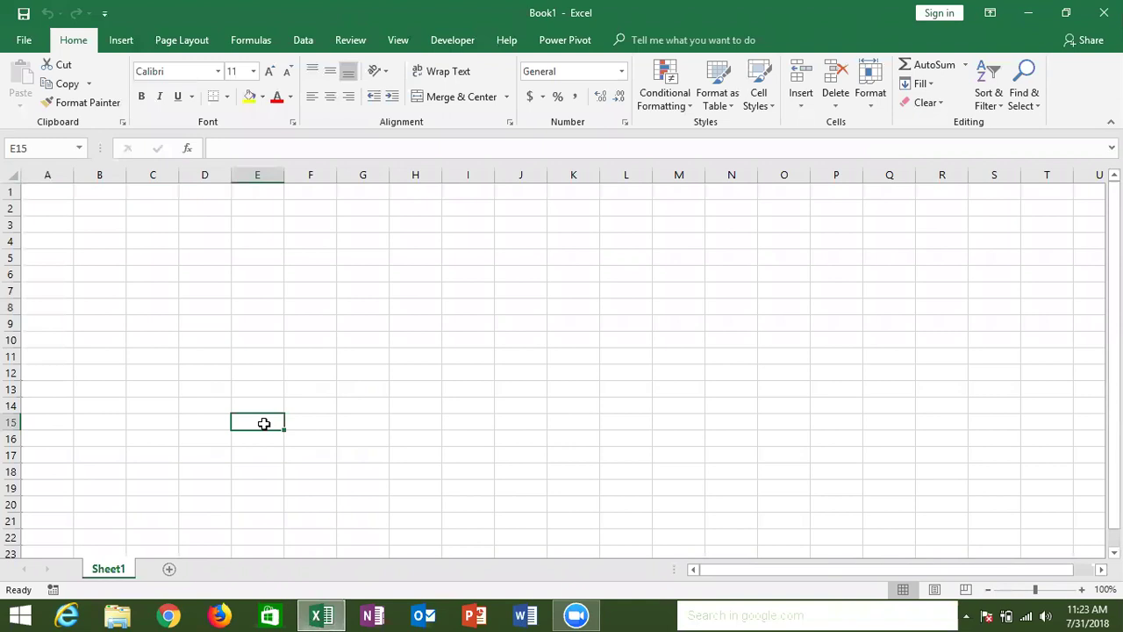
# Enter the extensions .xls in D2 and .xlsx in D3
pyautogui.hotkey('ctrl', 'Up')
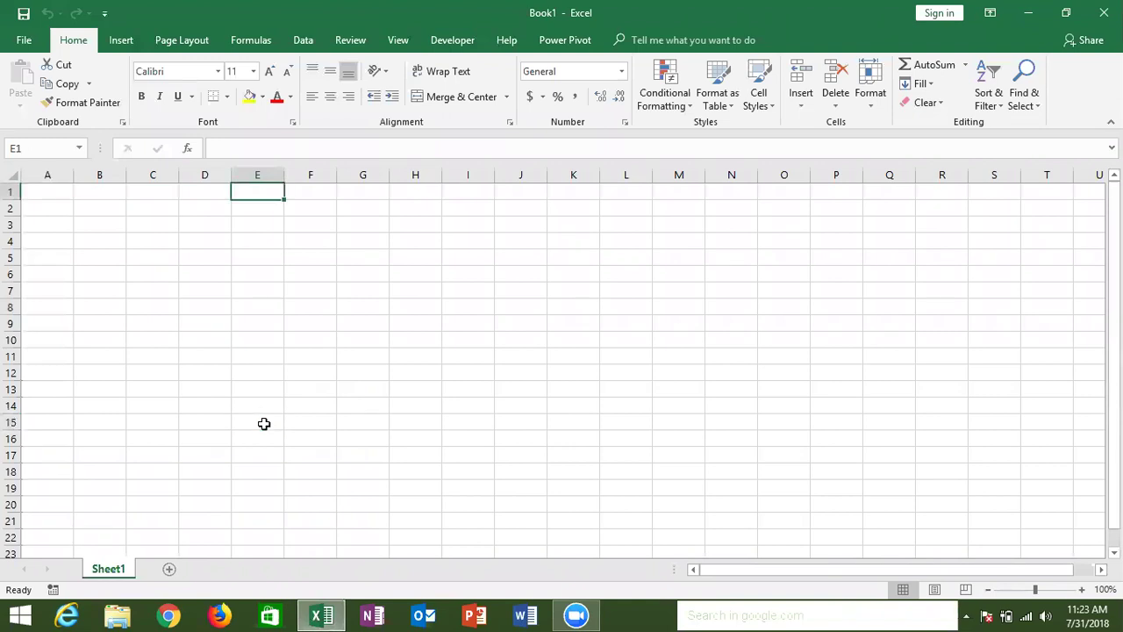
pyautogui.hotkey('ctrl', 'Left')
pyautogui.press('Right')
pyautogui.press('Right')
pyautogui.press('Right')
pyautogui.press('Down')
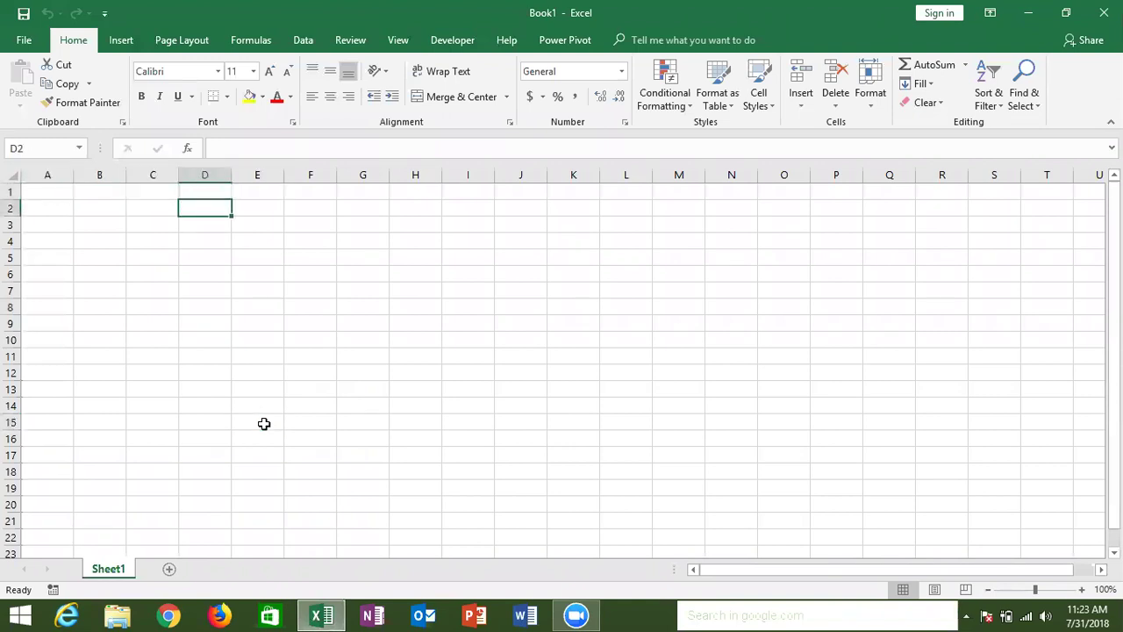
pyautogui.write('.xls')
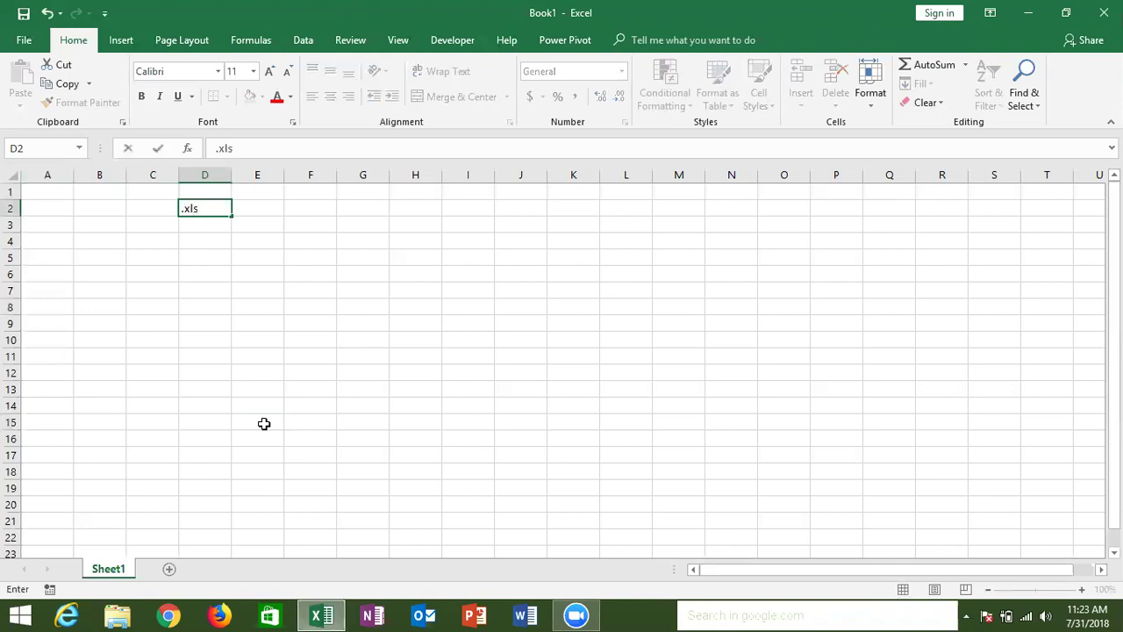
pyautogui.press('Return')
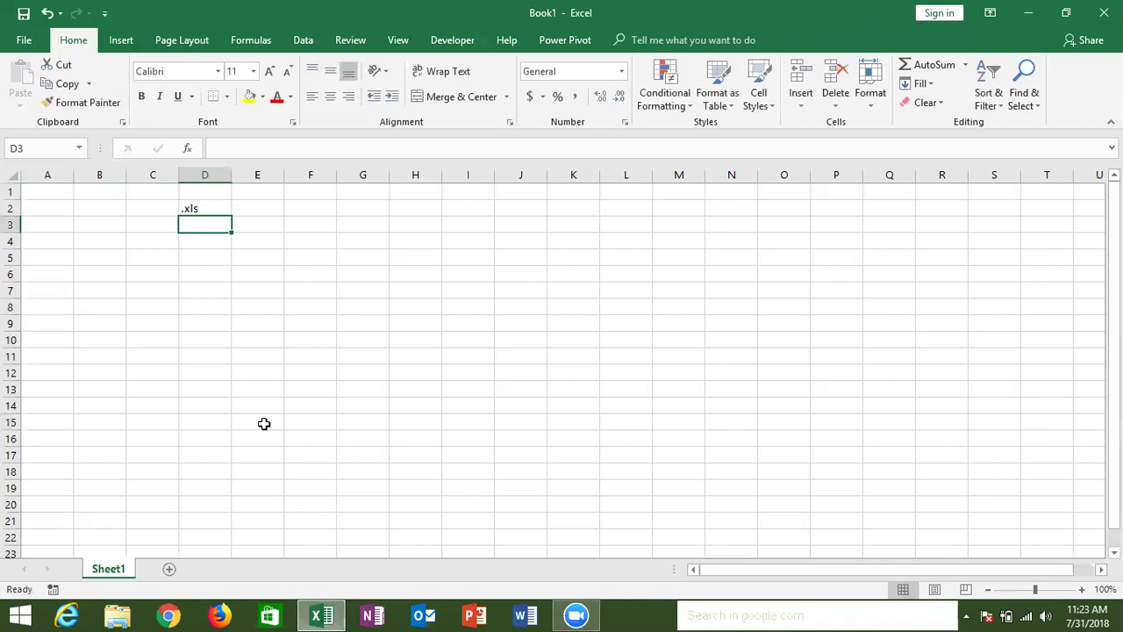
pyautogui.write('.xlsx')
pyautogui.press('Return')
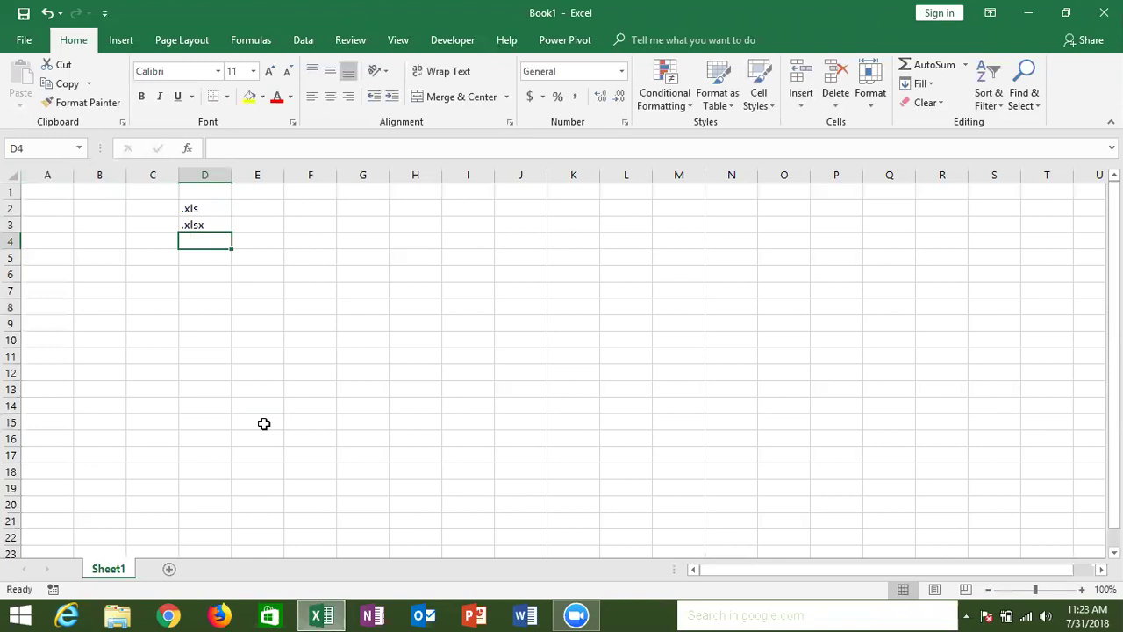
# Describe .xlsx as 'Non Macros Supporting' in cell E3
pyautogui.press('Up')
pyautogui.press('Right')
pyautogui.write('N')
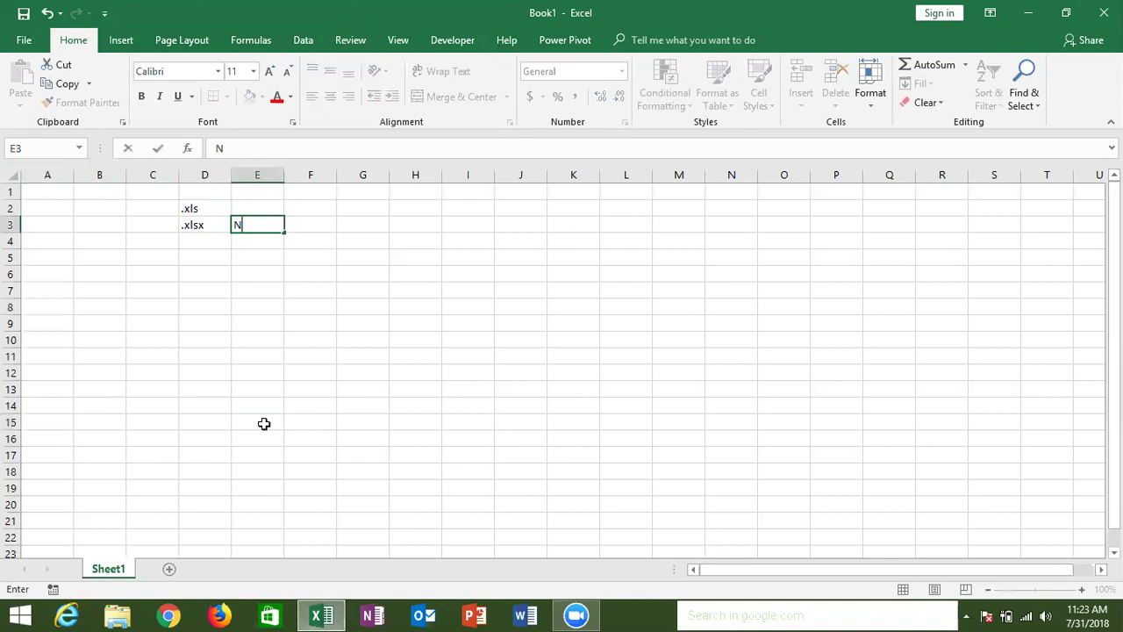
pyautogui.write('on Macros ')
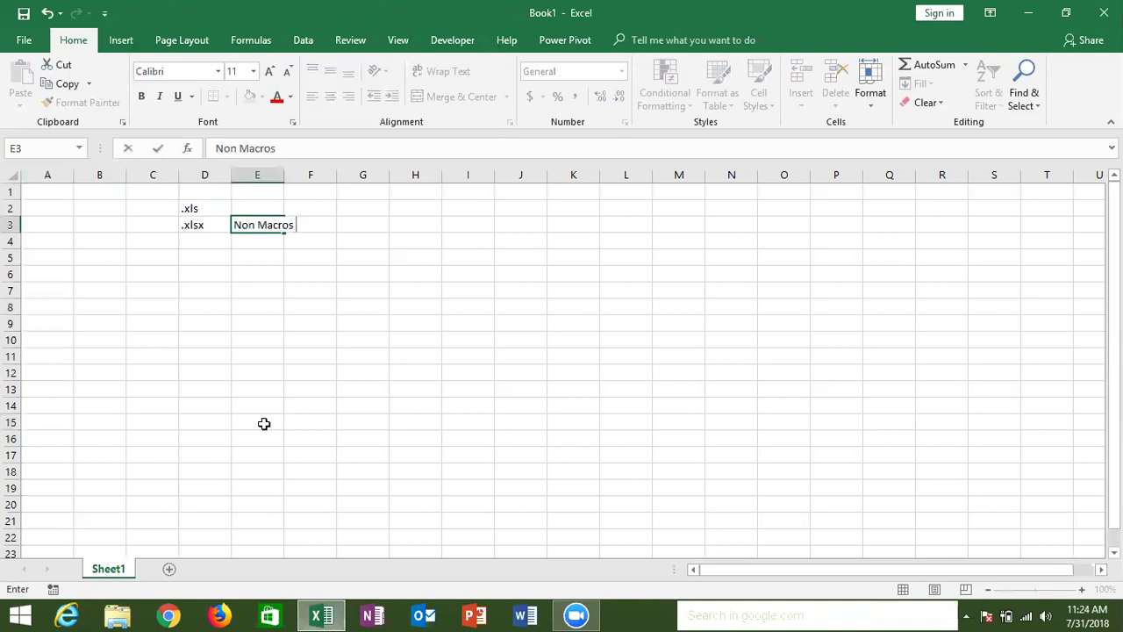
pyautogui.write('Supporting')
pyautogui.press('Return')
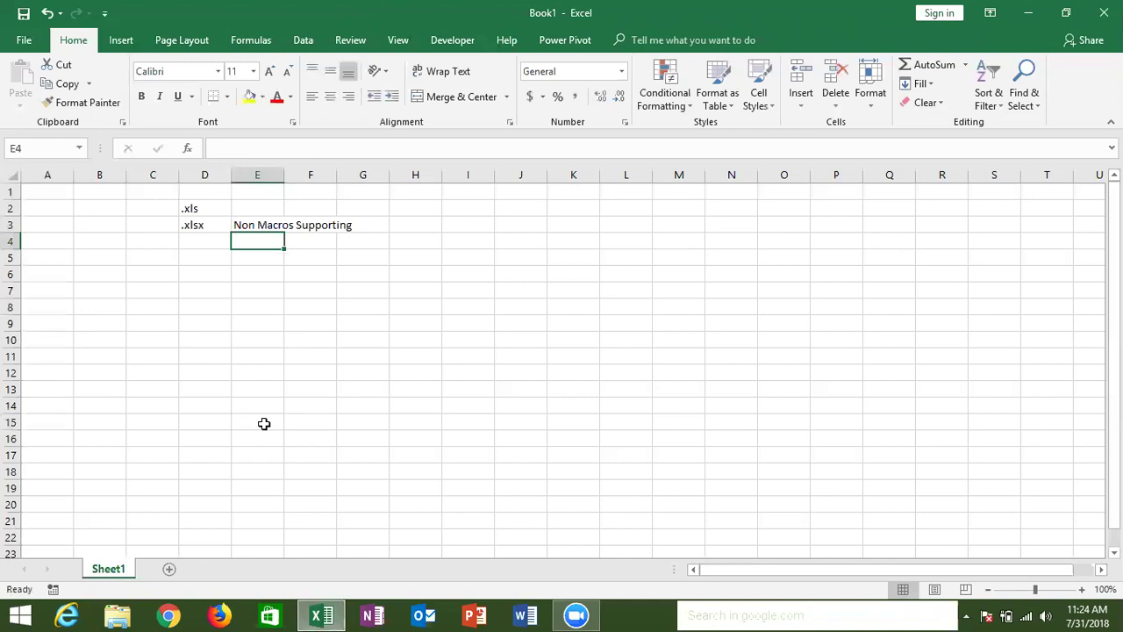
pyautogui.click(24, 13)
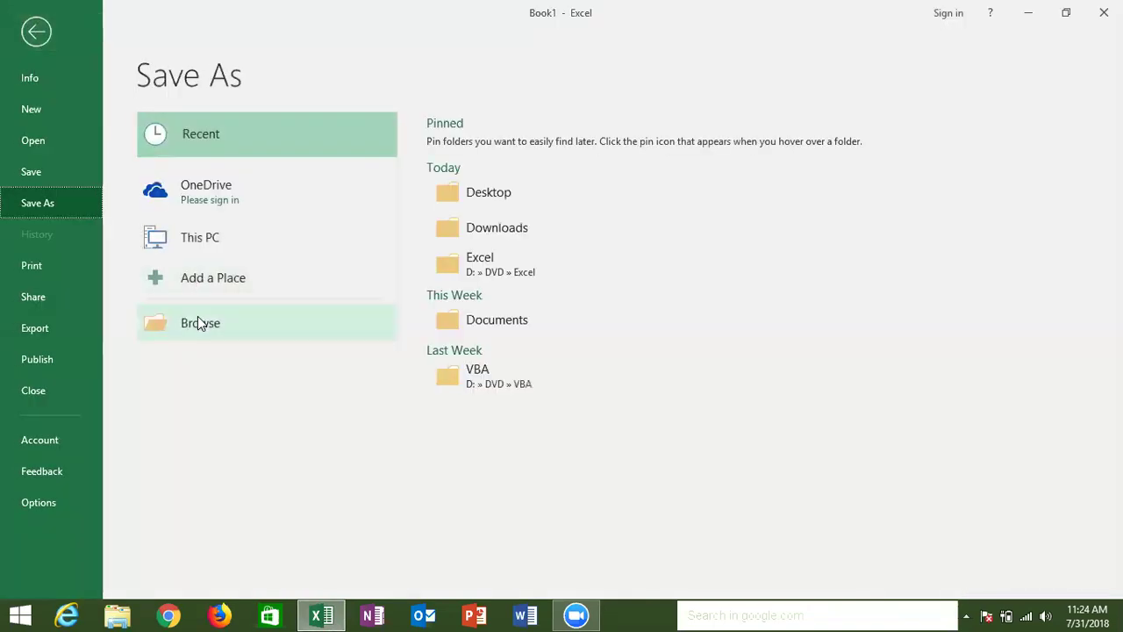
pyautogui.click(199, 323)
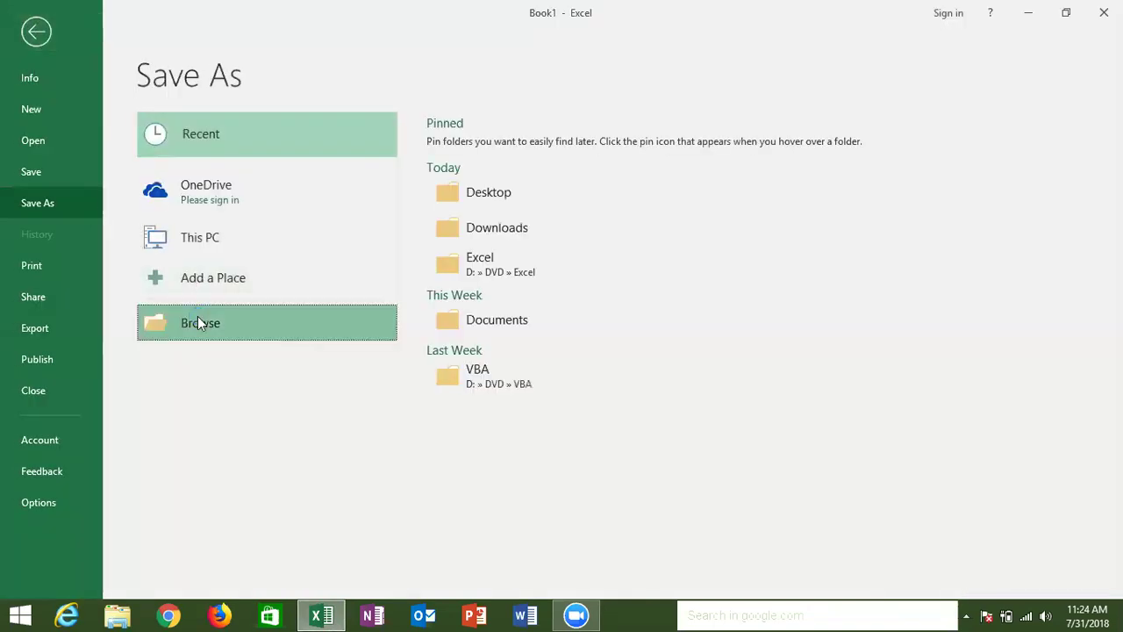
pyautogui.click(244, 305)
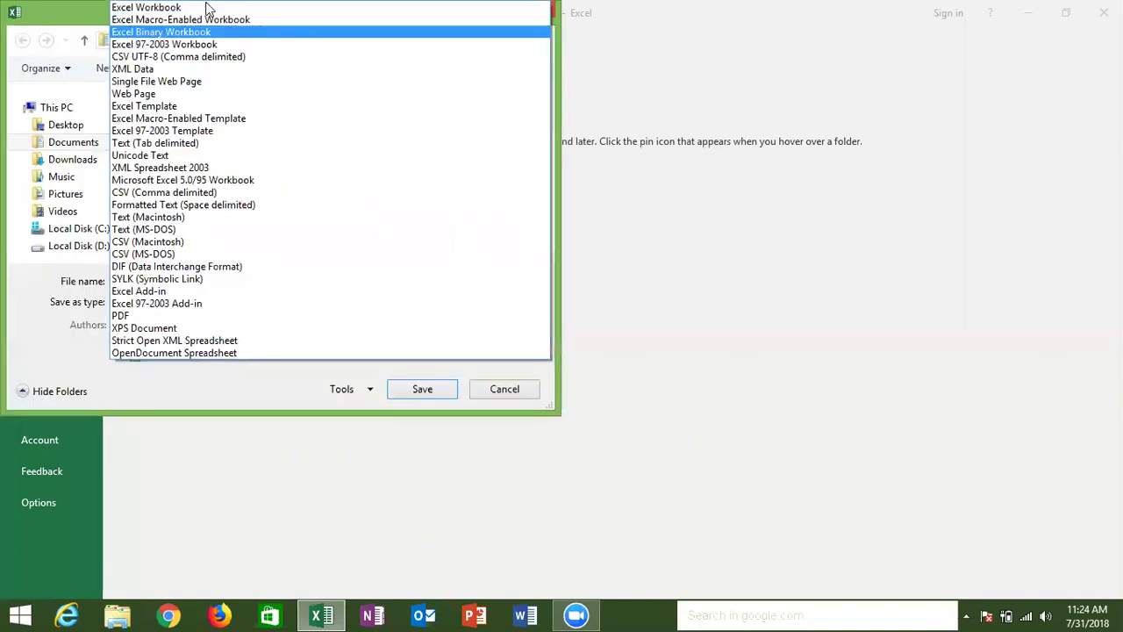
pyautogui.click(207, 7)
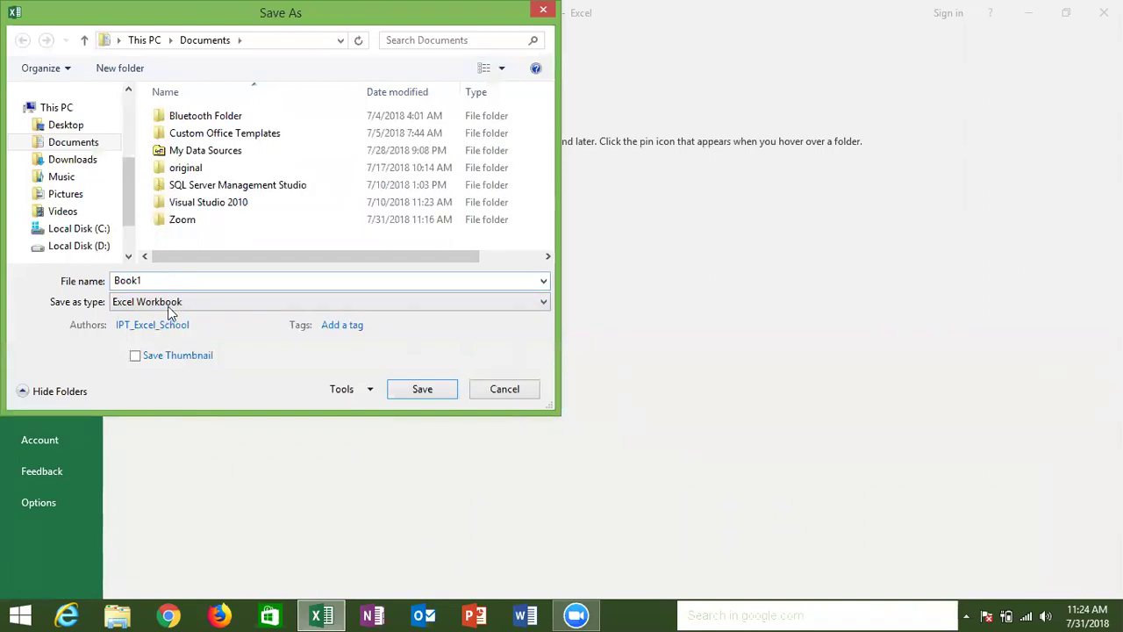
pyautogui.click(170, 309)
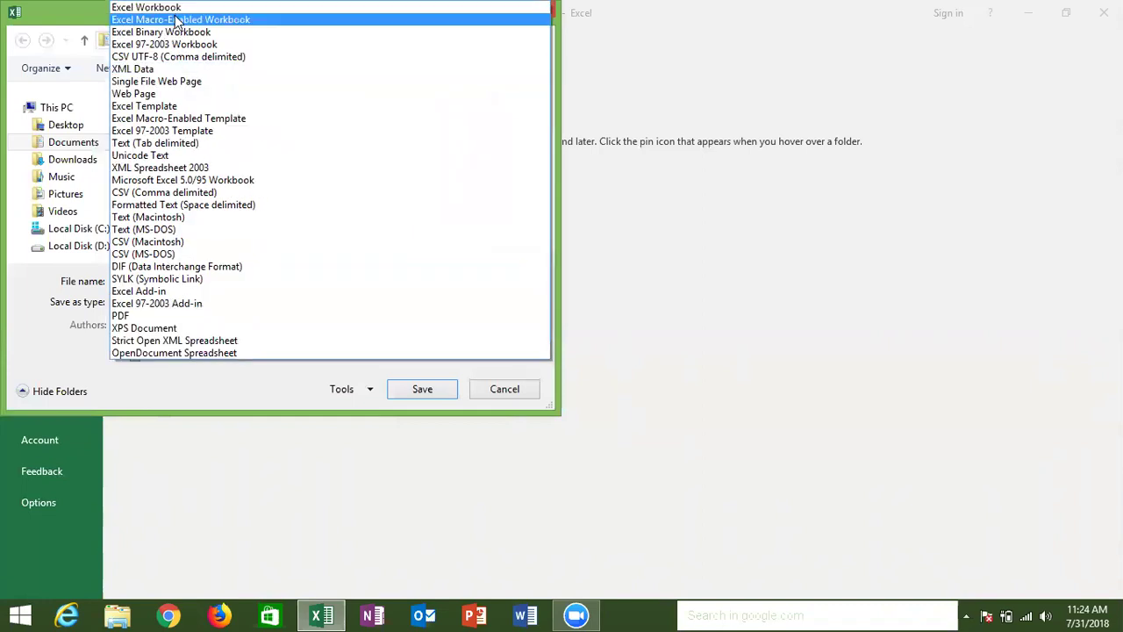
pyautogui.click(177, 20)
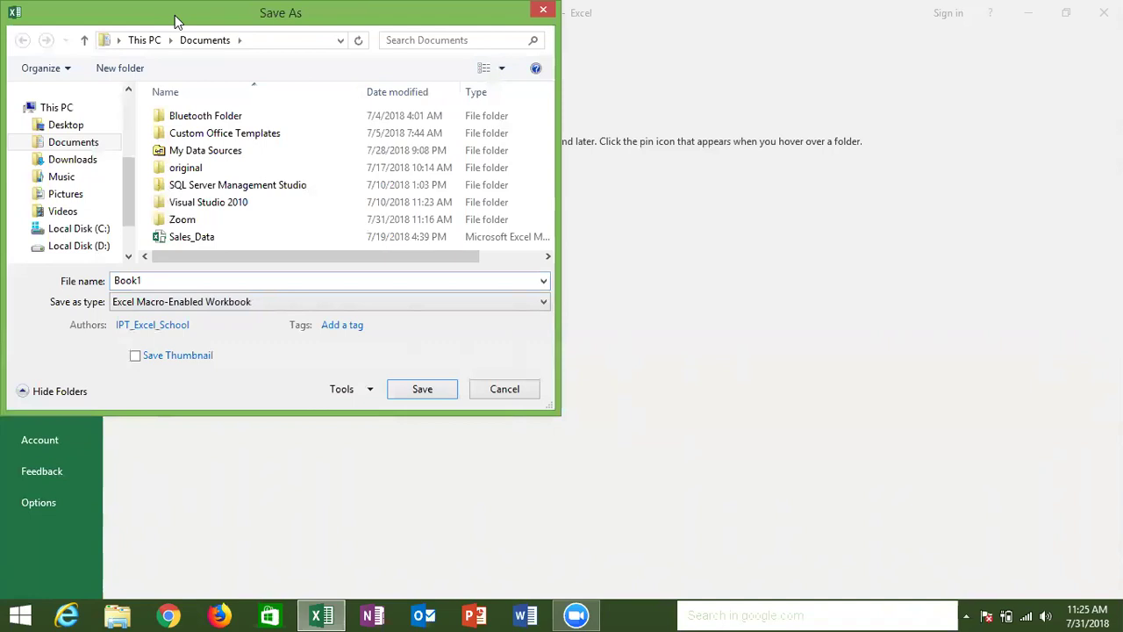
pyautogui.click(233, 295)
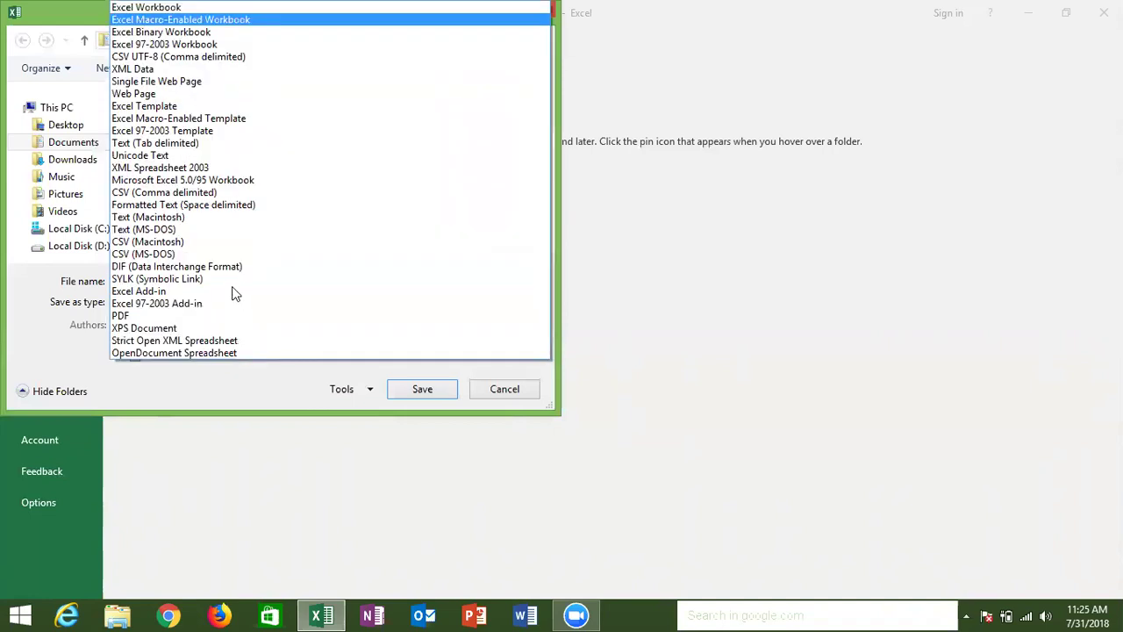
pyautogui.click(153, 7)
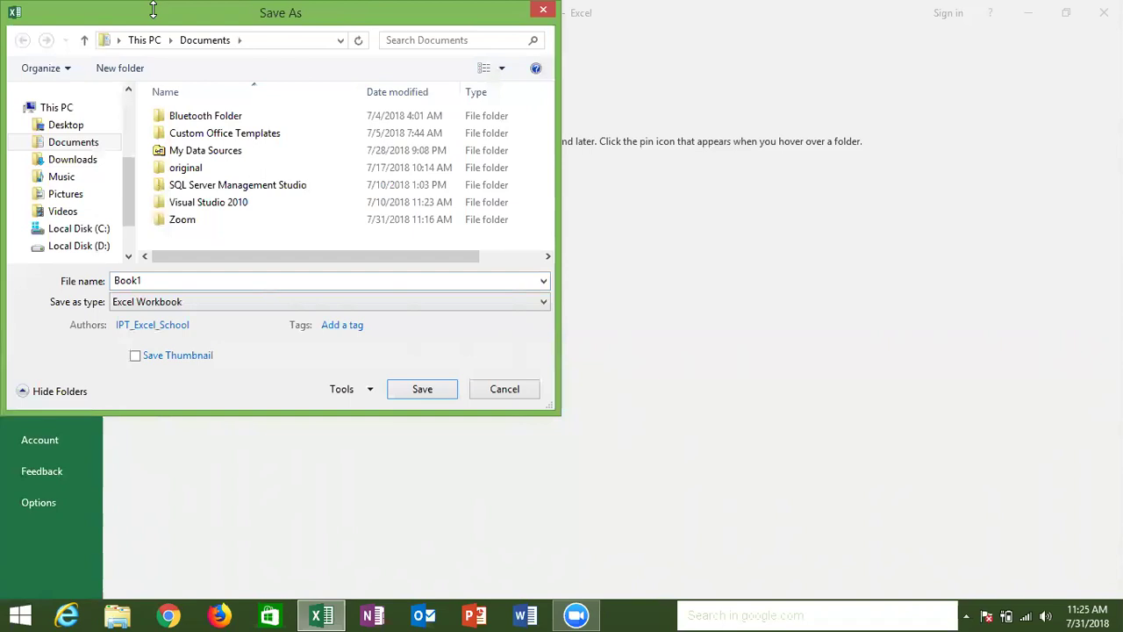
pyautogui.click(137, 302)
pyautogui.click(162, 25)
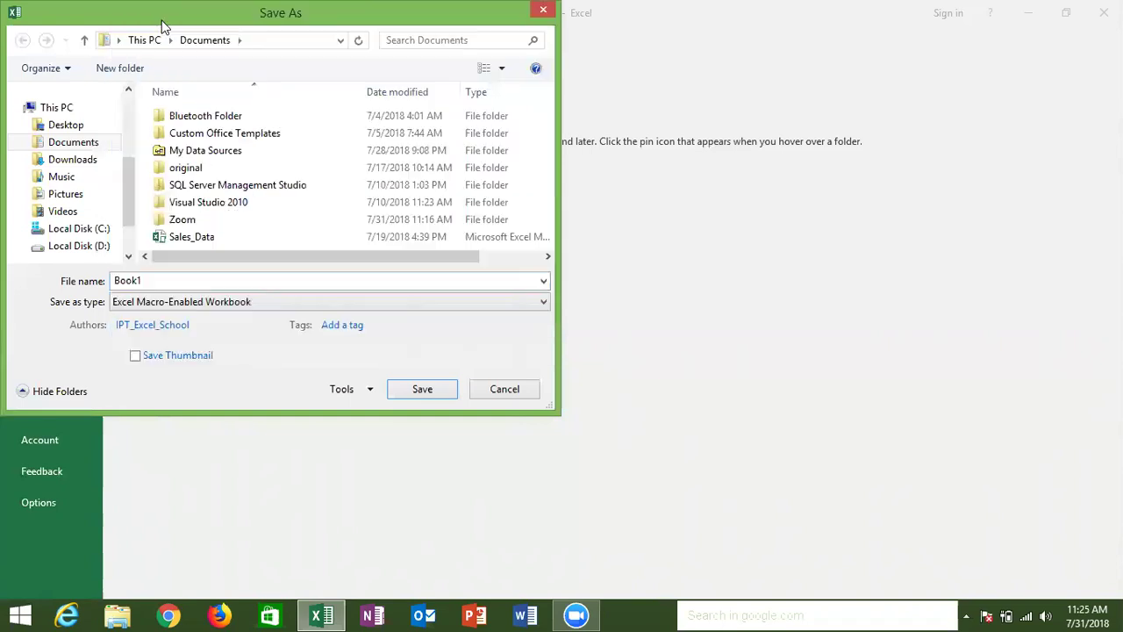
pyautogui.press('Escape')
pyautogui.press('Escape')
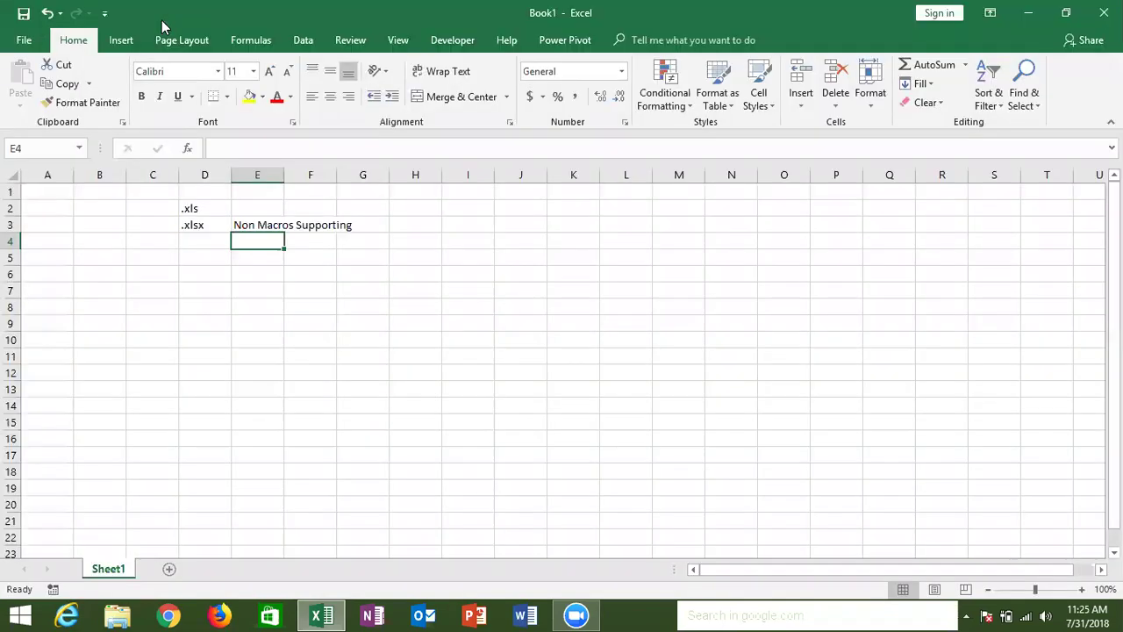
# Enter .xlsm in D4 with the description 'Macros Enable File' in E4
pyautogui.click(211, 239)
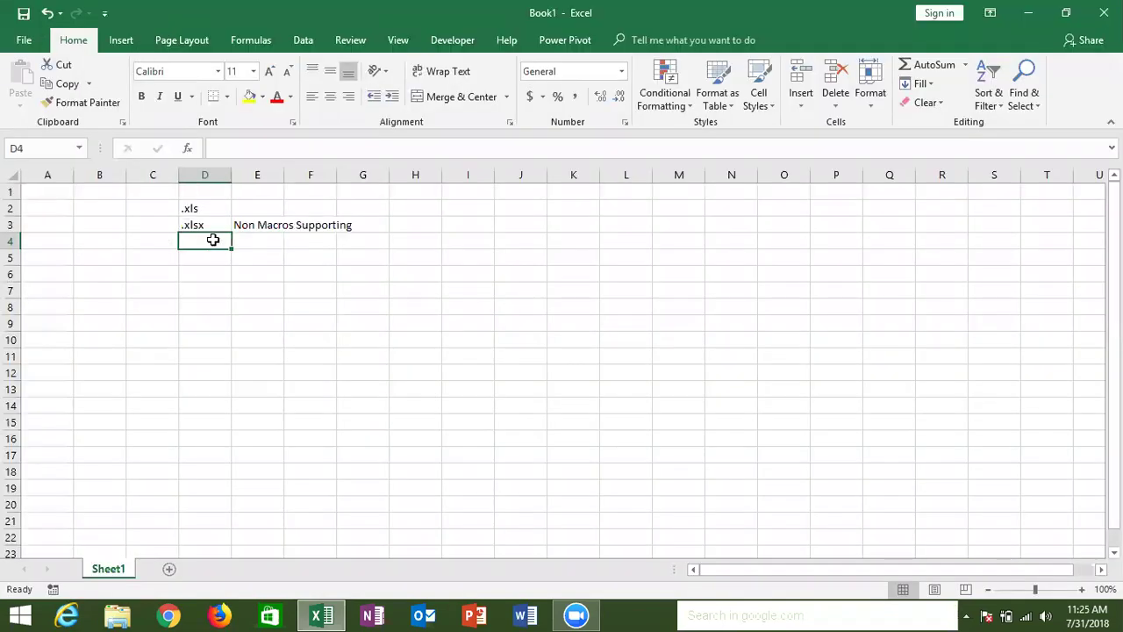
pyautogui.write('.xk')
pyautogui.press('BackSpace')
pyautogui.press('BackSpace')
pyautogui.write('xlsm')
pyautogui.press('Return')
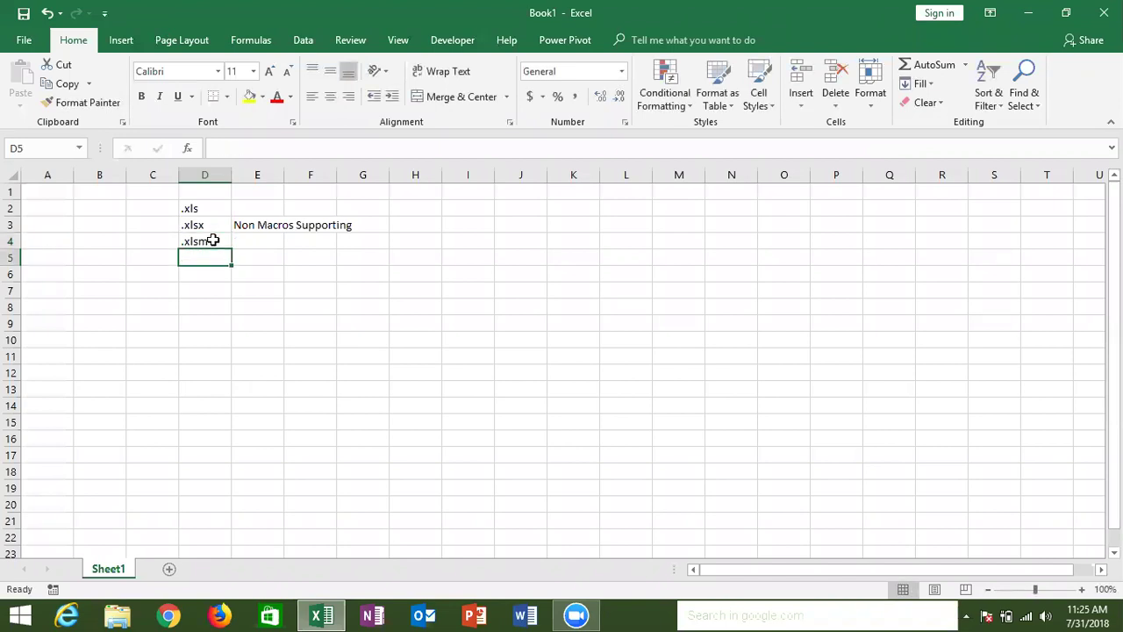
pyautogui.press('Up')
pyautogui.press('Right')
pyautogui.write('M')
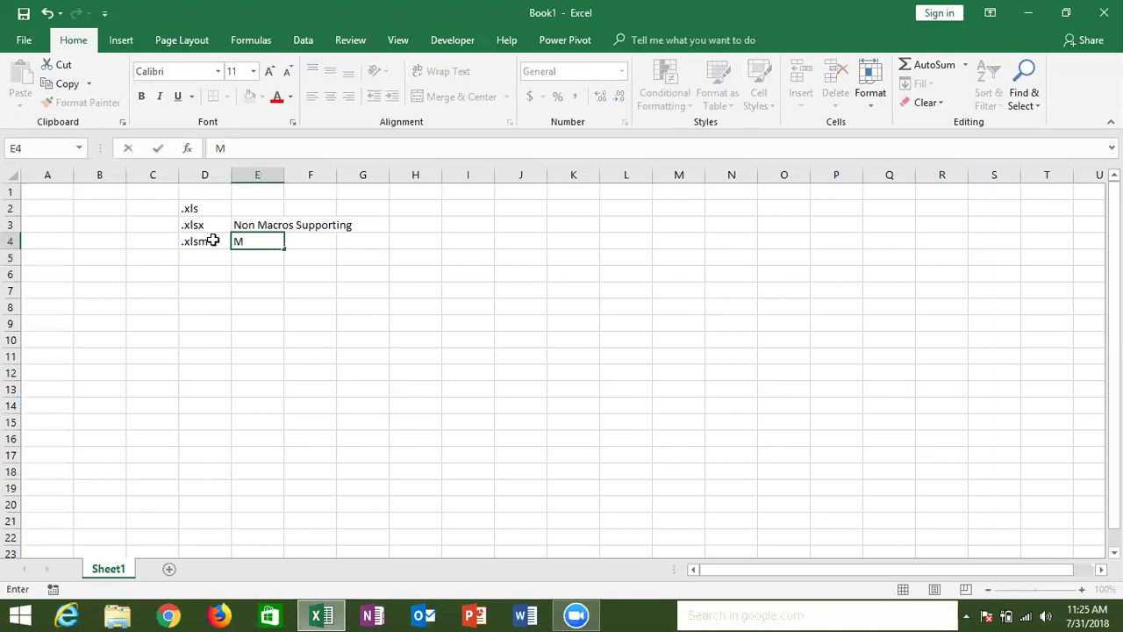
pyautogui.write('acros Enable ')
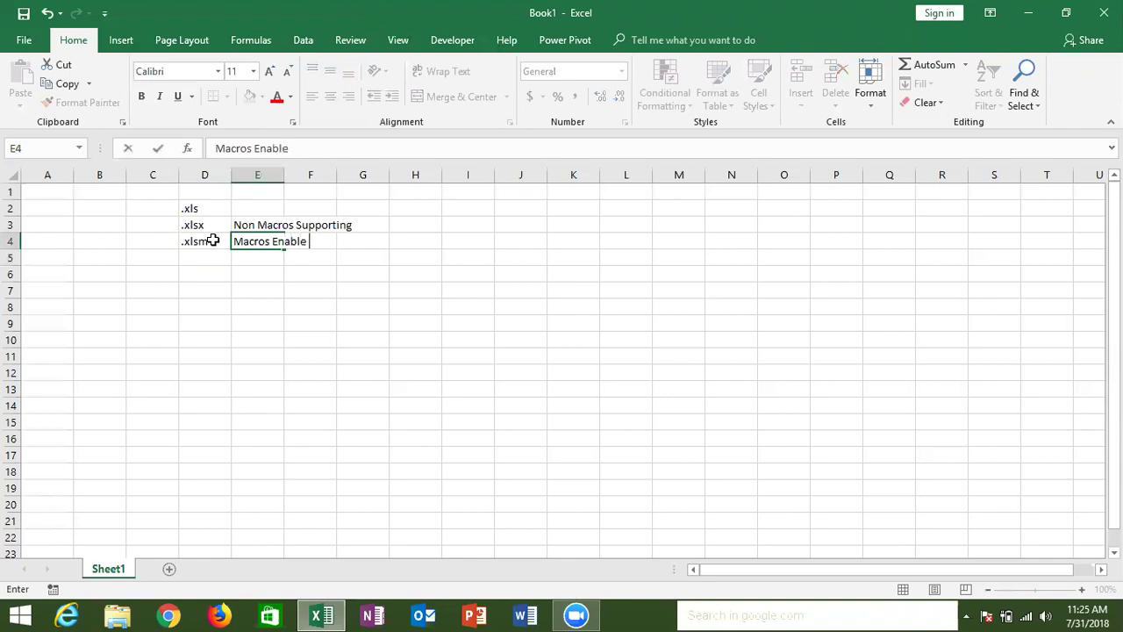
pyautogui.write('File')
pyautogui.press('Return')
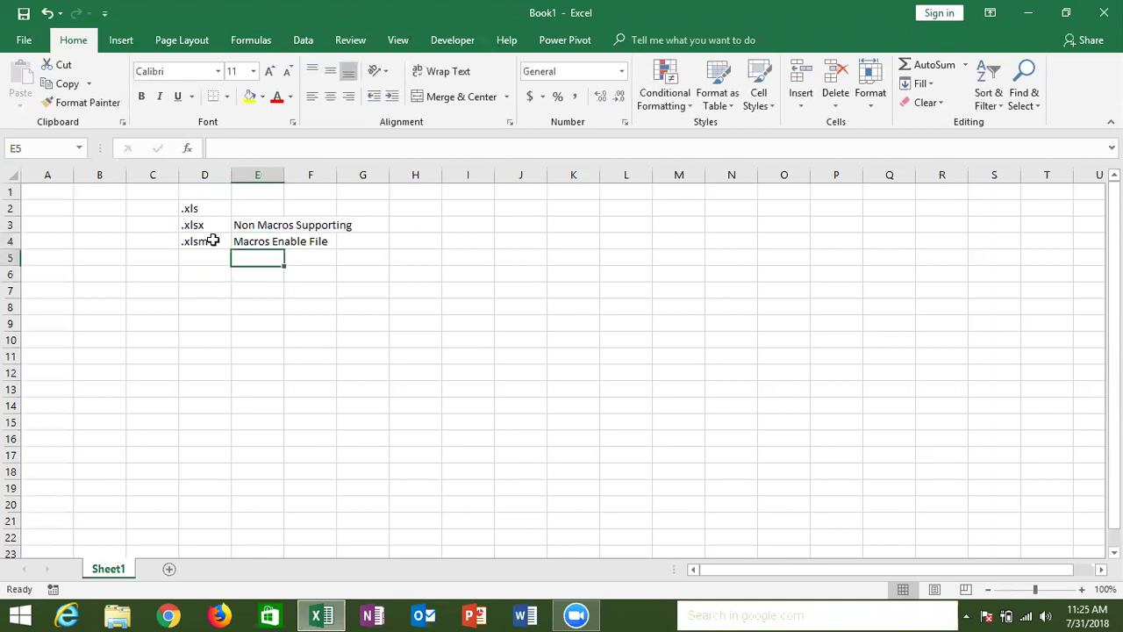
# Add the .xlsb extension in D5 and bring up the File backstage
pyautogui.press('Left')
pyautogui.press('Left')
pyautogui.press('Right')
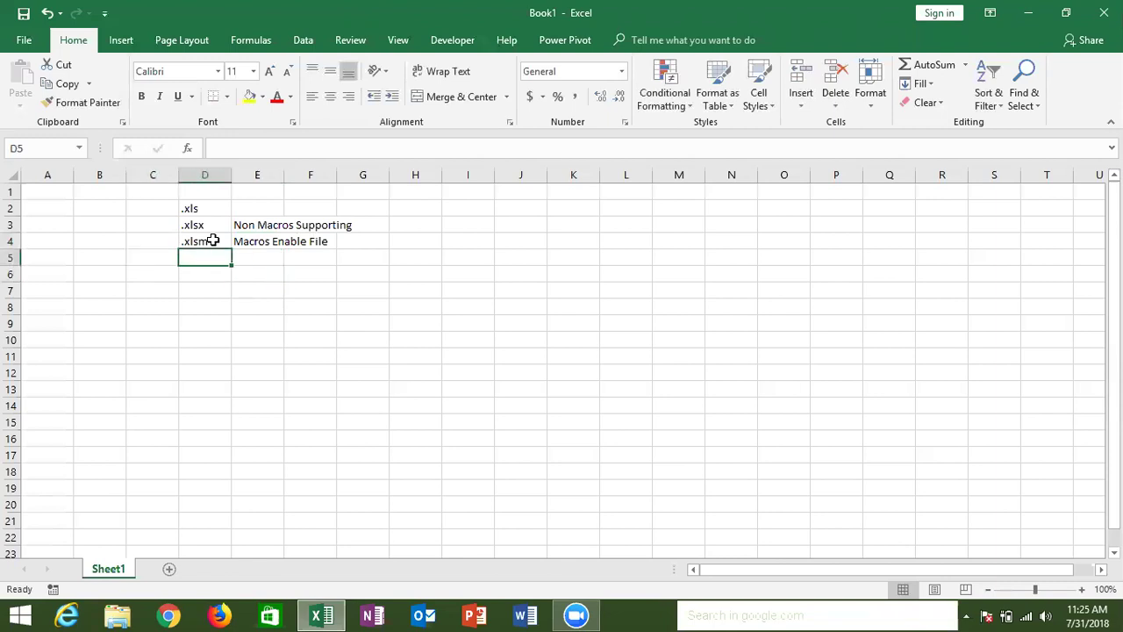
pyautogui.write('.xlsb')
pyautogui.press('Return')
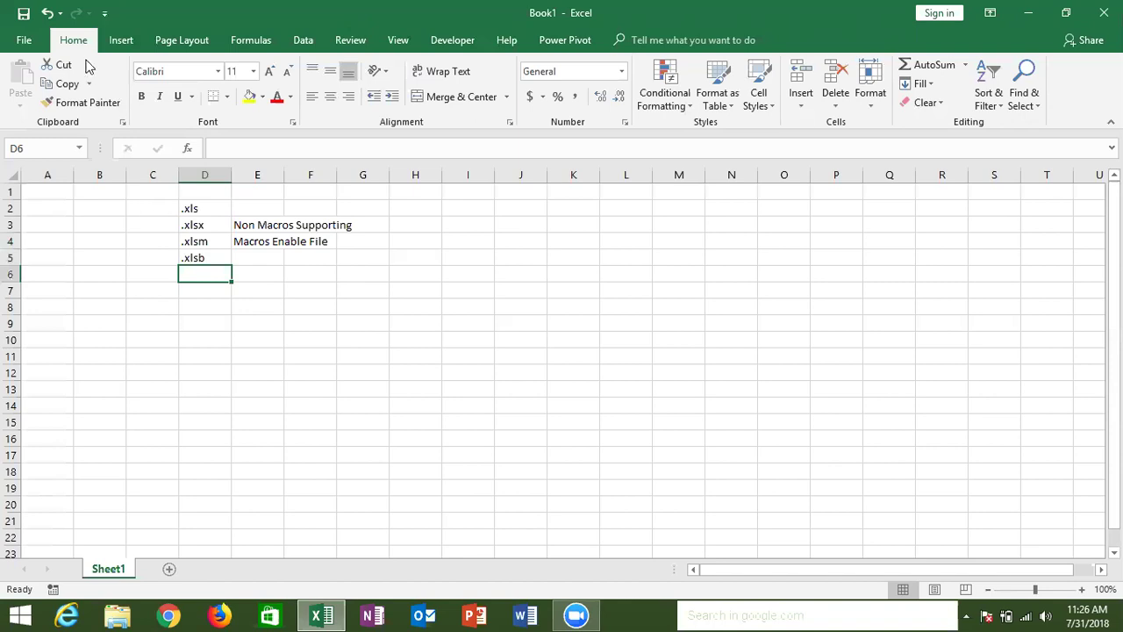
pyautogui.click(25, 41)
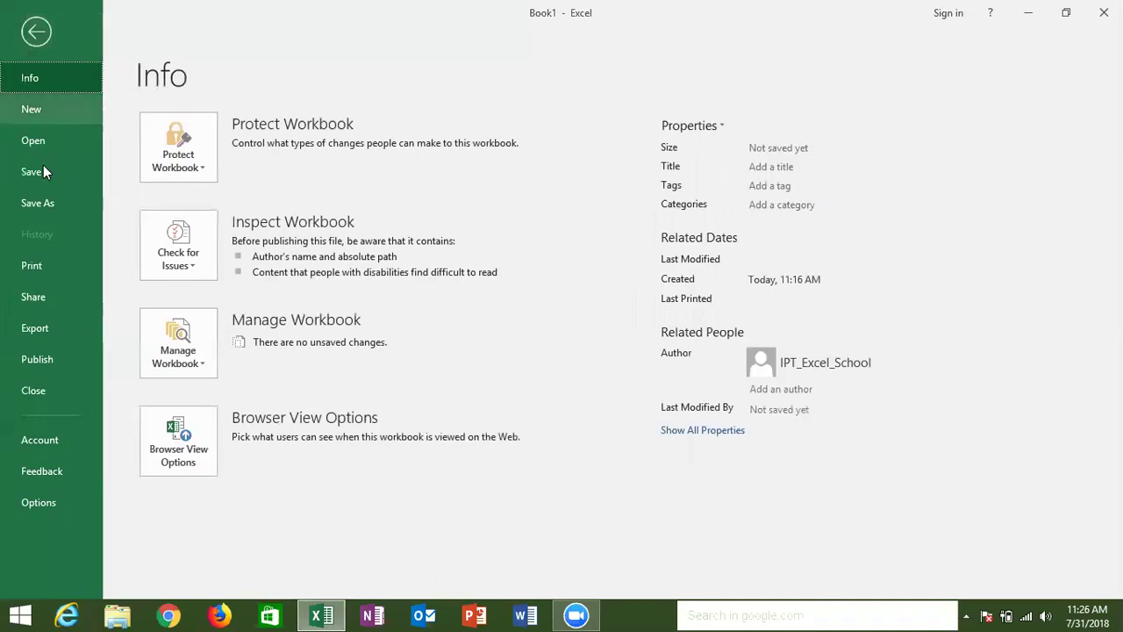
# Start a Save As in Documents with the file type set to Excel Binary Workbook
pyautogui.click(47, 203)
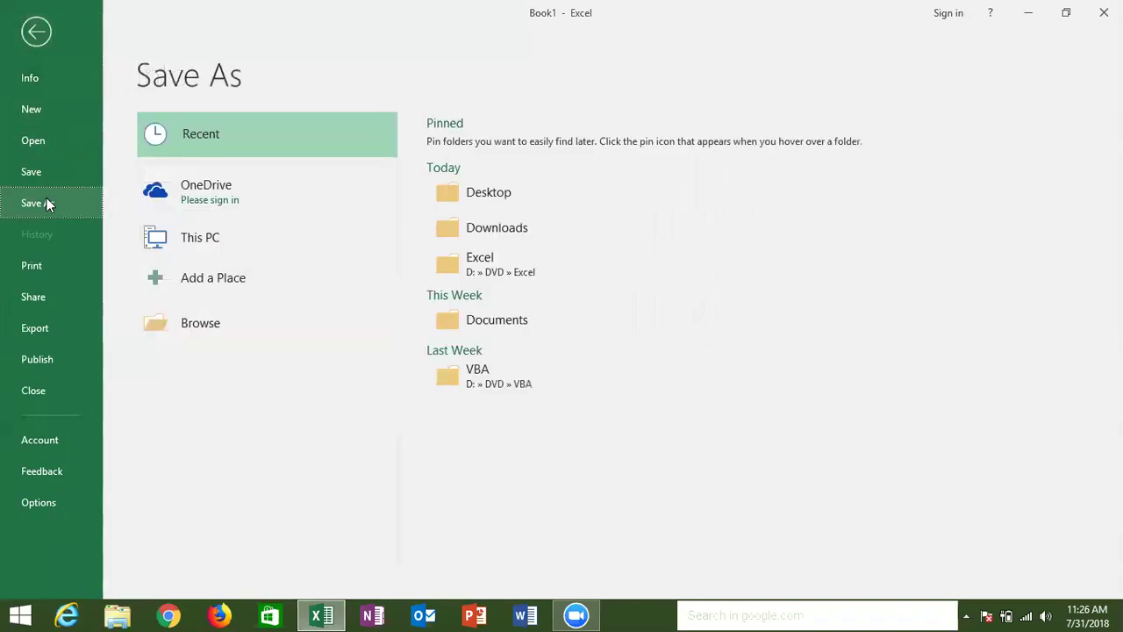
pyautogui.click(259, 316)
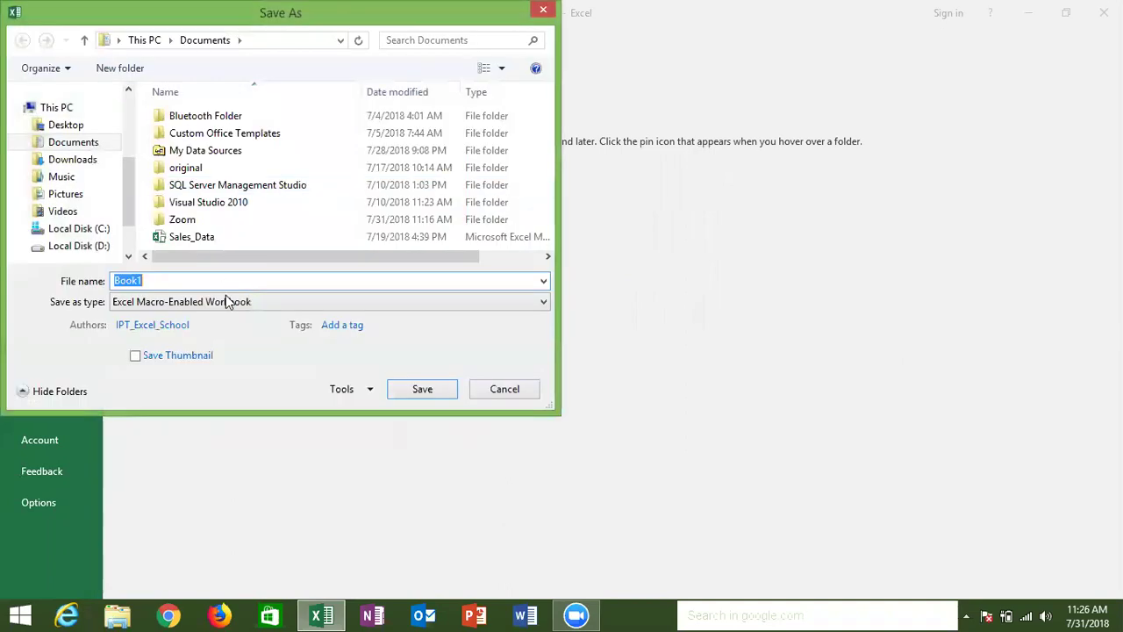
pyautogui.click(230, 301)
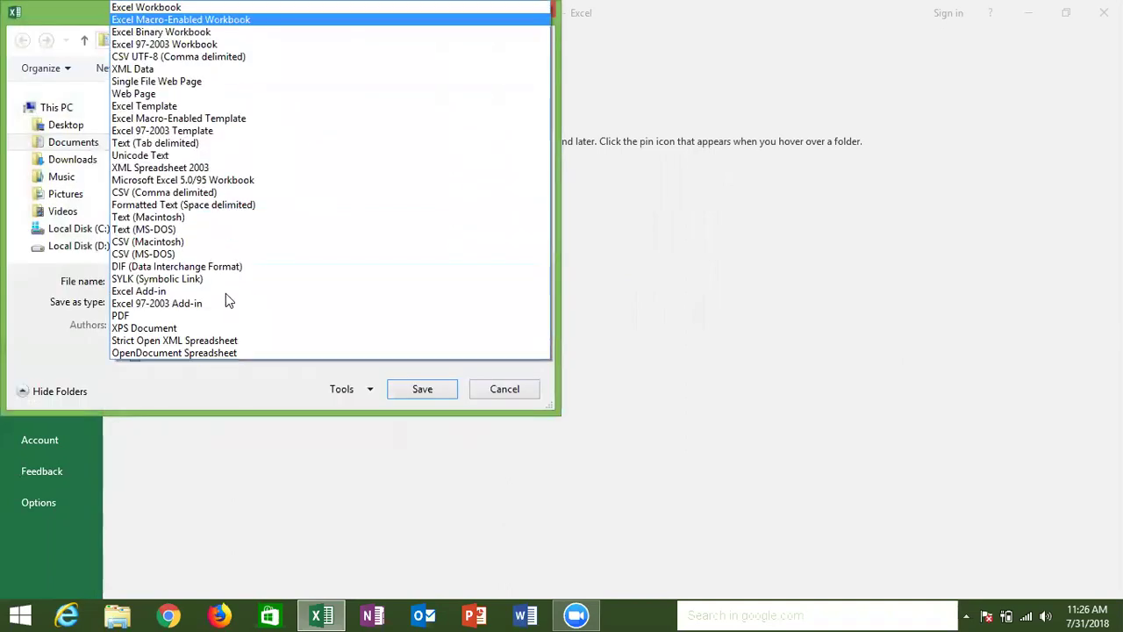
pyautogui.click(187, 34)
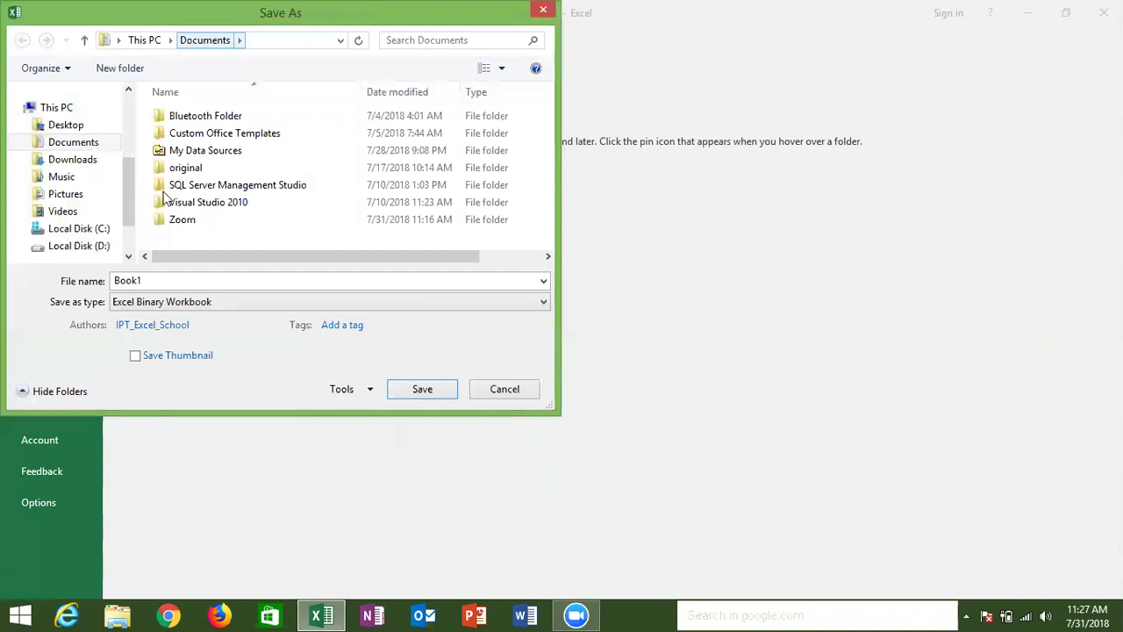
# Review the Save as type format list, then cancel the Save As dialog unsaved
pyautogui.click(185, 306)
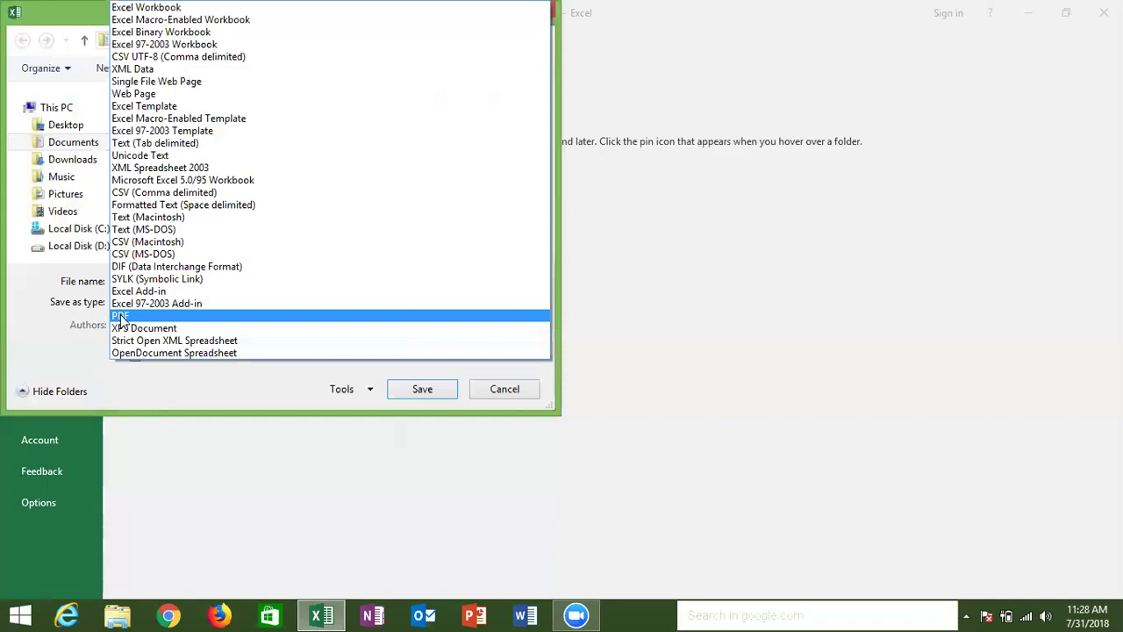
pyautogui.press('Escape')
pyautogui.press('Escape')
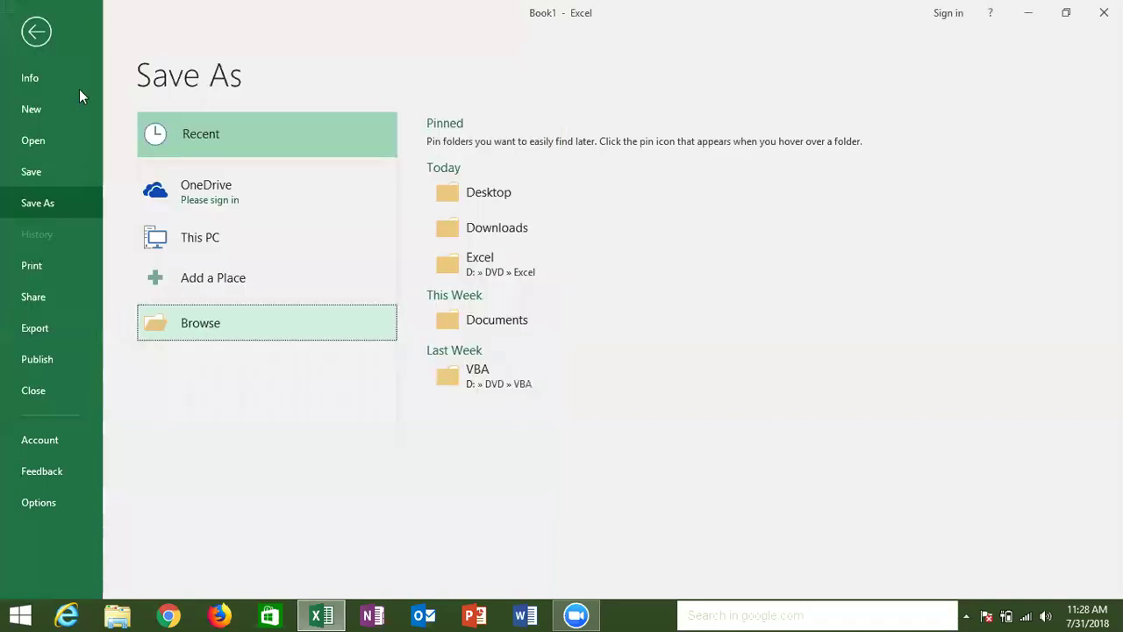
# Return to the sheet, select cell B8, then bring up Book1's File Info page
pyautogui.click(43, 35)
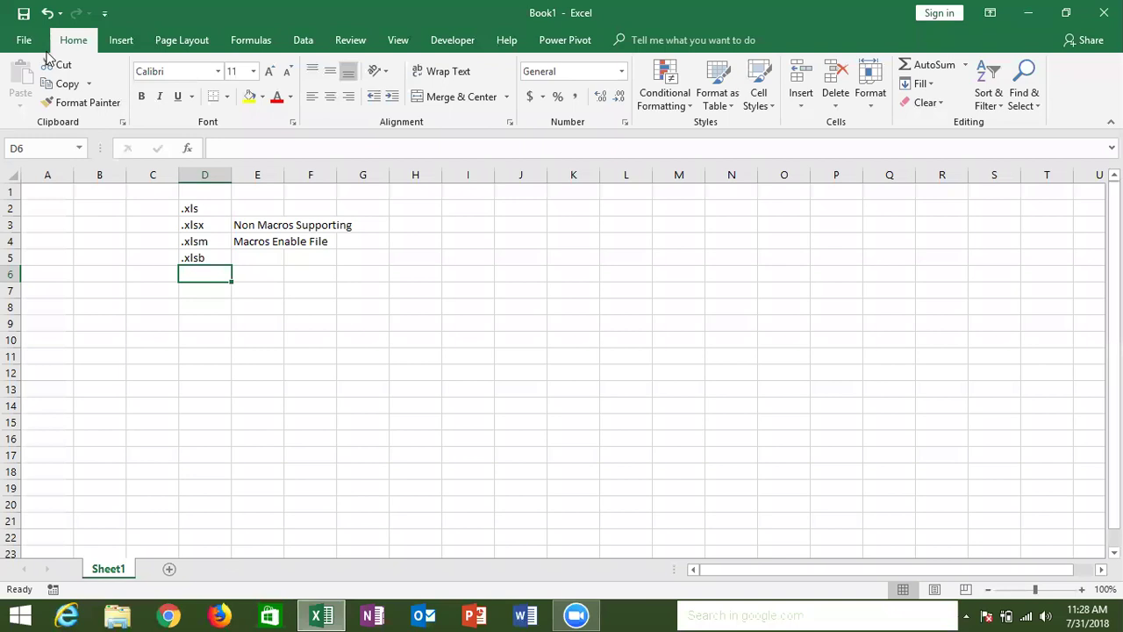
pyautogui.click(106, 308)
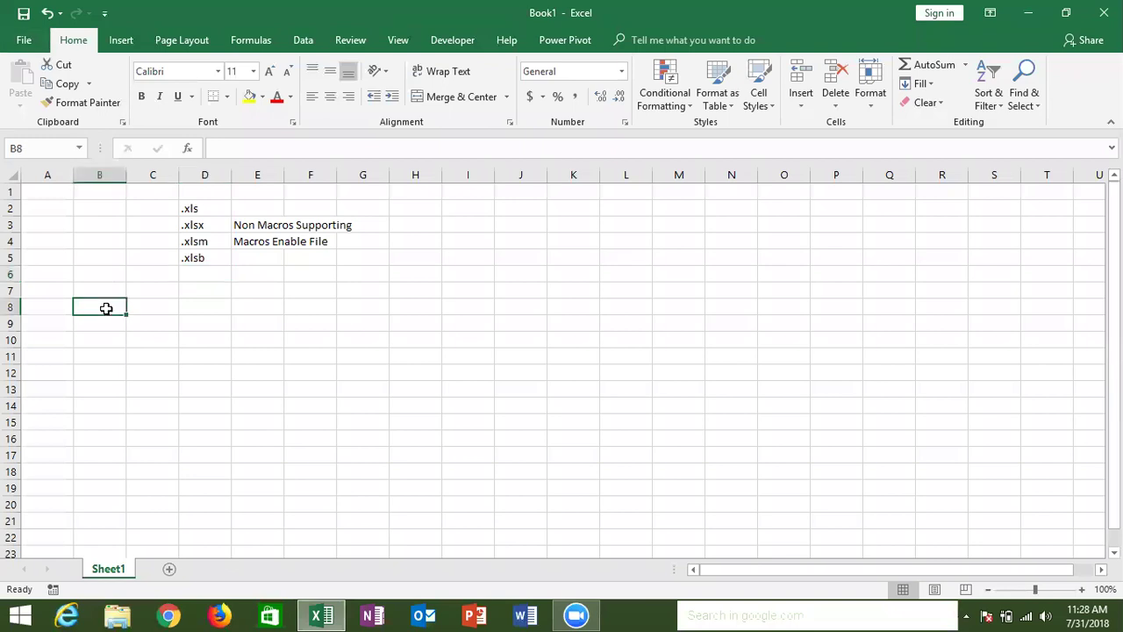
pyautogui.click(32, 39)
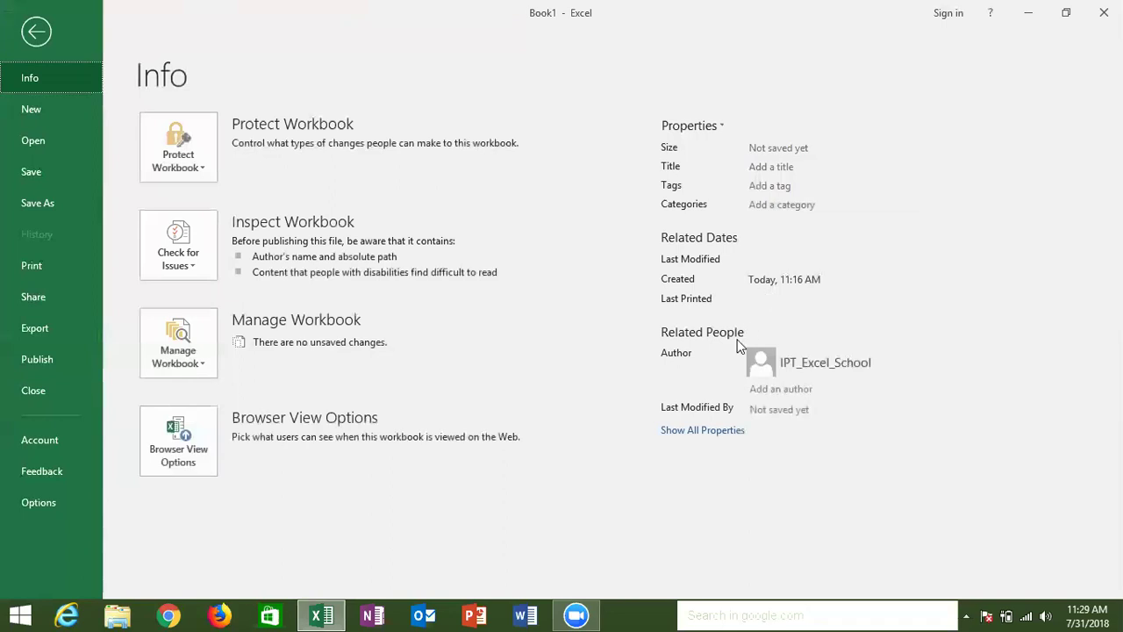
pyautogui.moveTo(760, 357)
# Inspect the Protect Workbook, Check for Issues and Manage Workbook lists, then view New templates
pyautogui.click(209, 168)
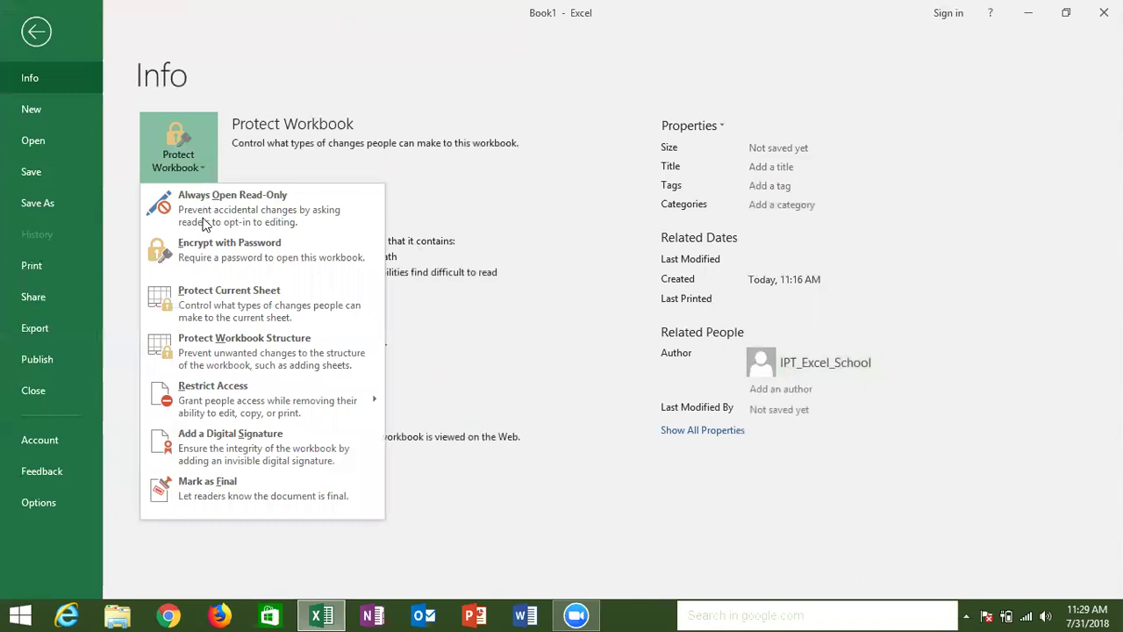
pyautogui.click(417, 201)
pyautogui.click(201, 267)
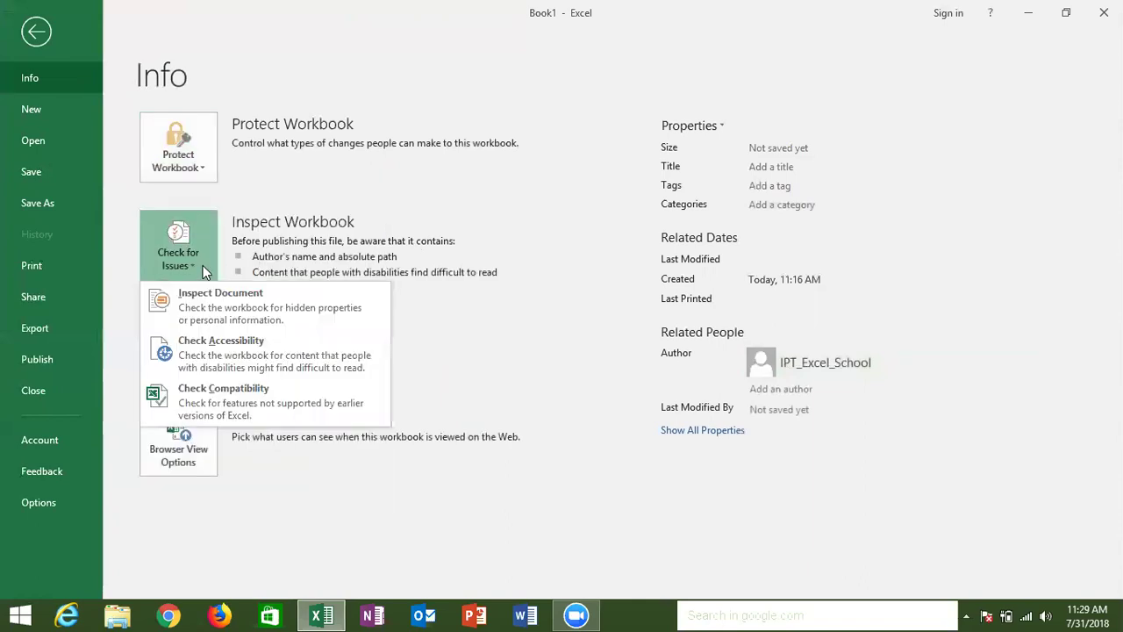
pyautogui.click(492, 205)
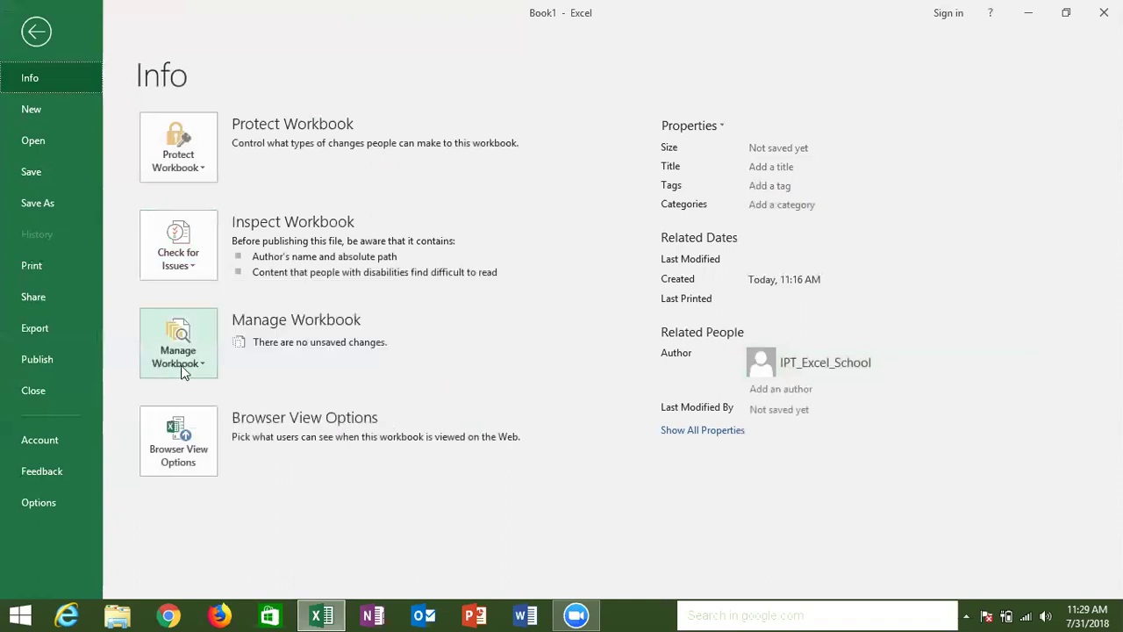
pyautogui.click(199, 363)
pyautogui.click(380, 352)
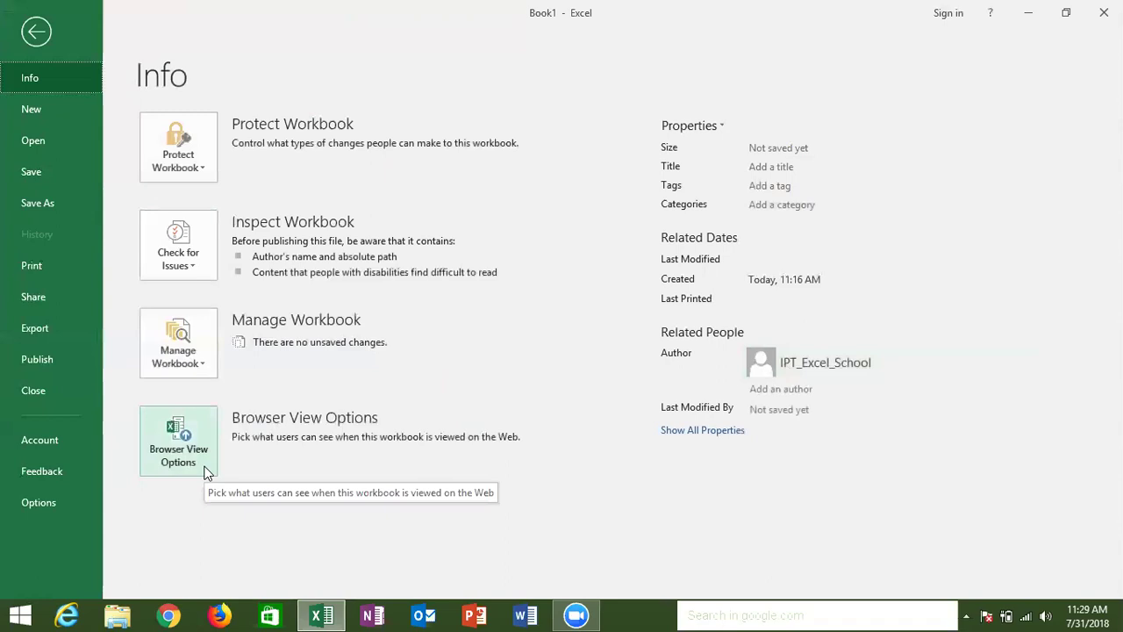
pyautogui.click(66, 107)
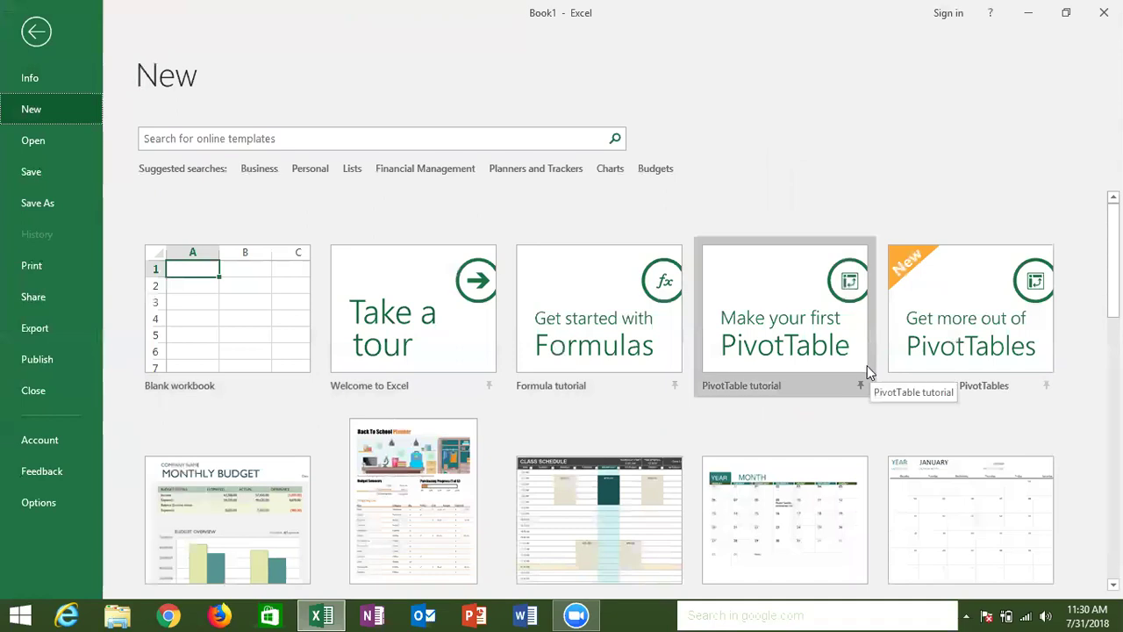
pyautogui.click(50, 139)
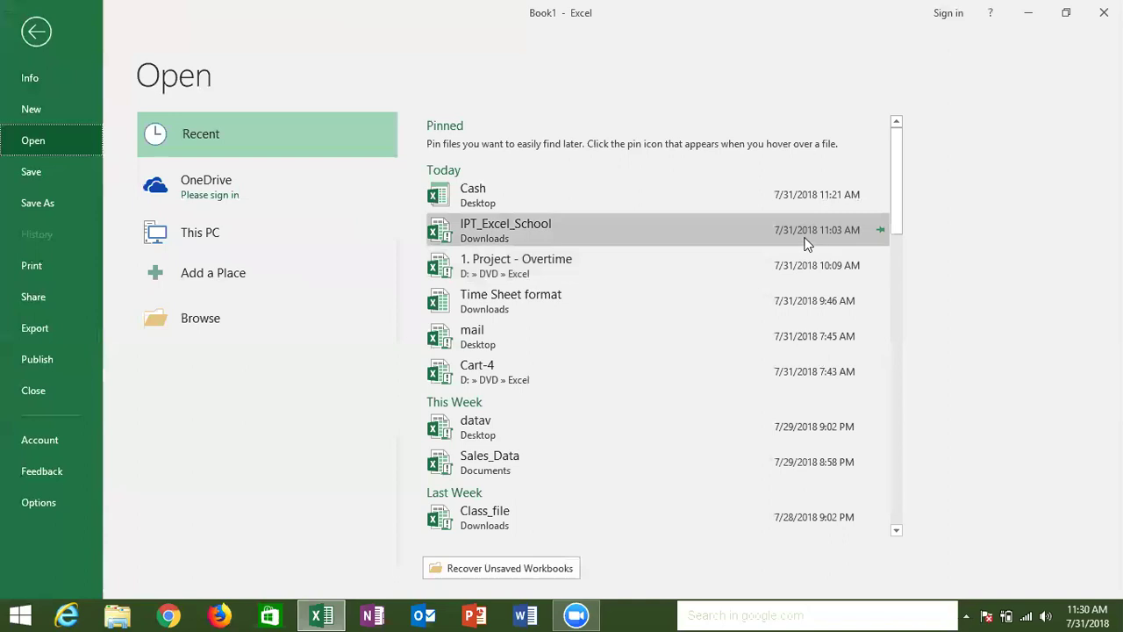
# Scroll through the Recent workbooks list on the Open page and view the OneDrive location
pyautogui.moveTo(897, 187)
pyautogui.mouseDown()
pyautogui.moveTo(911, 482)
pyautogui.moveTo(892, 181)
pyautogui.mouseUp()
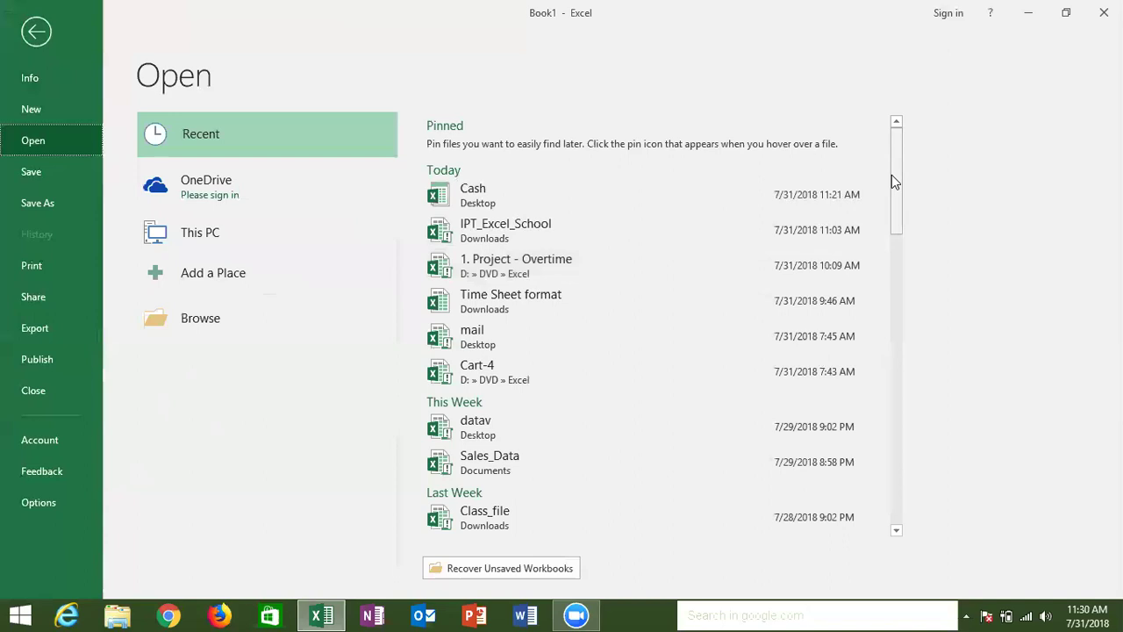
pyautogui.moveTo(892, 175); pyautogui.dragTo(894, 202)
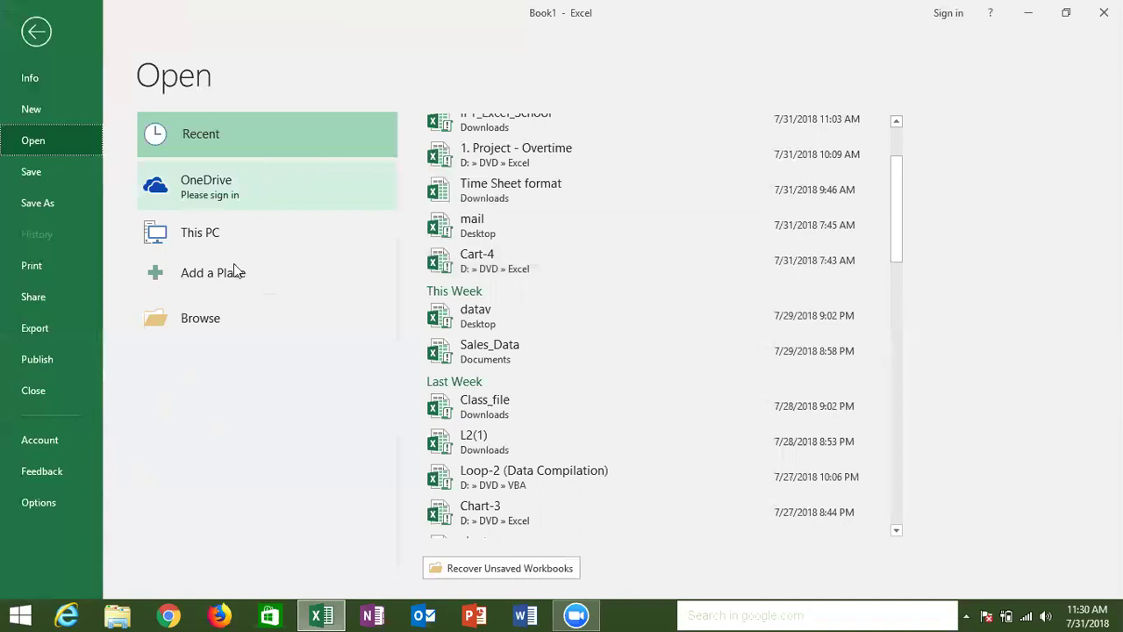
pyautogui.click(258, 207)
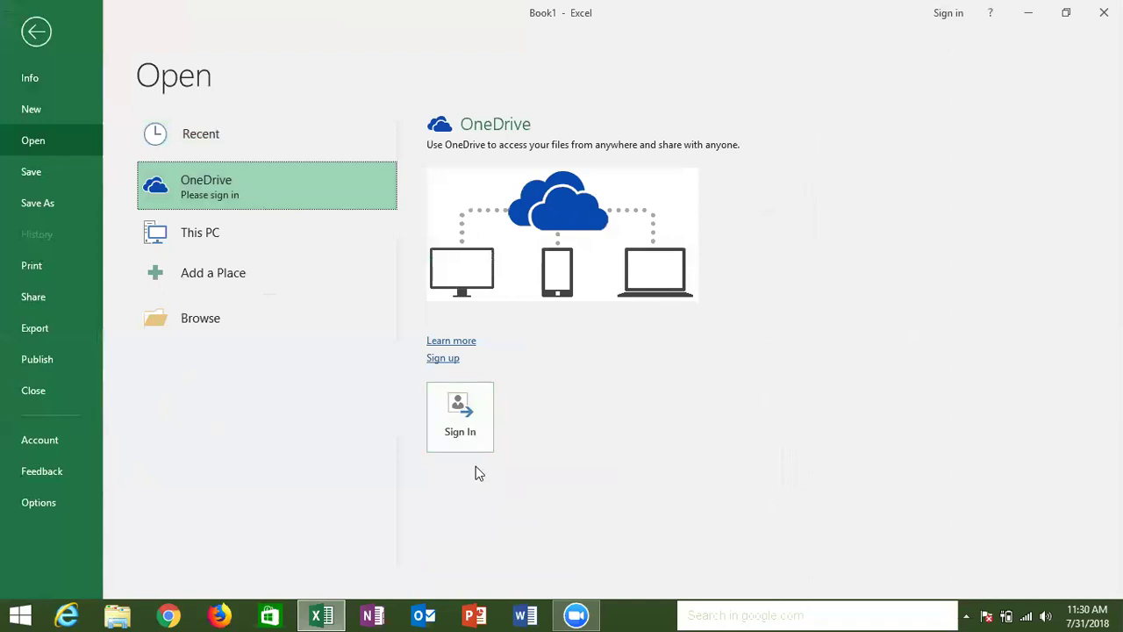
pyautogui.click(261, 242)
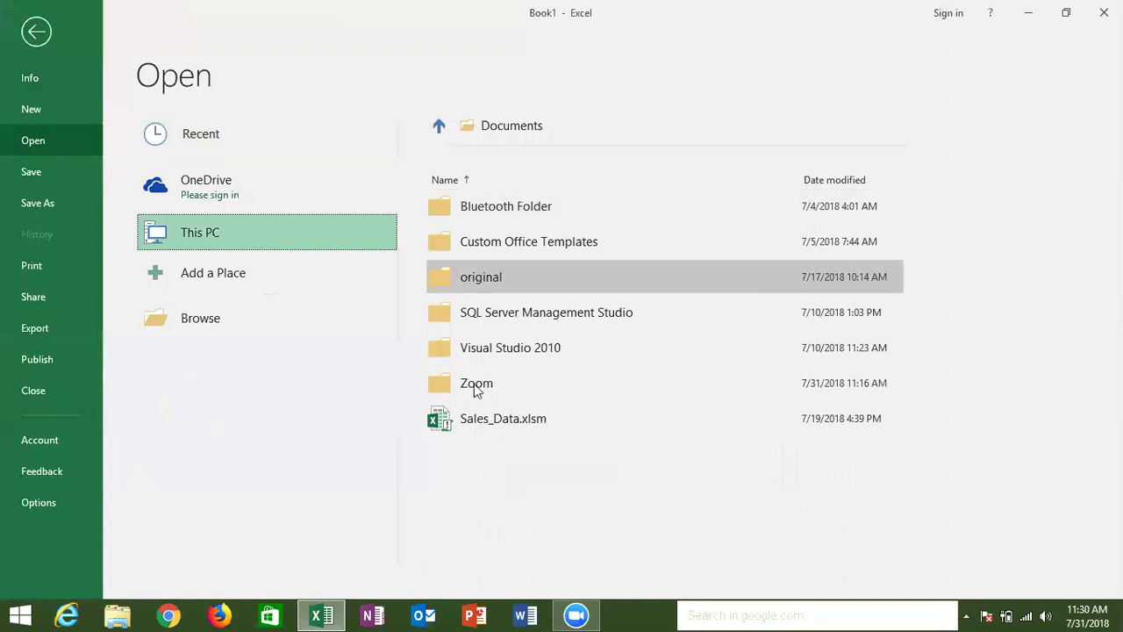
# Browse for a workbook to open, cancel the Open dialog, and show Save As locations
pyautogui.click(276, 290)
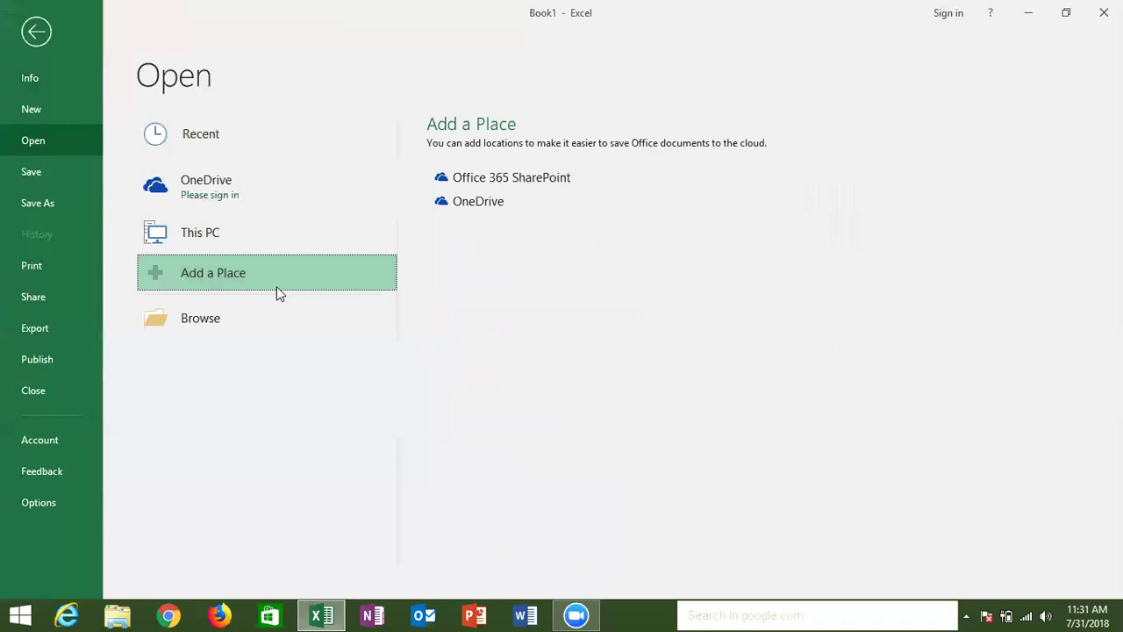
pyautogui.click(195, 327)
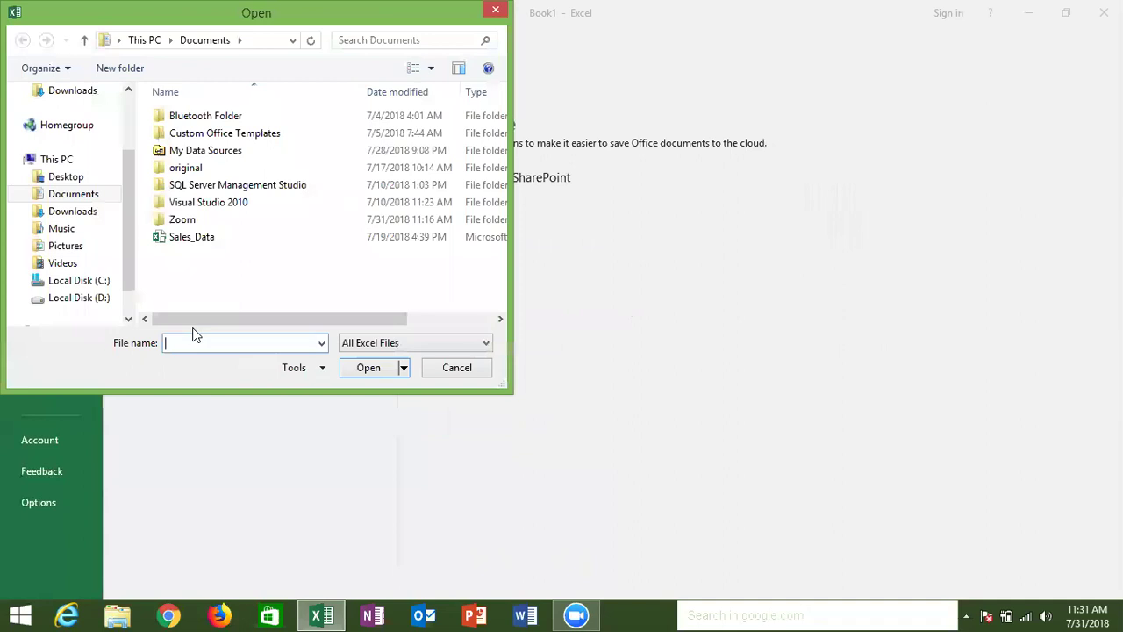
pyautogui.click(454, 372)
pyautogui.click(30, 173)
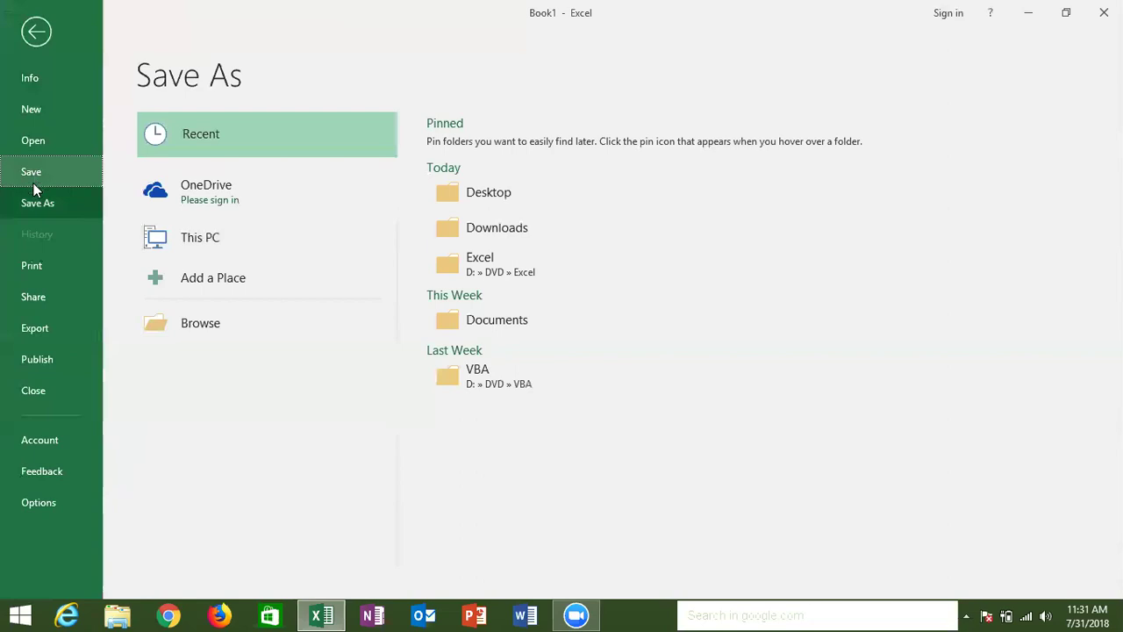
# Browse the backstage Print, Share, Export and Publish to Power BI pages, then open Excel Options
pyautogui.click(30, 265)
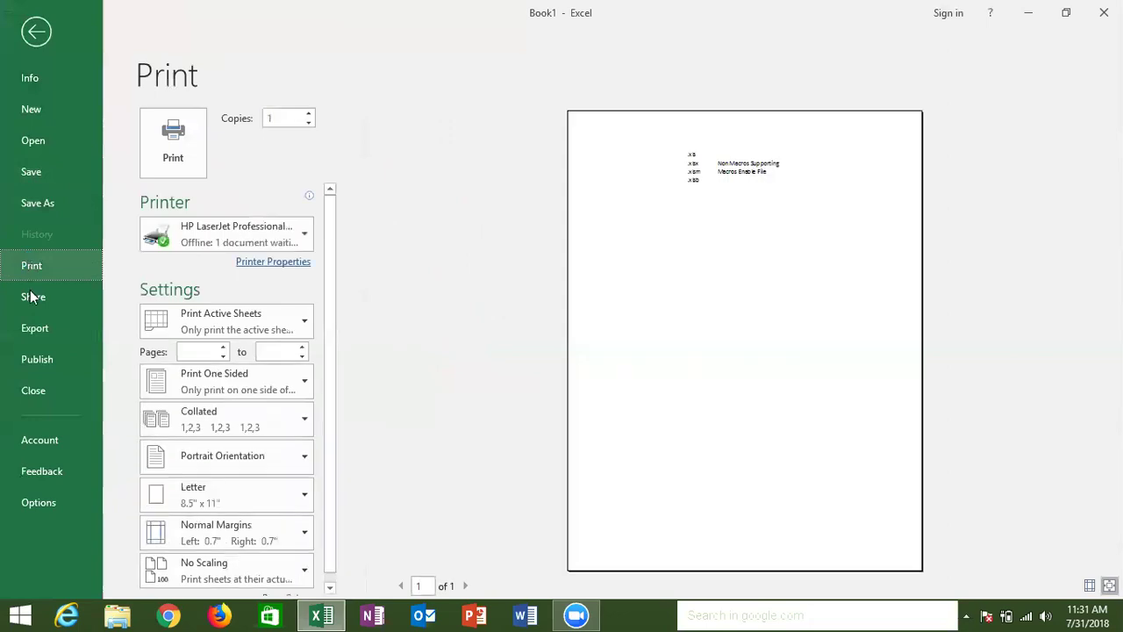
pyautogui.click(32, 298)
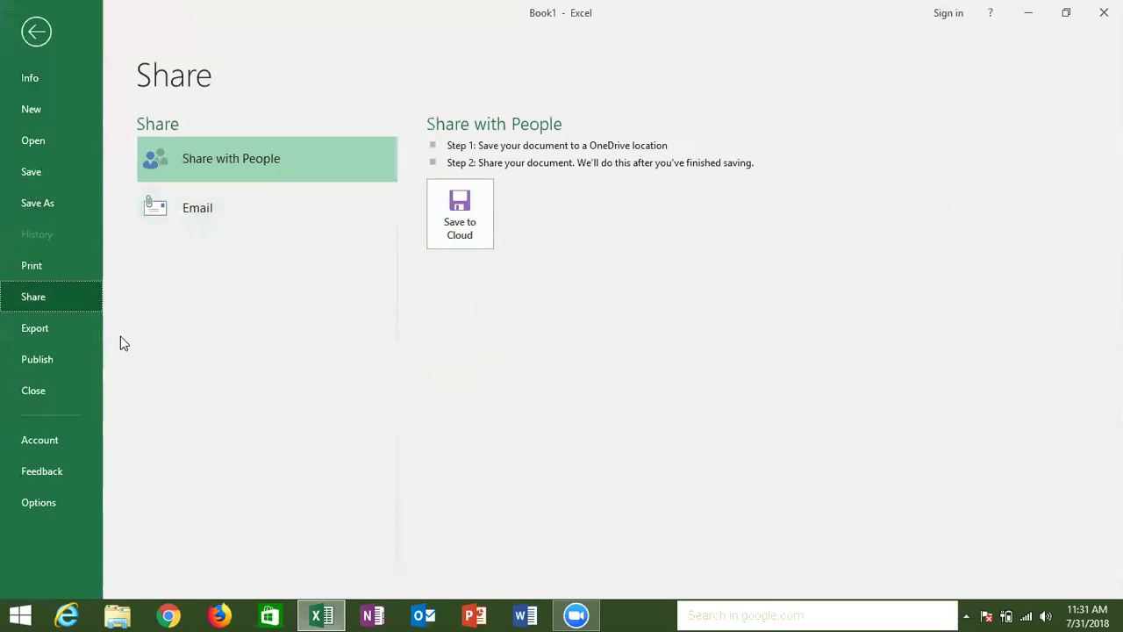
pyautogui.click(87, 327)
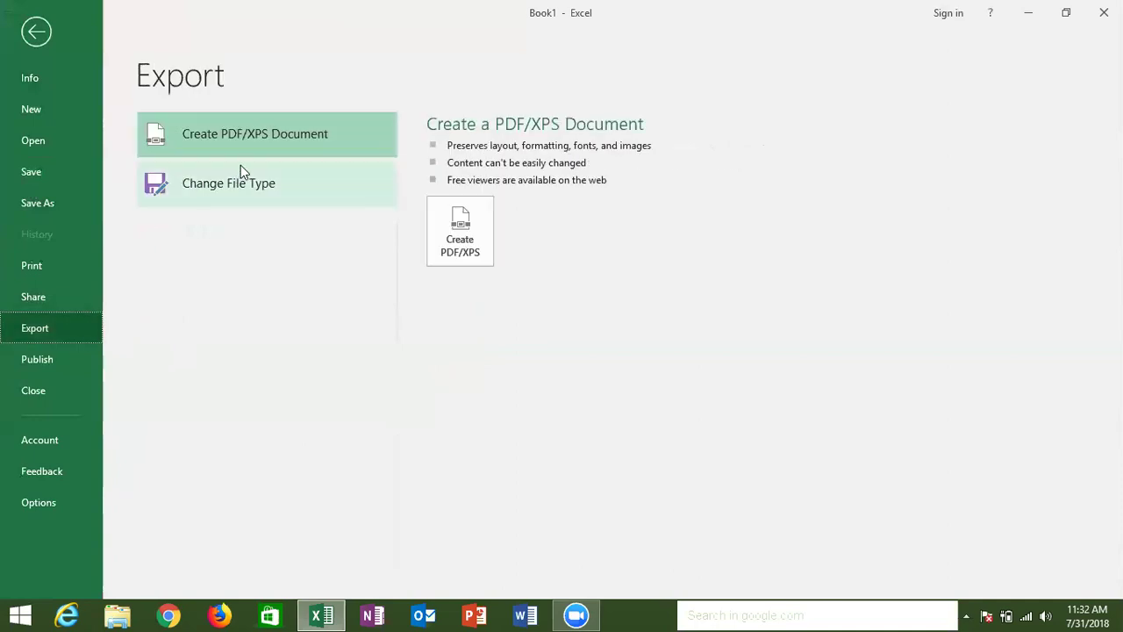
pyautogui.click(72, 363)
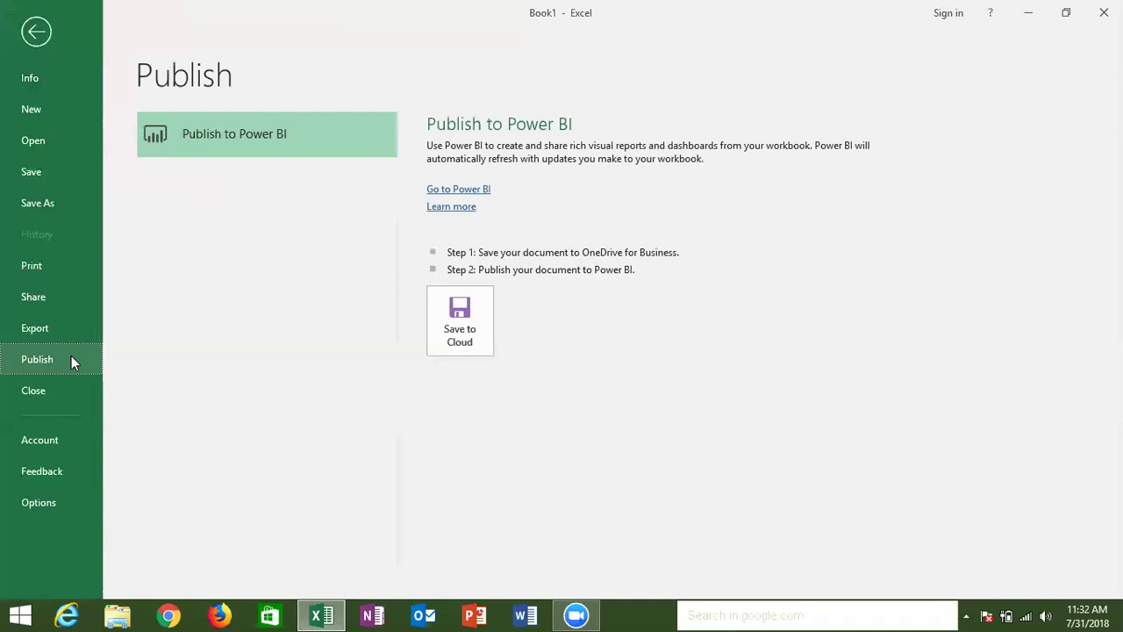
pyautogui.click(38, 503)
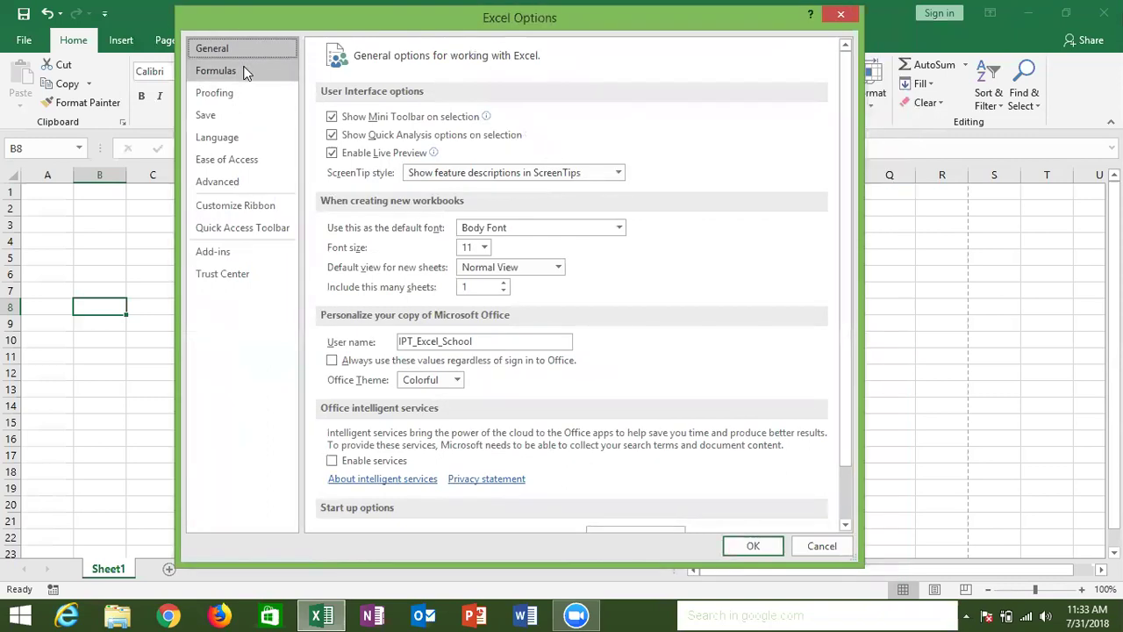
# Look at the ScreenTip style choices without changing them, and close Excel Options back to Sheet1
pyautogui.click(565, 174)
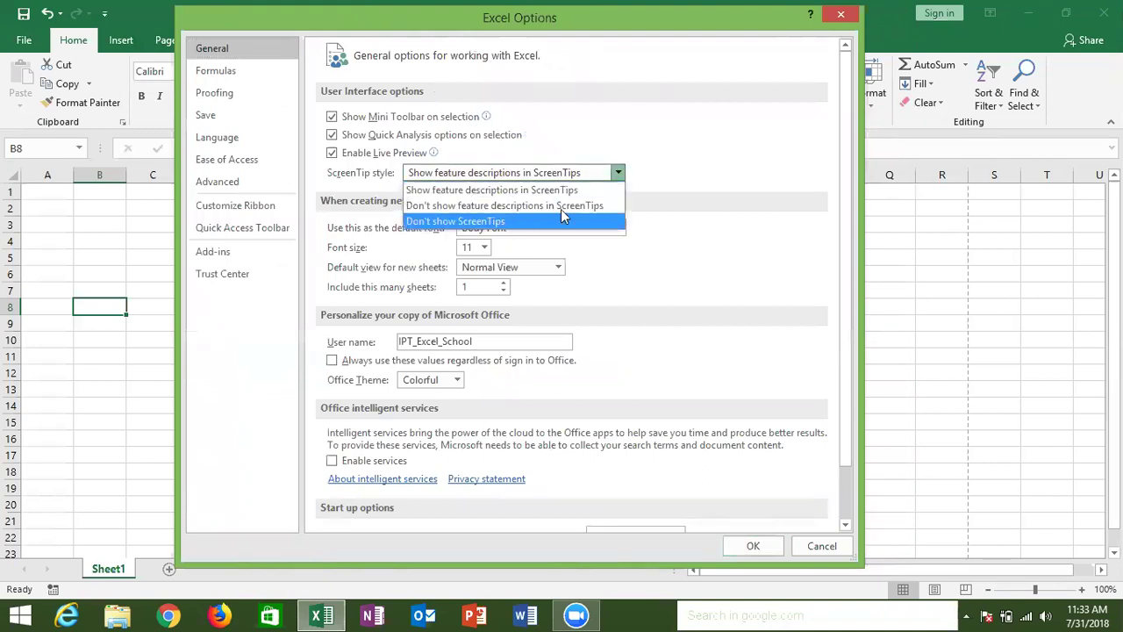
pyautogui.click(848, 28)
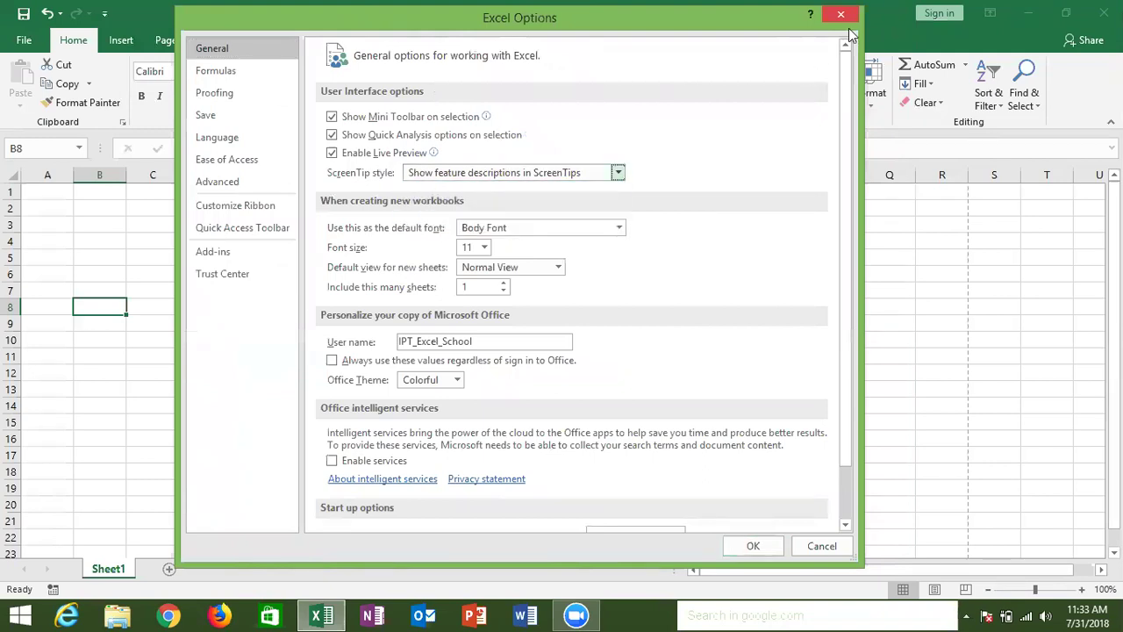
pyautogui.click(849, 29)
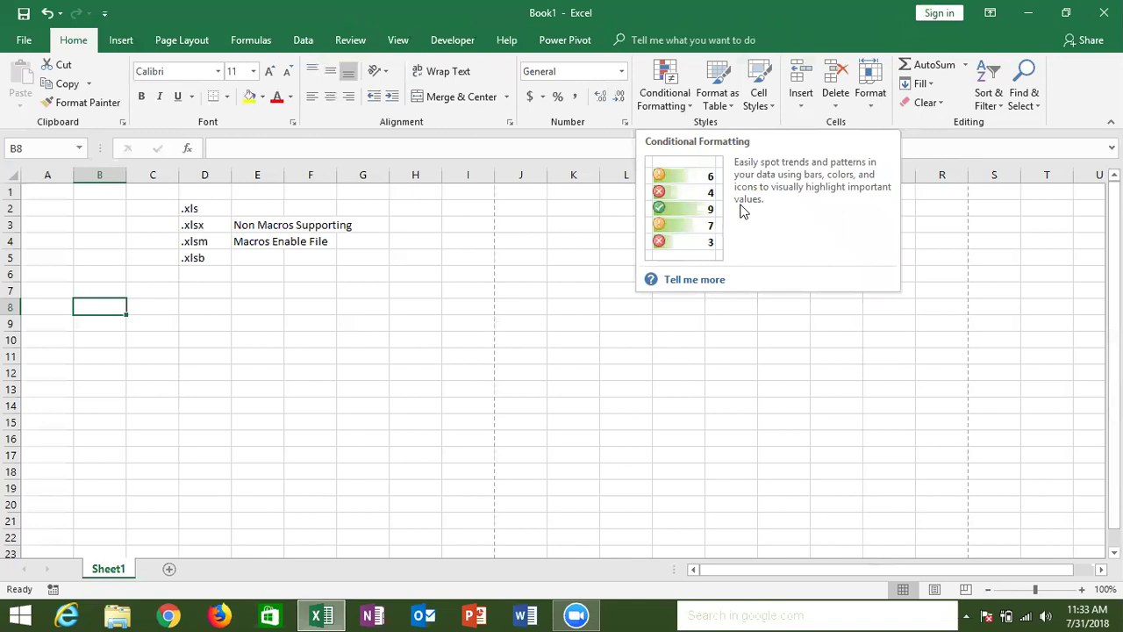
# Select cell F10 and reopen Excel Options from the File backstage
pyautogui.click(291, 339)
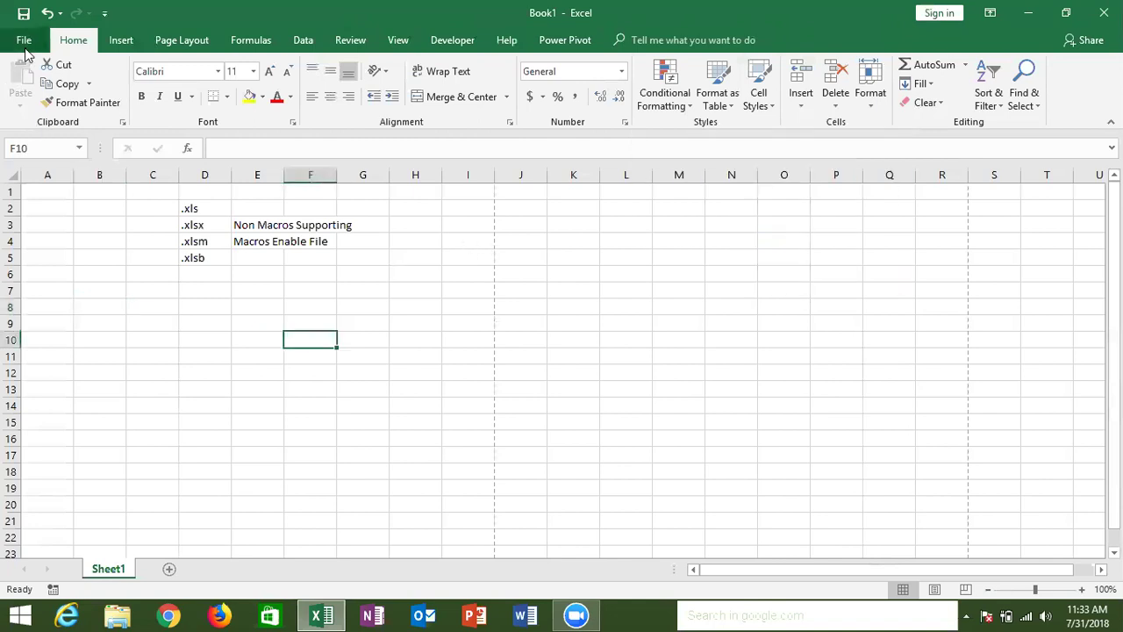
pyautogui.click(25, 42)
pyautogui.click(60, 497)
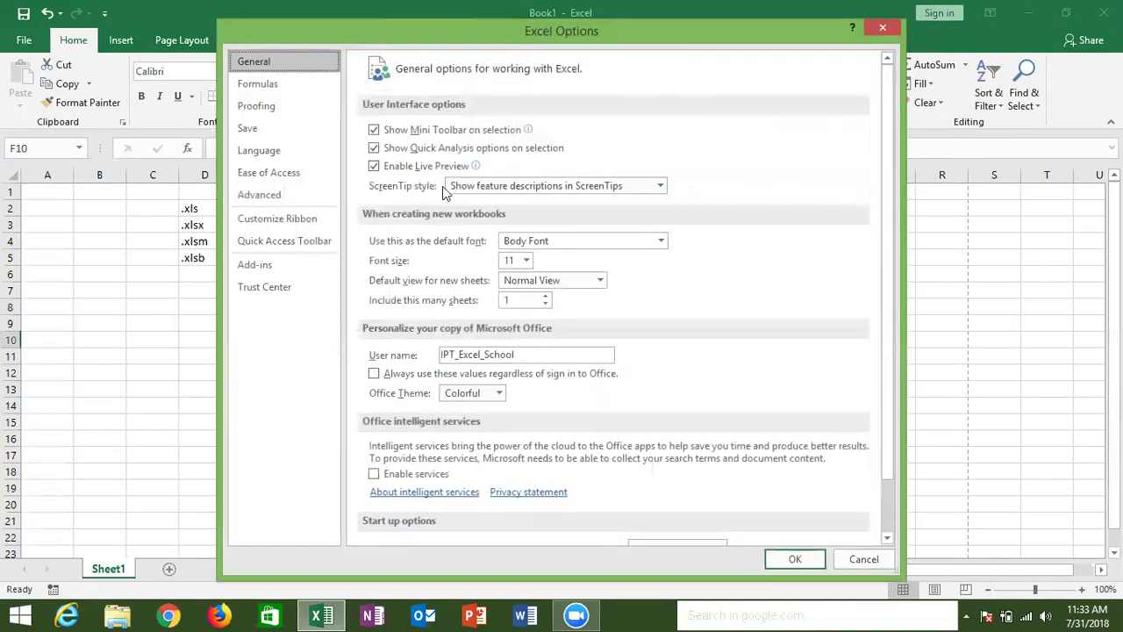
# Drag Excel Options right to uncover columns E–F, then browse the default font list
pyautogui.click(466, 186)
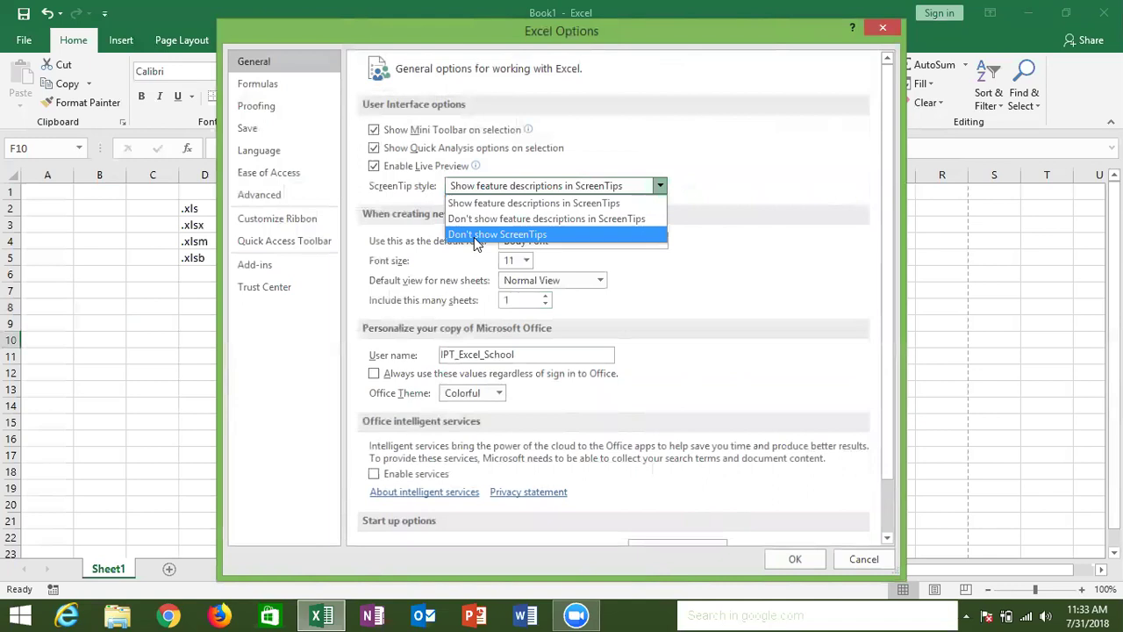
pyautogui.click(379, 237)
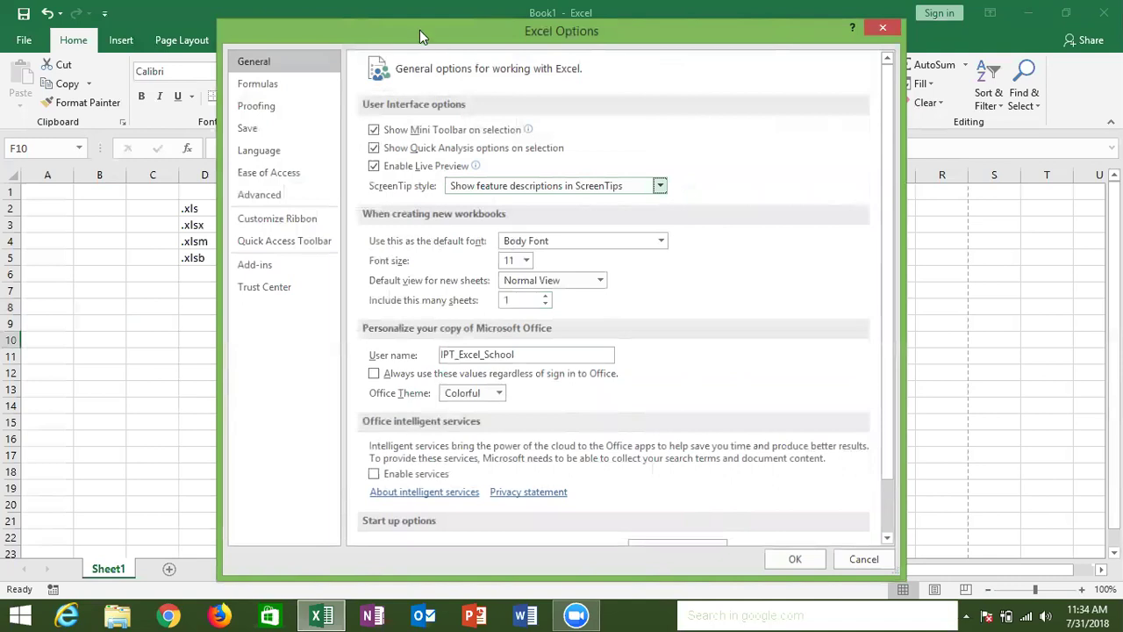
pyautogui.moveTo(420, 29); pyautogui.dragTo(549, 33)
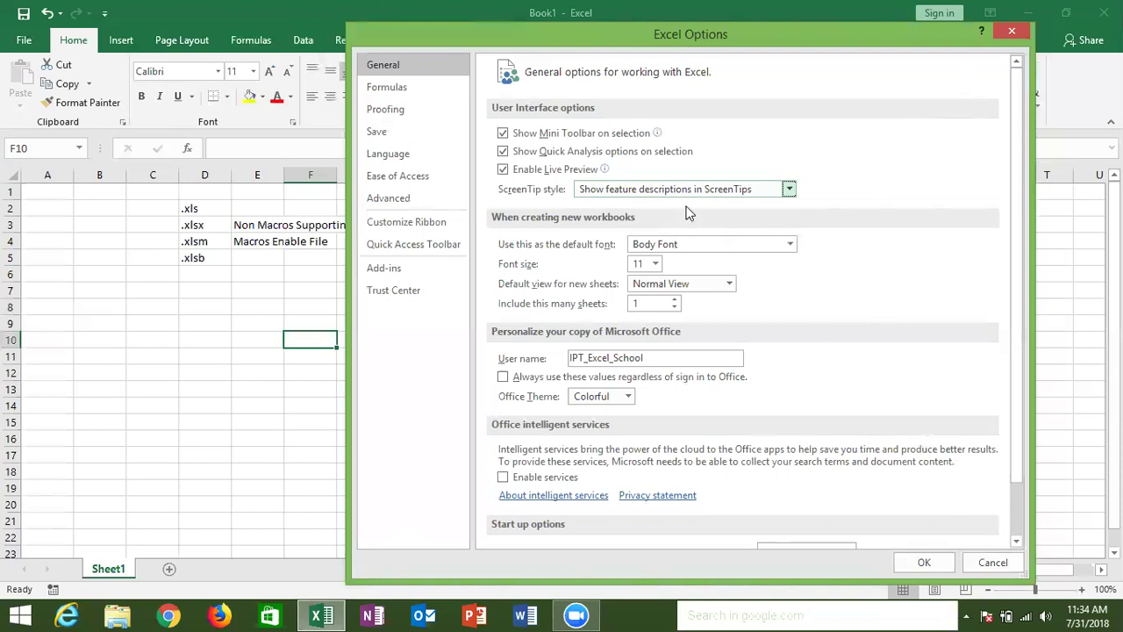
pyautogui.click(790, 246)
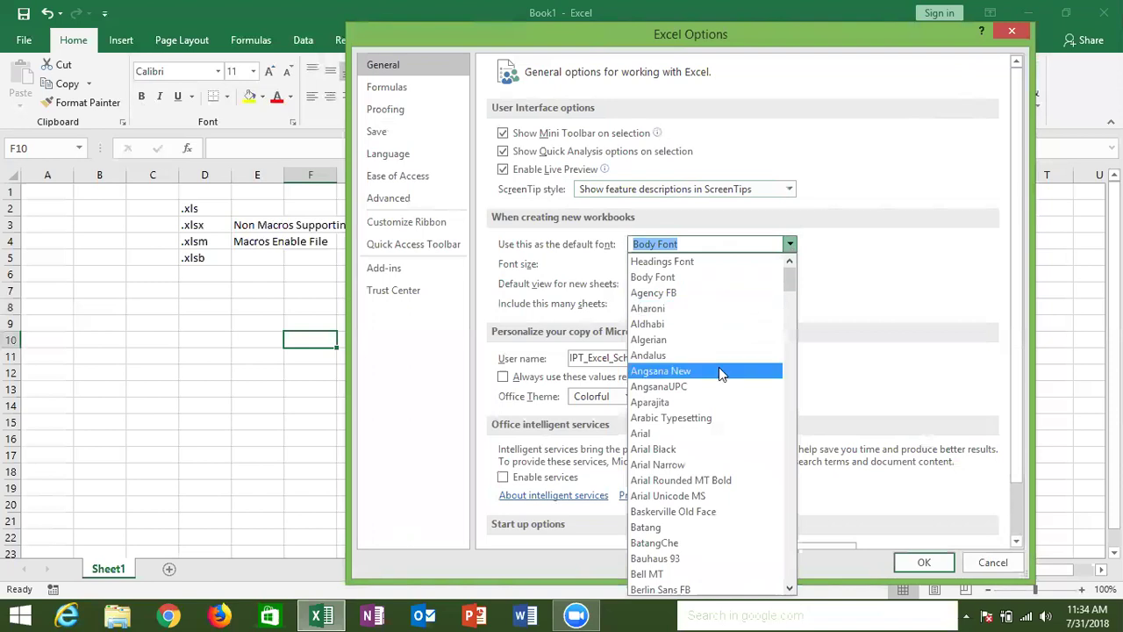
pyautogui.click(732, 244)
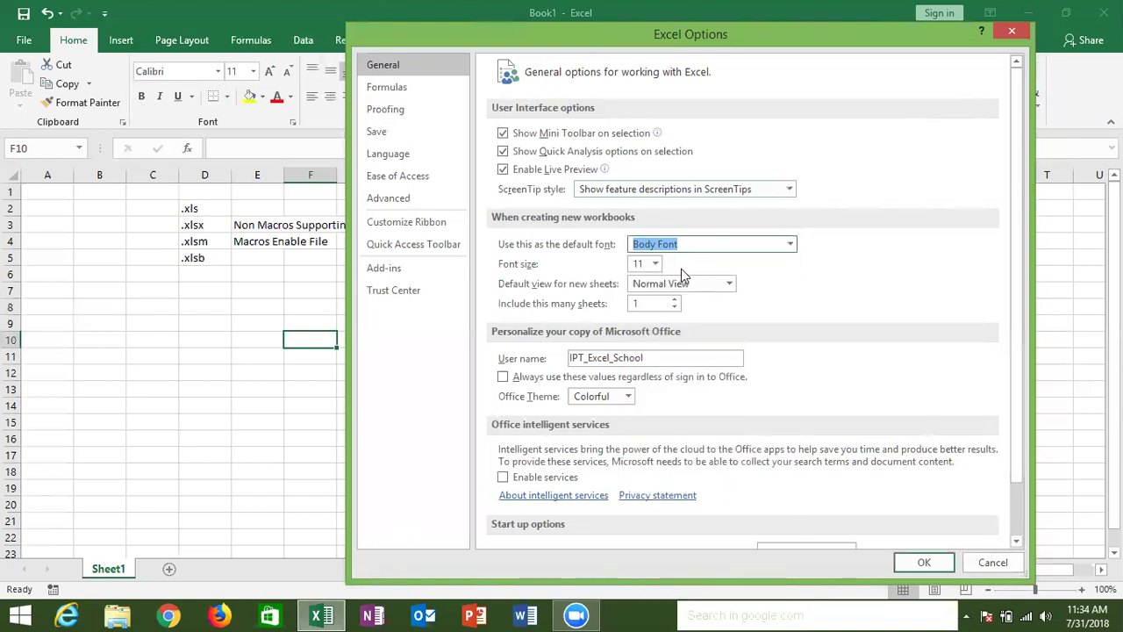
pyautogui.click(646, 304)
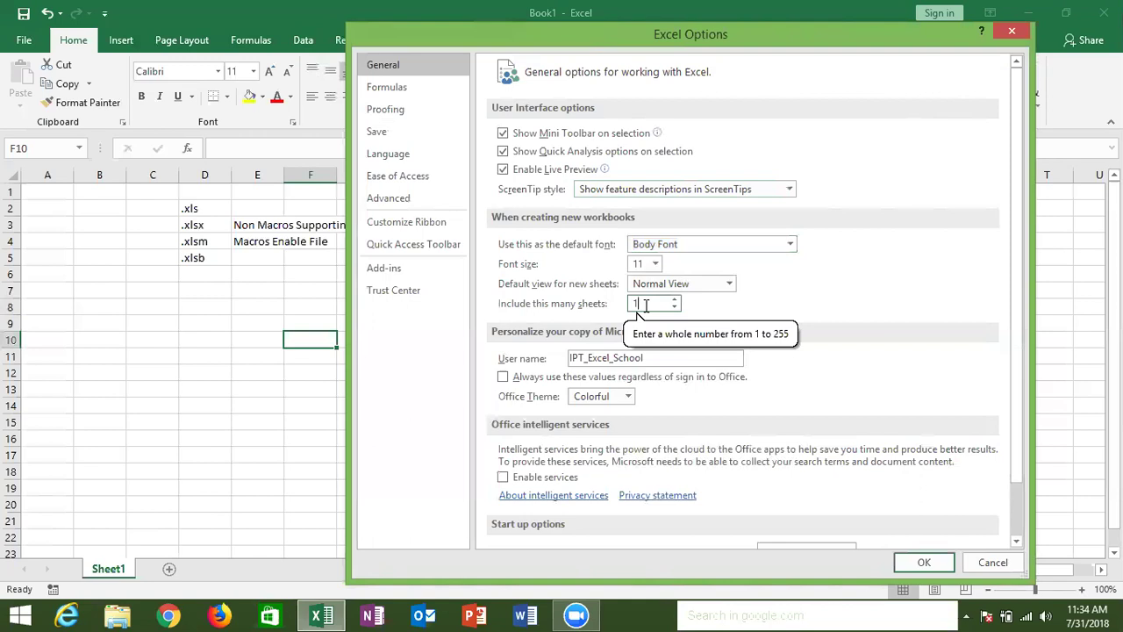
pyautogui.moveTo(650, 358); pyautogui.dragTo(564, 357)
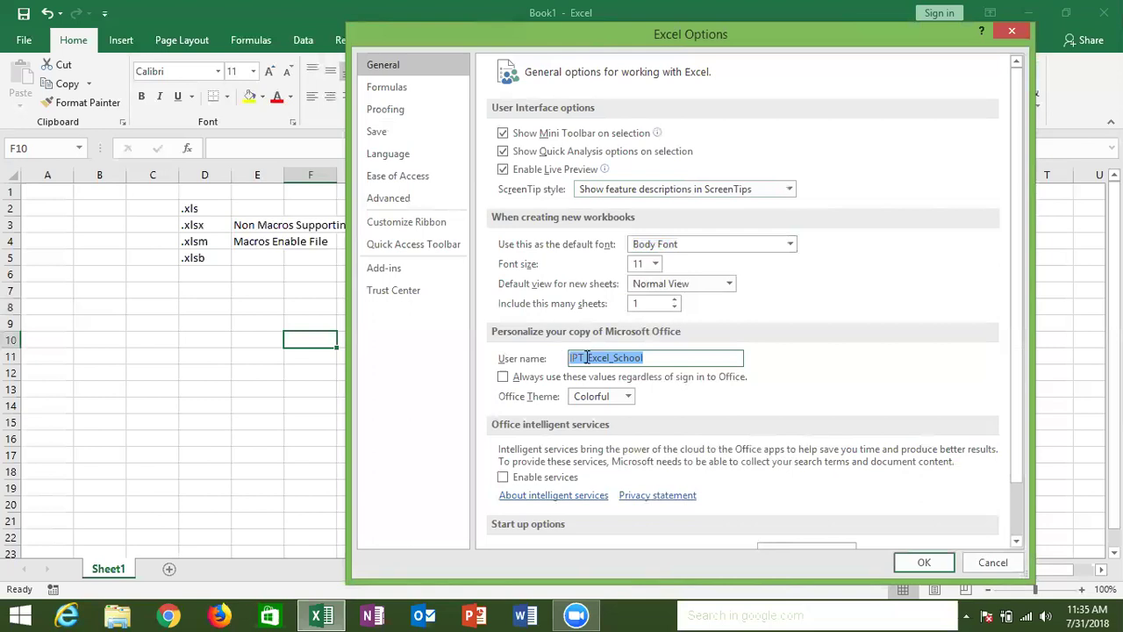
pyautogui.doubleClick(619, 358)
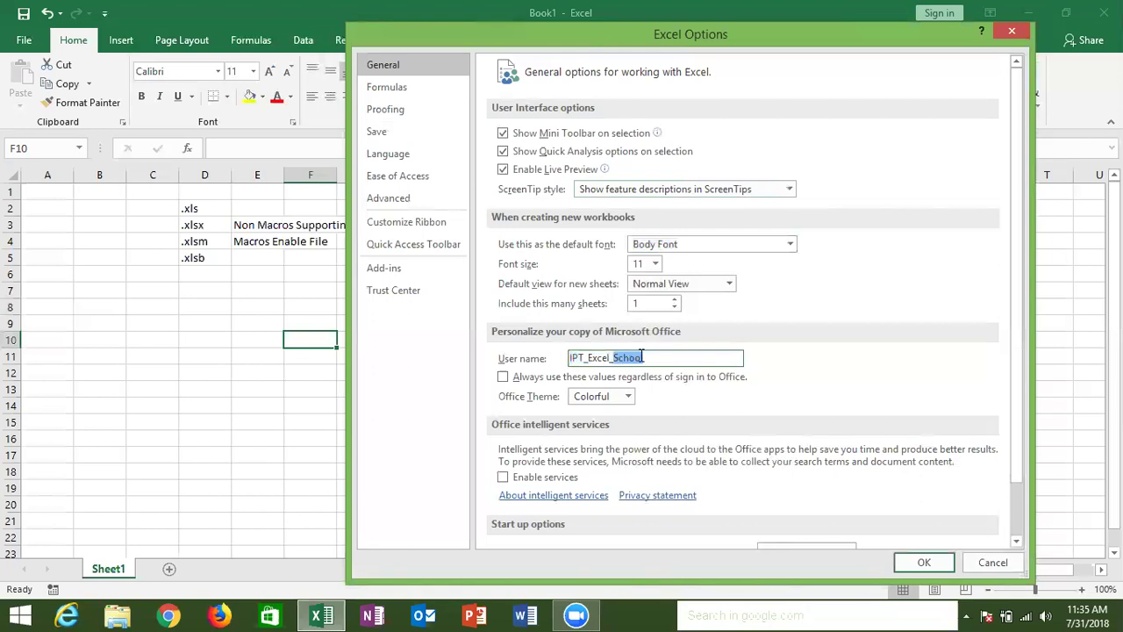
pyautogui.moveTo(645, 358); pyautogui.dragTo(572, 354)
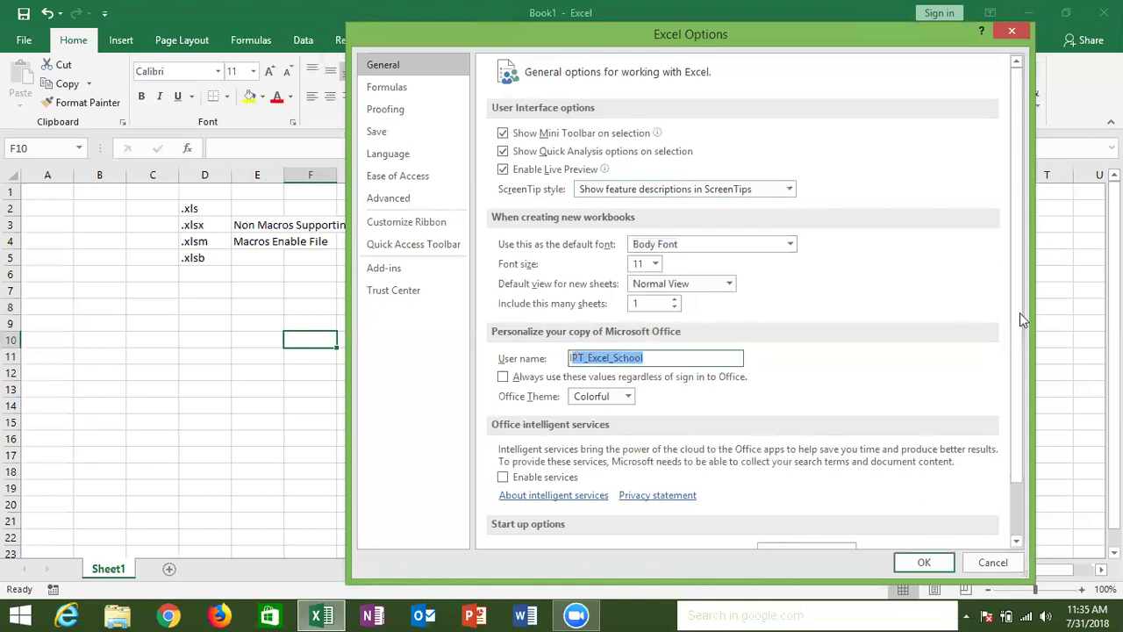
pyautogui.scroll(-1, 1018, 390)
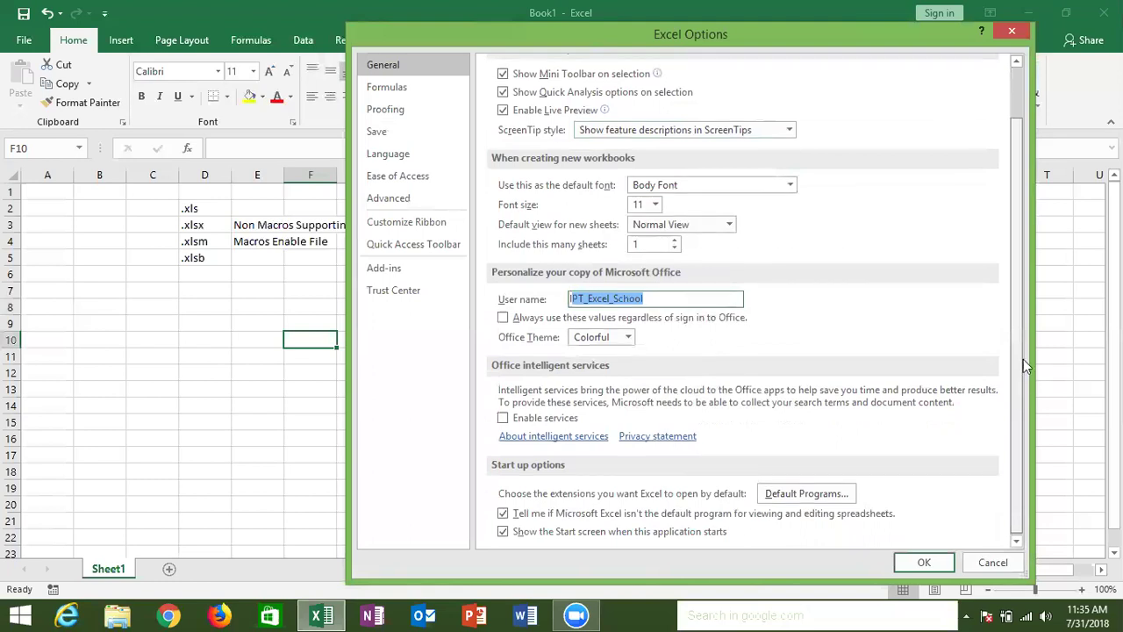
pyautogui.click(730, 299)
pyautogui.moveTo(652, 301); pyautogui.dragTo(569, 301)
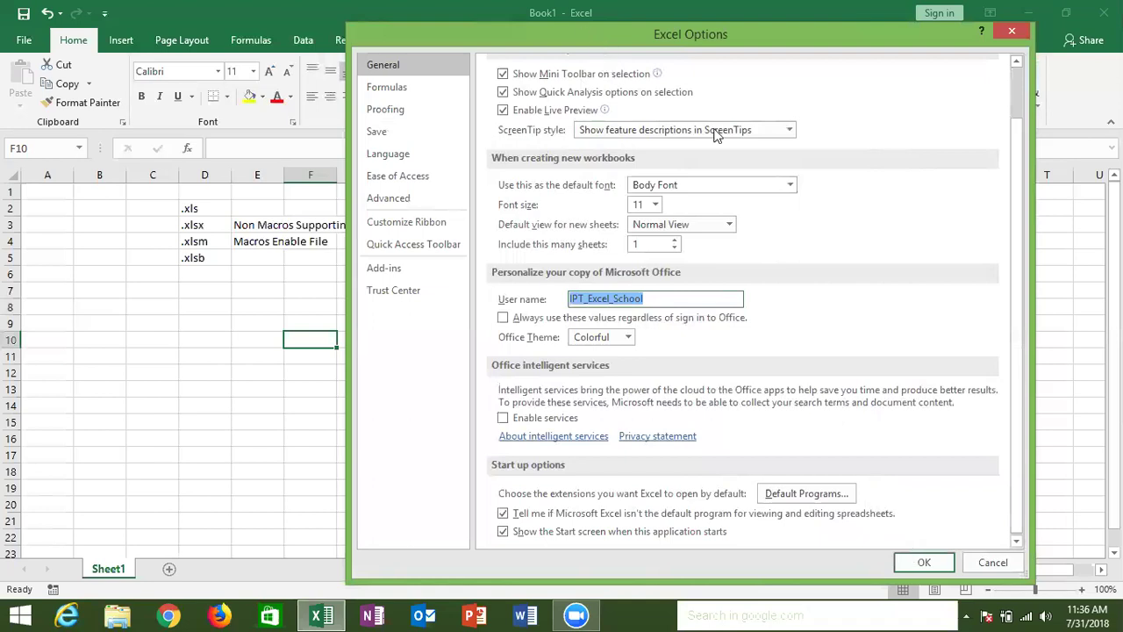
# Turn on R1C1 reference style on the Formulas page and apply it with OK
pyautogui.click(406, 94)
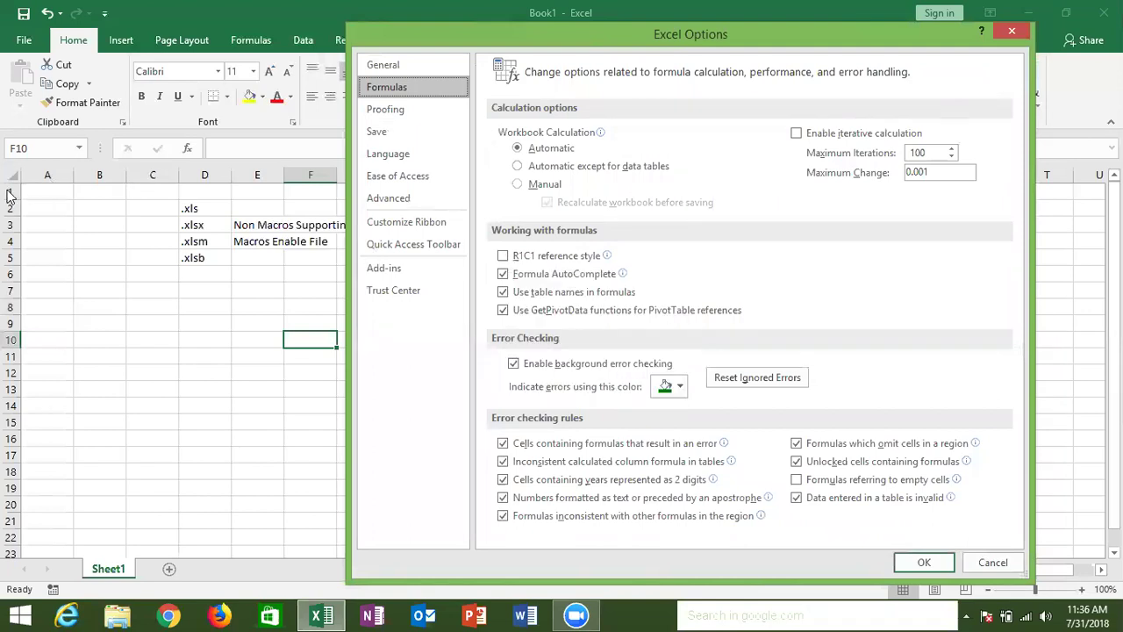
pyautogui.click(503, 256)
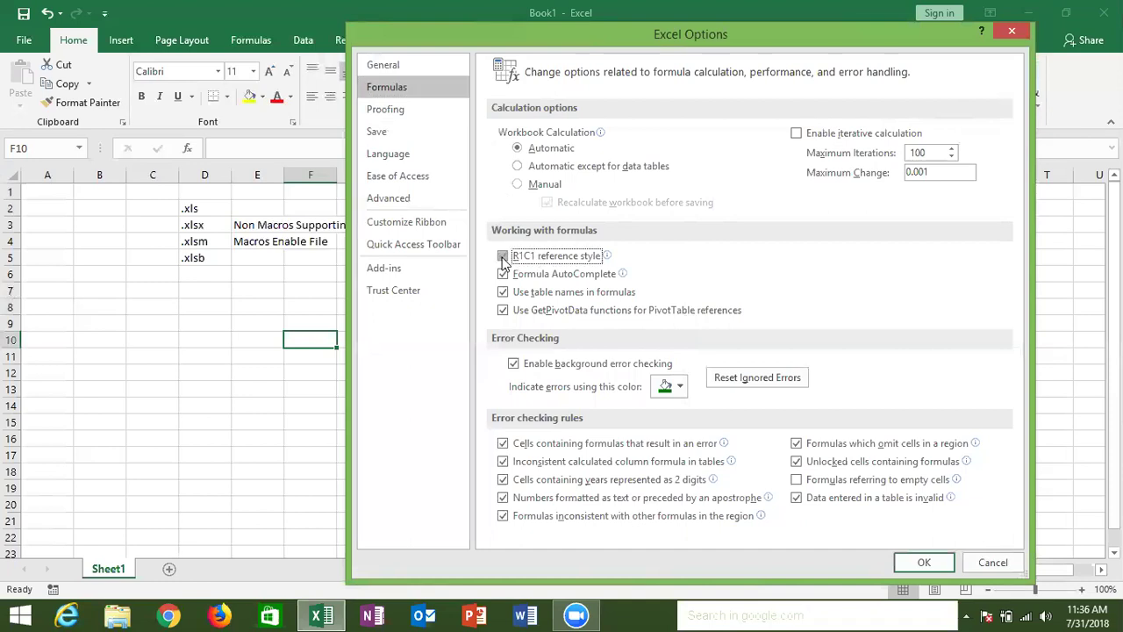
pyautogui.click(921, 563)
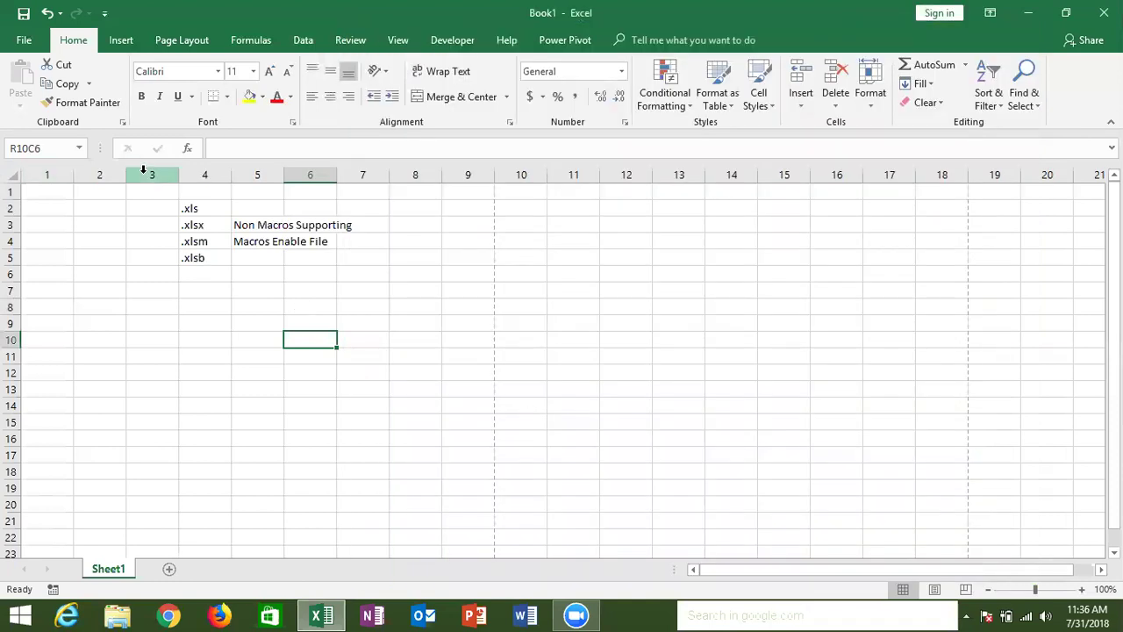
pyautogui.click(46, 192)
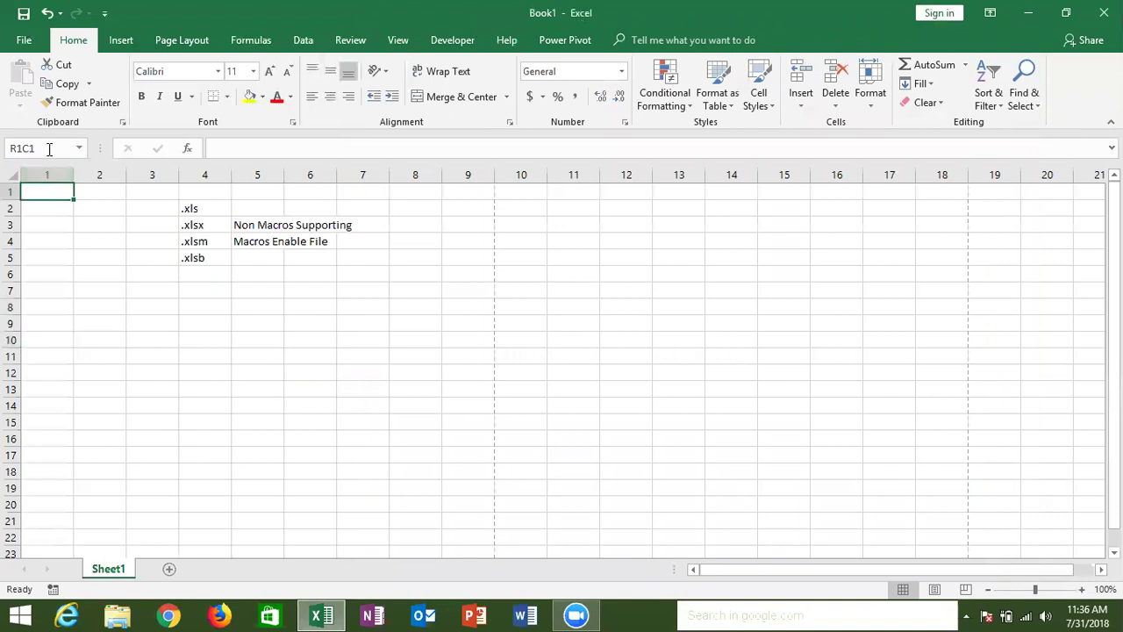
pyautogui.click(50, 151)
pyautogui.click(85, 223)
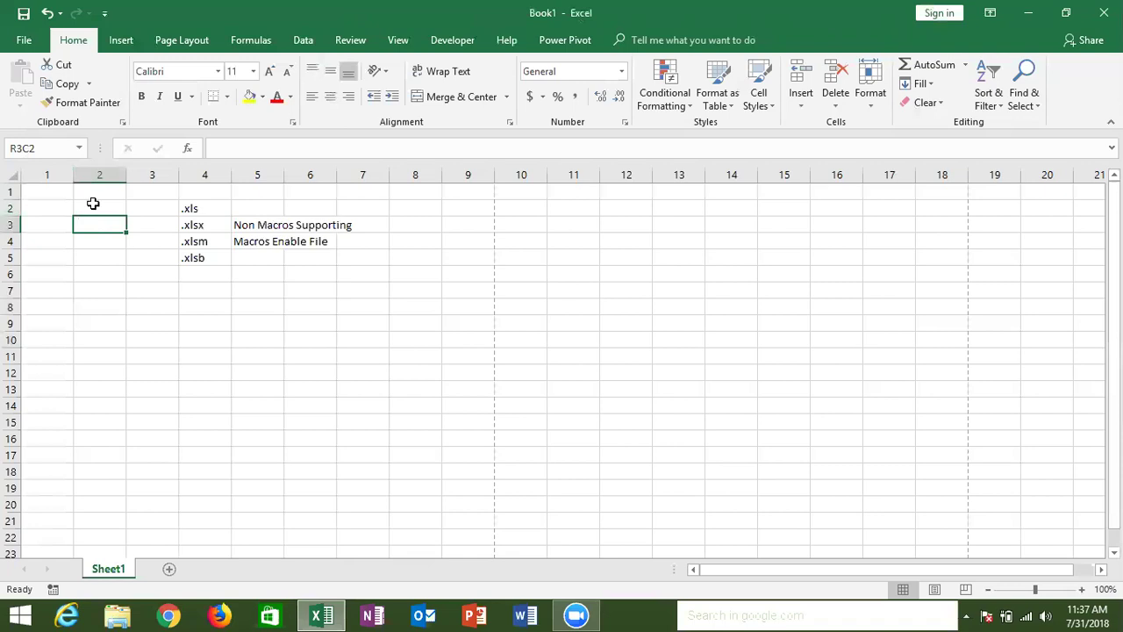
pyautogui.write('=')
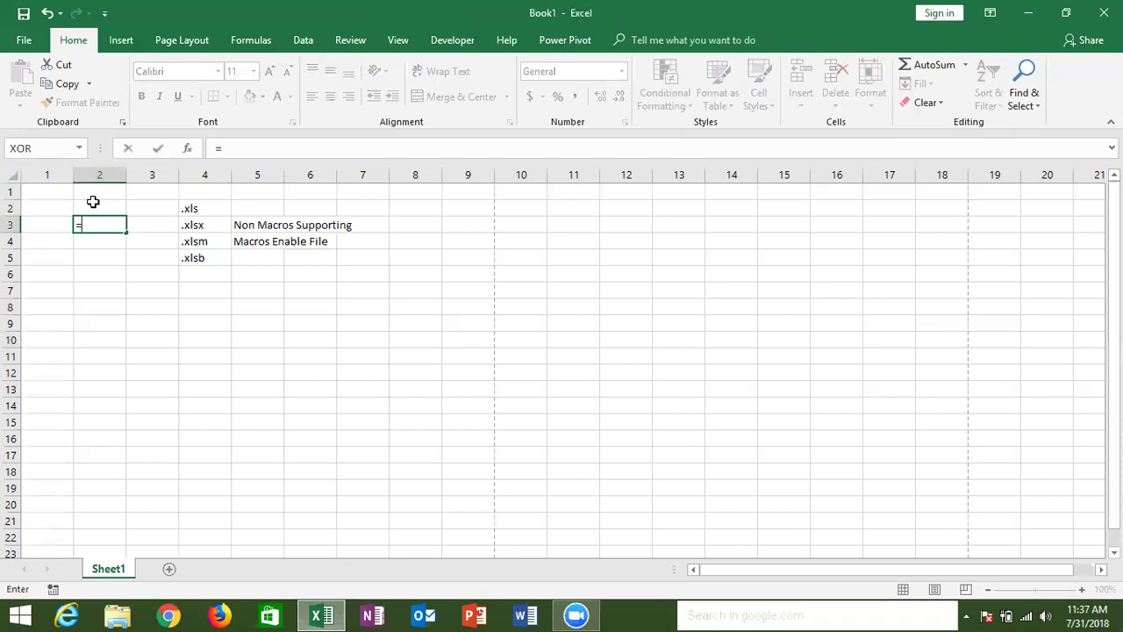
pyautogui.click(59, 206)
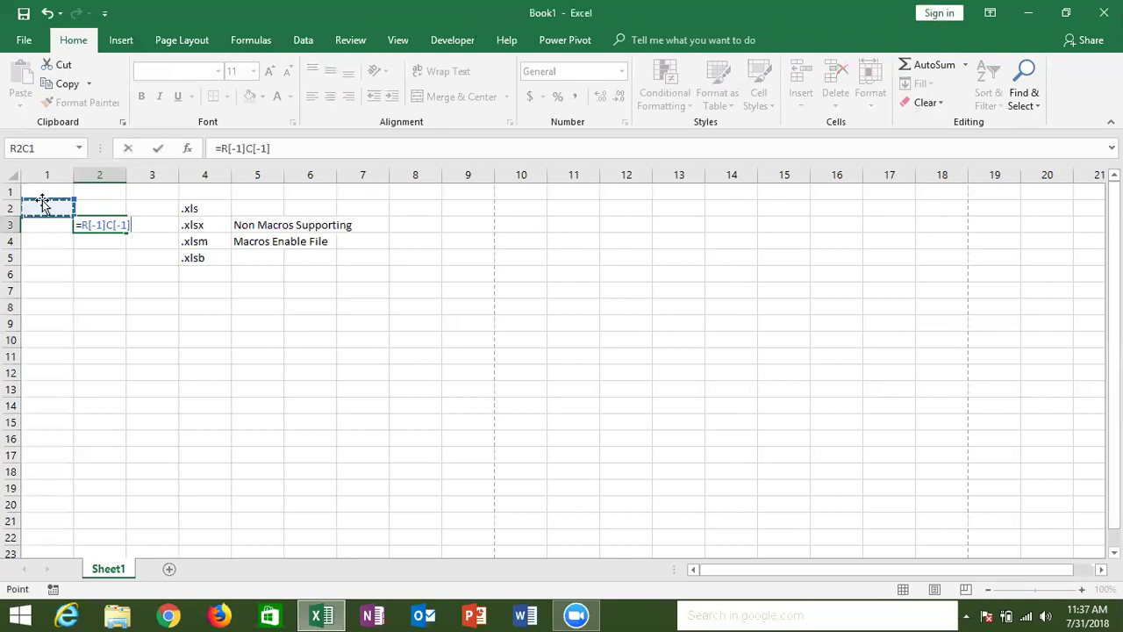
pyautogui.click(103, 268)
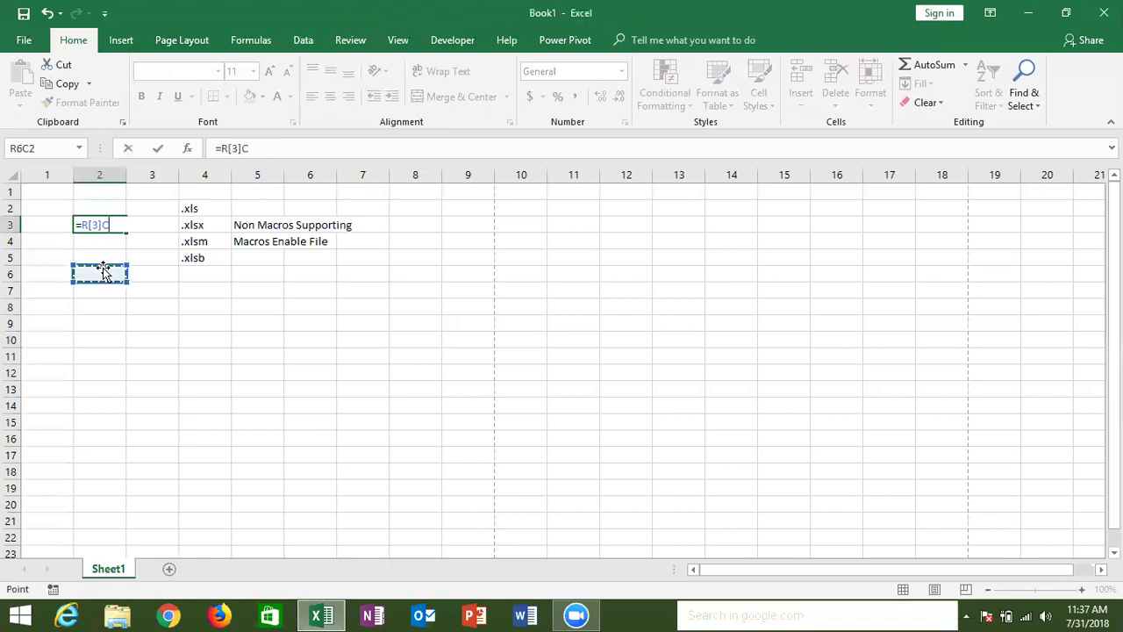
pyautogui.click(158, 289)
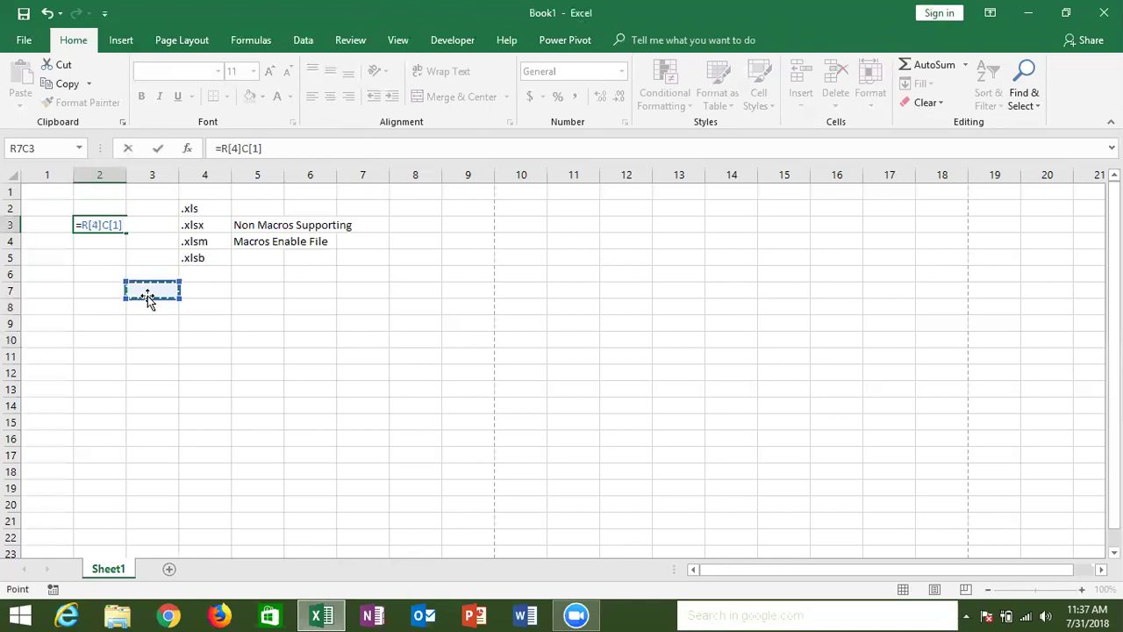
pyautogui.press('Return')
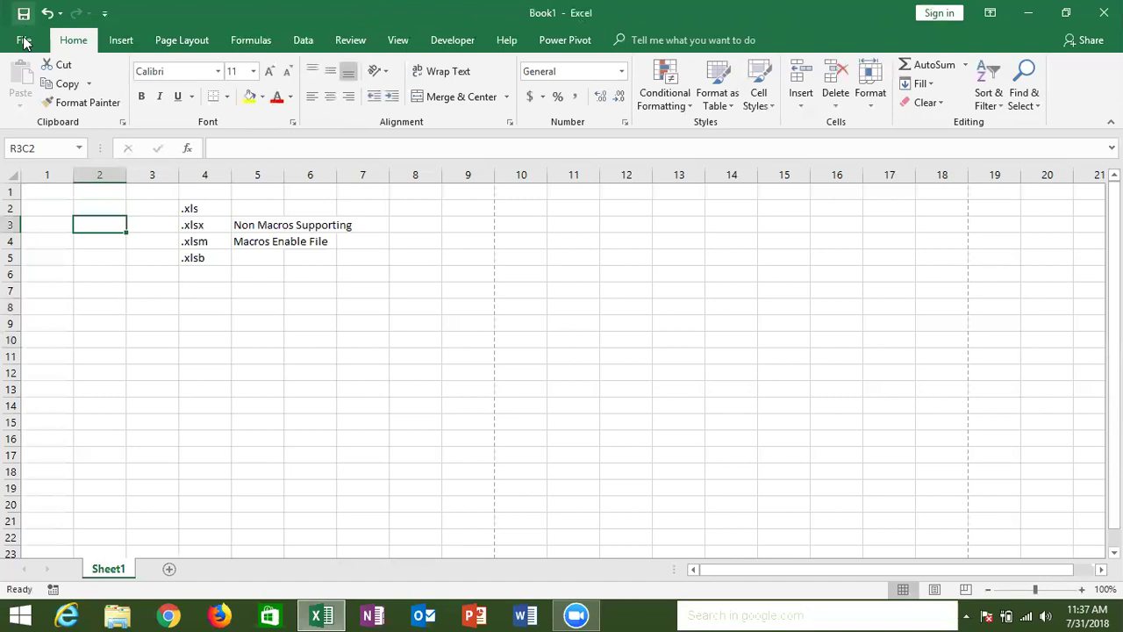
# Turn off R1C1 reference style in Formulas options to restore lettered columns, then select D9
pyautogui.click(26, 41)
pyautogui.click(64, 506)
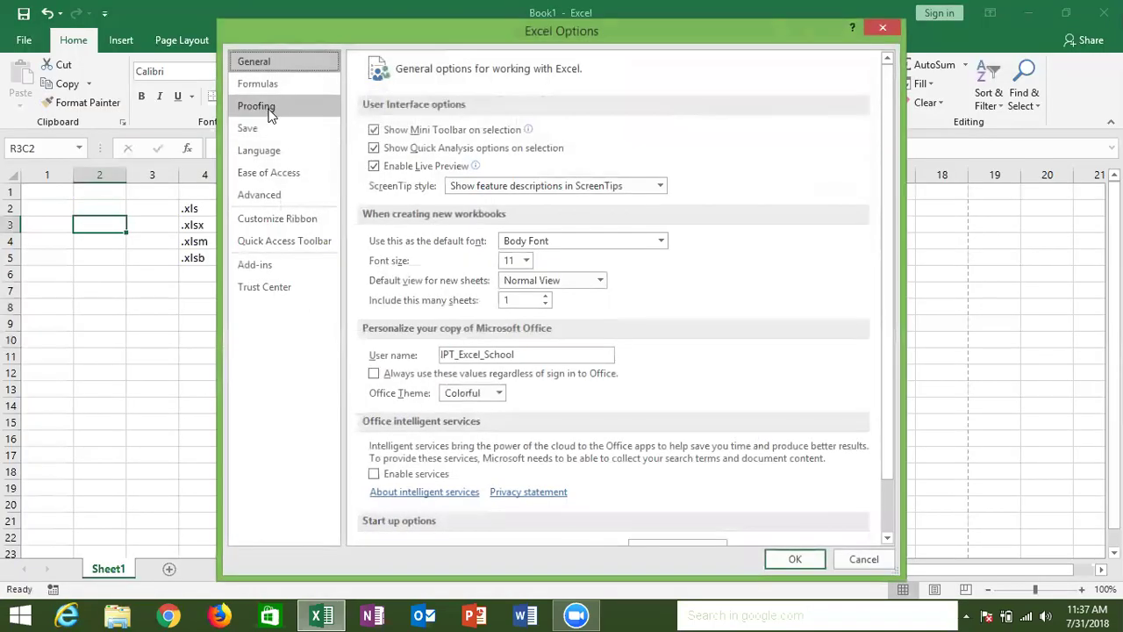
pyautogui.click(261, 84)
pyautogui.click(376, 253)
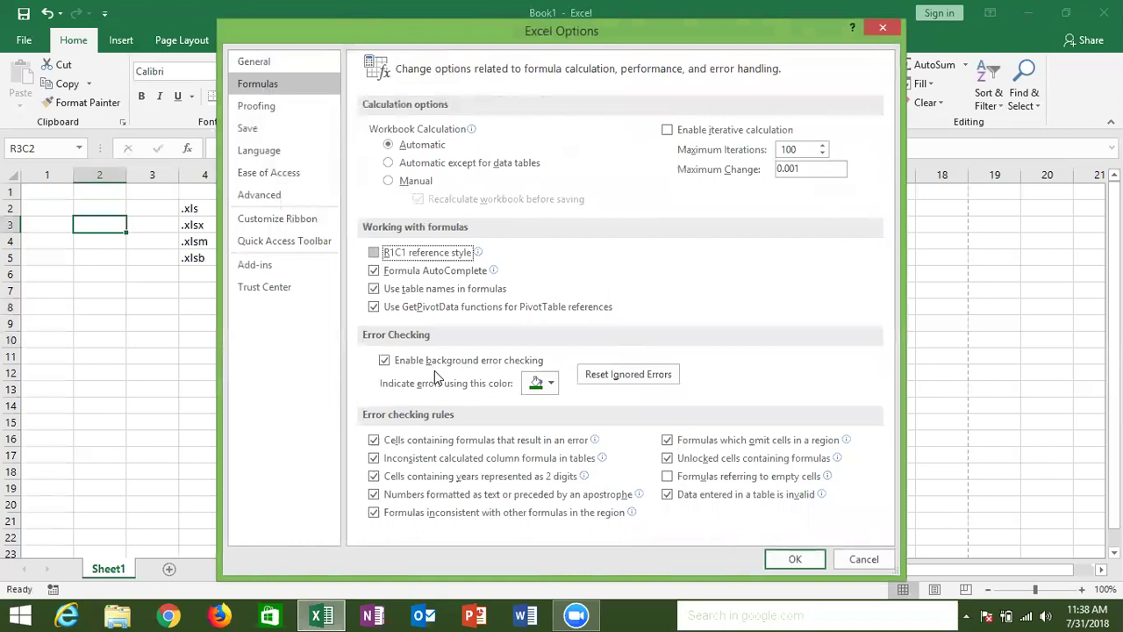
pyautogui.click(793, 559)
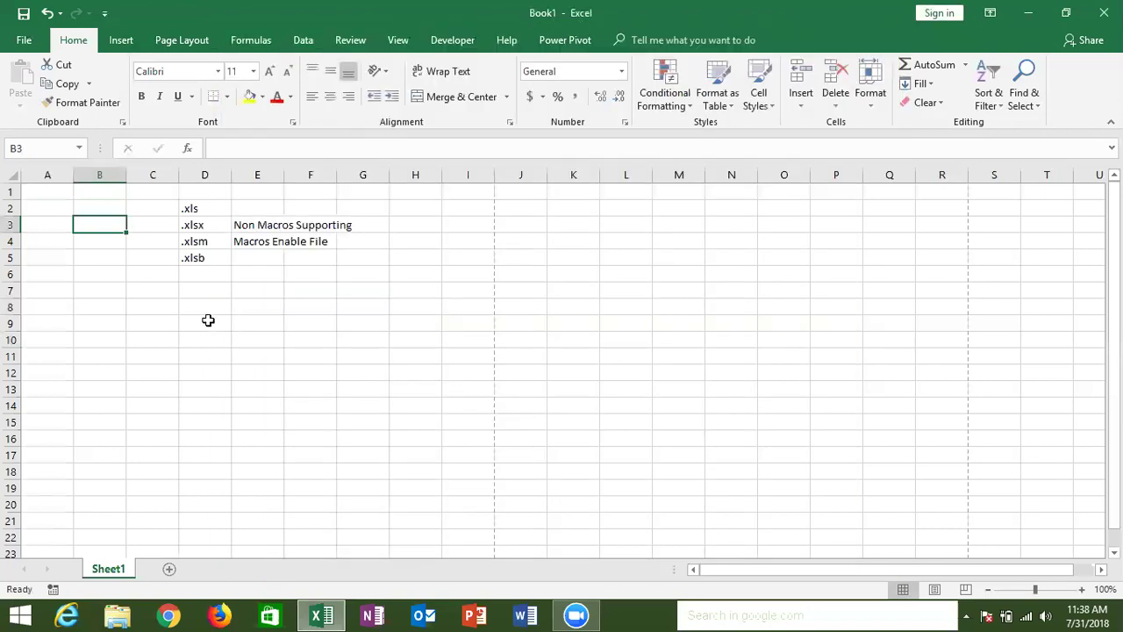
pyautogui.click(208, 321)
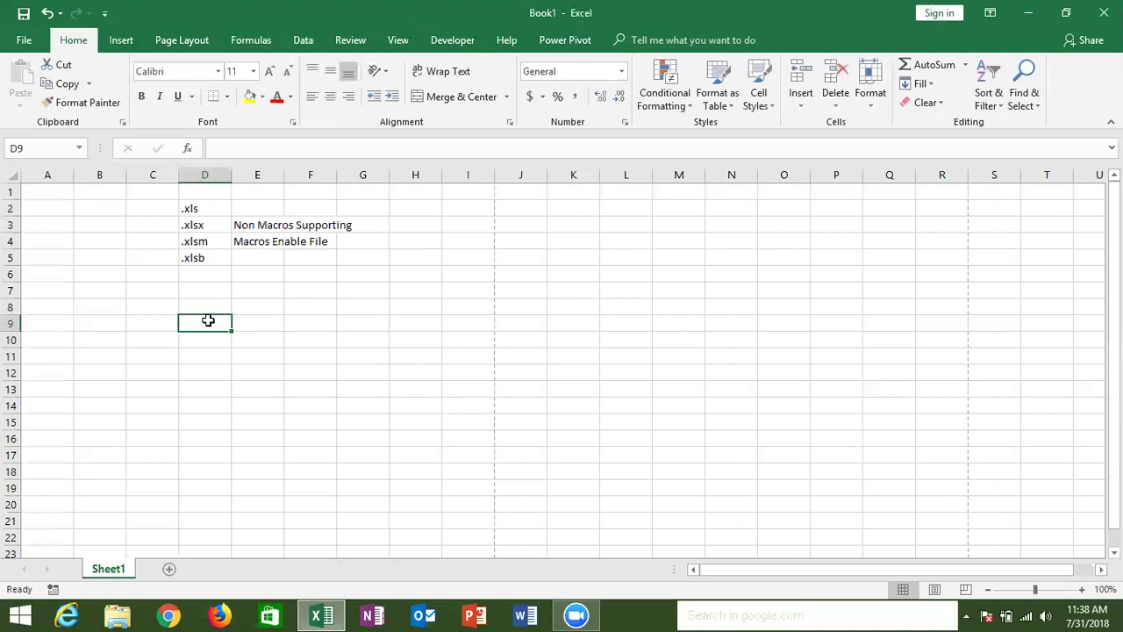
# Enter '13564 in D9 as text and inspect its number-stored-as-text warning choices
pyautogui.write("'13564")
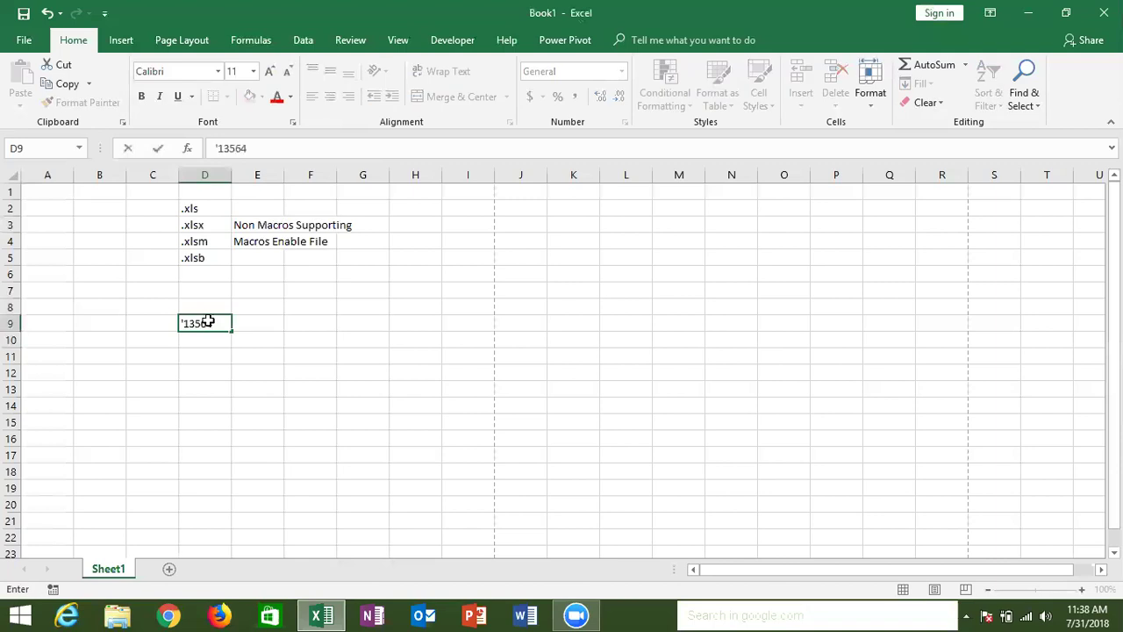
pyautogui.press('Return')
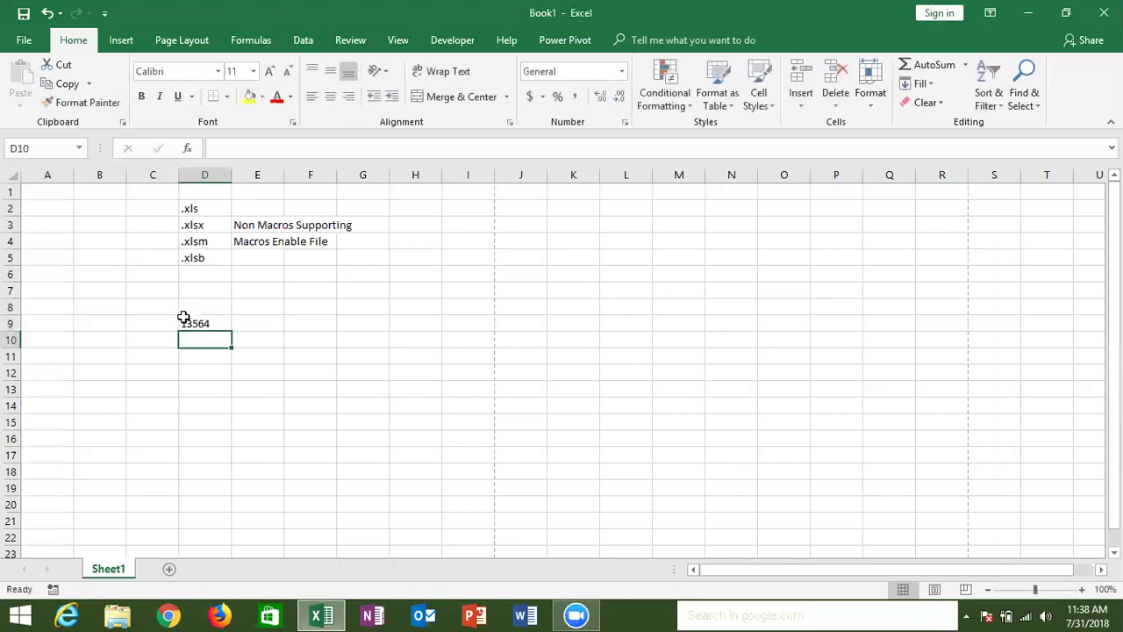
pyautogui.click(183, 319)
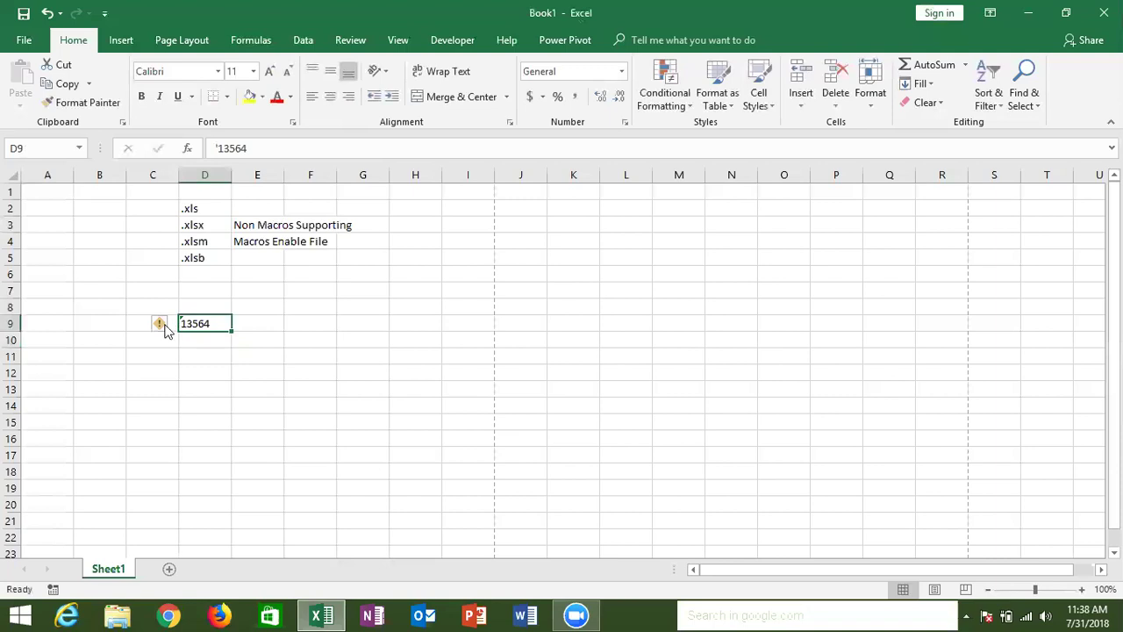
pyautogui.click(163, 324)
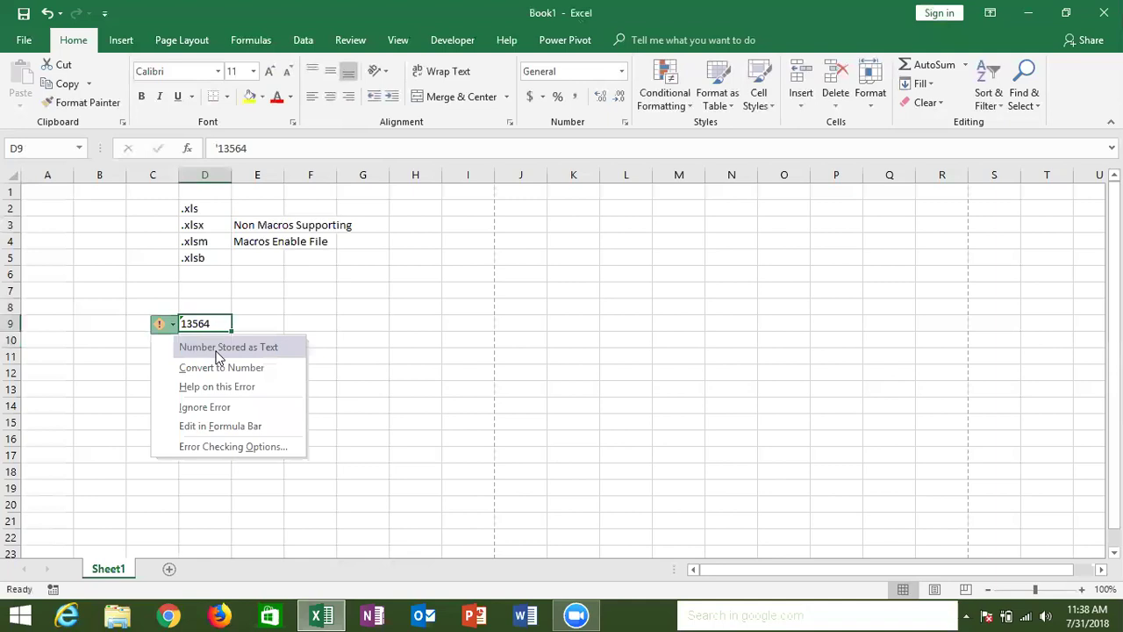
pyautogui.click(303, 322)
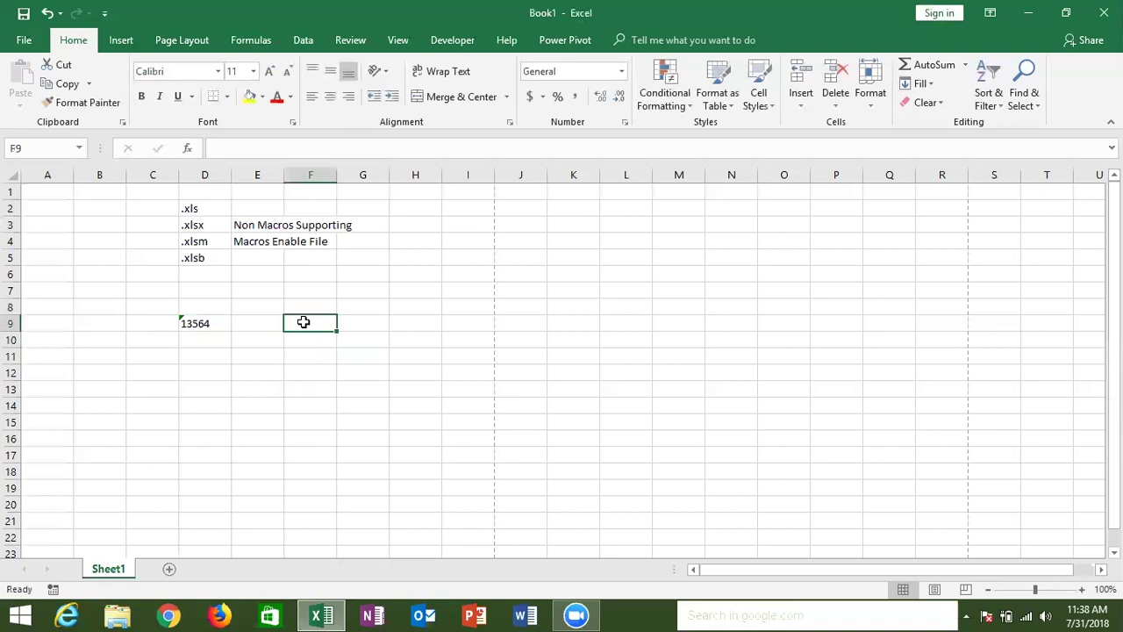
# Ignore D9's number-stored-as-text error, then select E13 and open the File Info page
pyautogui.click(201, 324)
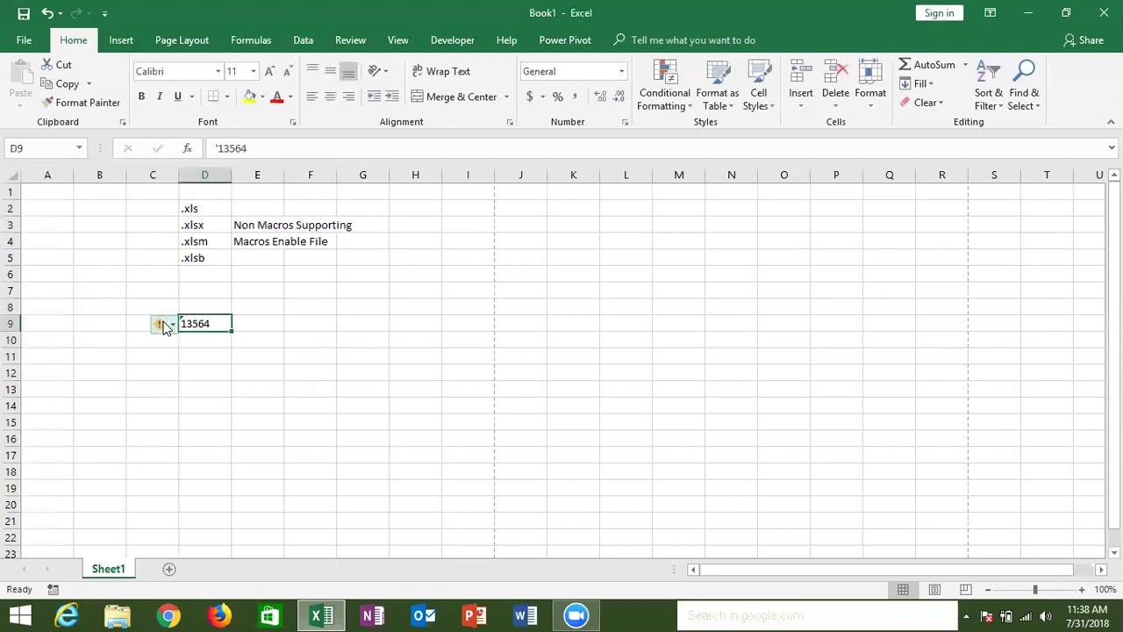
pyautogui.click(164, 326)
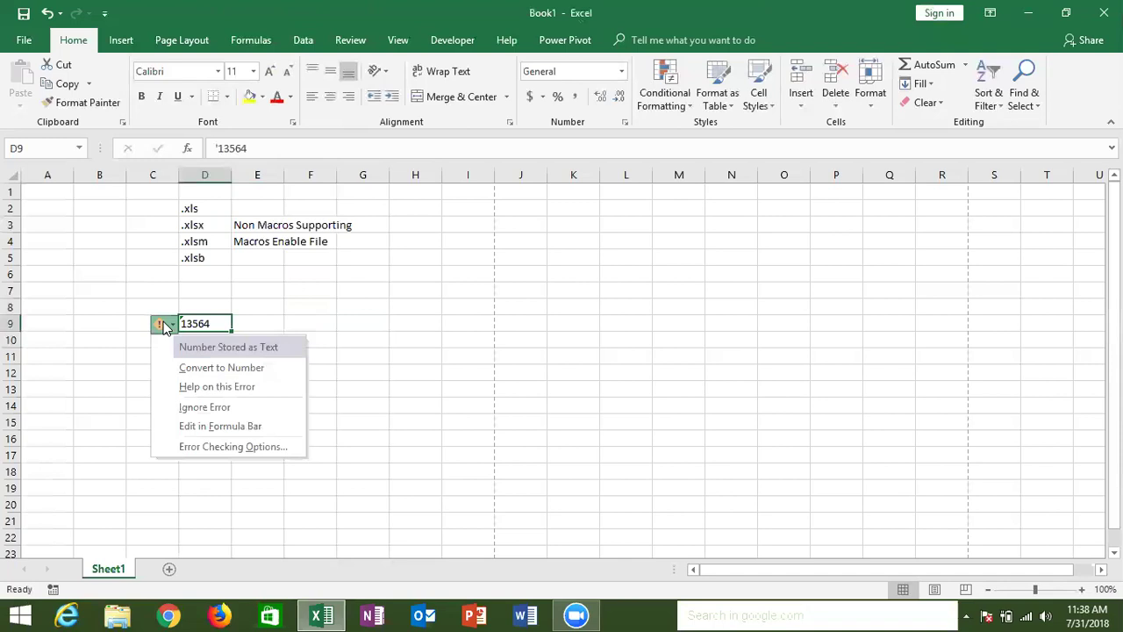
pyautogui.click(181, 409)
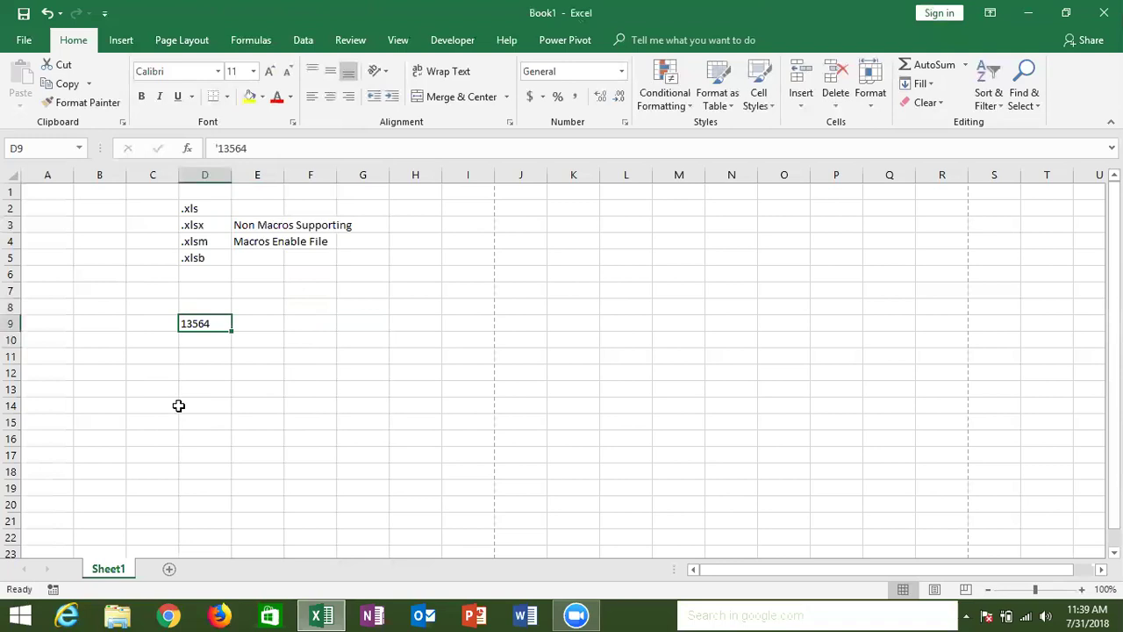
pyautogui.click(239, 396)
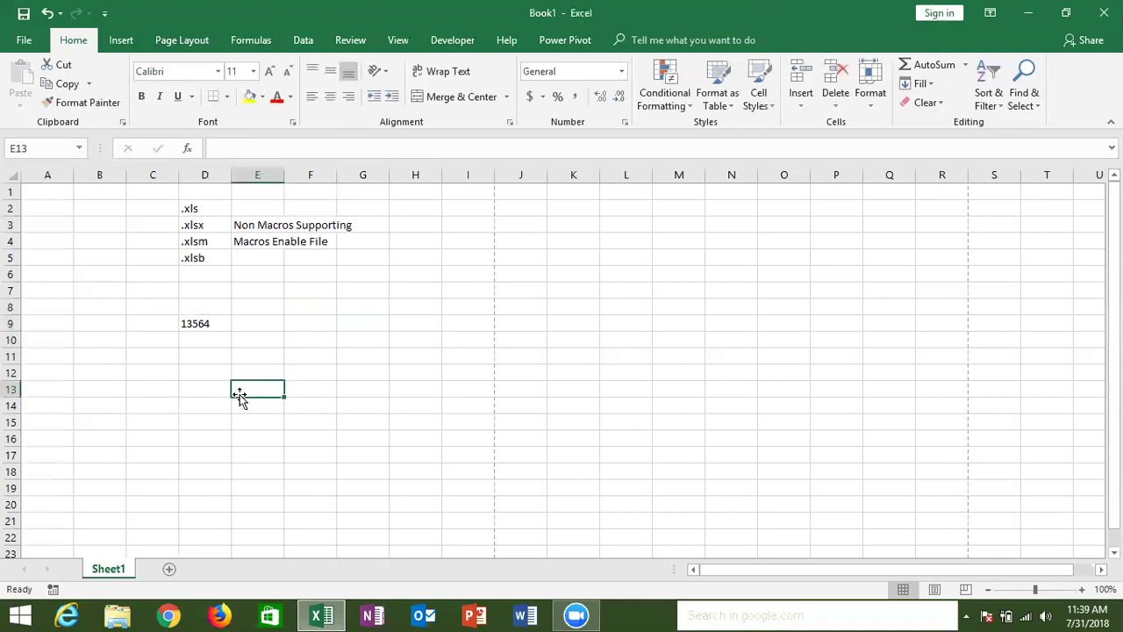
pyautogui.click(26, 40)
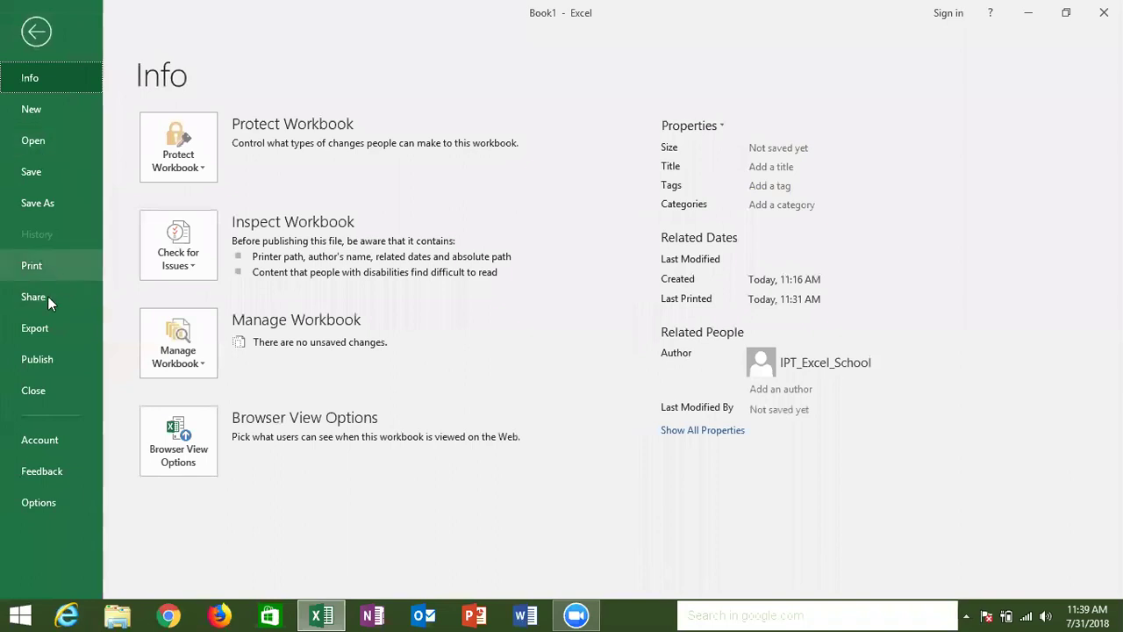
# Toggle background error checking off and back on in Formulas options, then go to Proofing
pyautogui.click(36, 504)
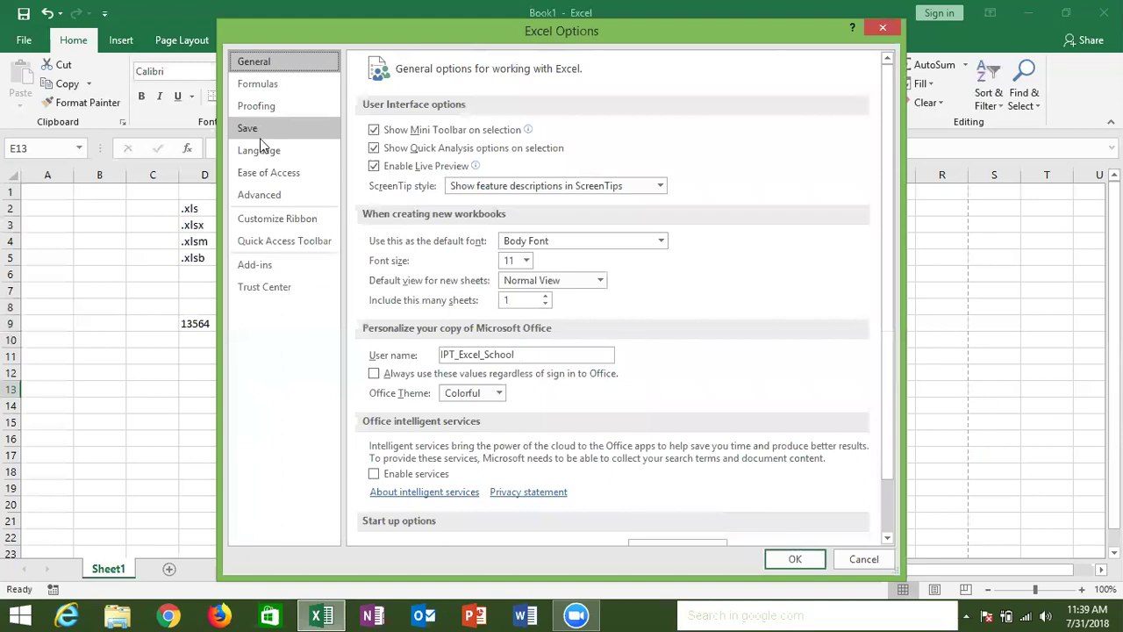
pyautogui.click(263, 85)
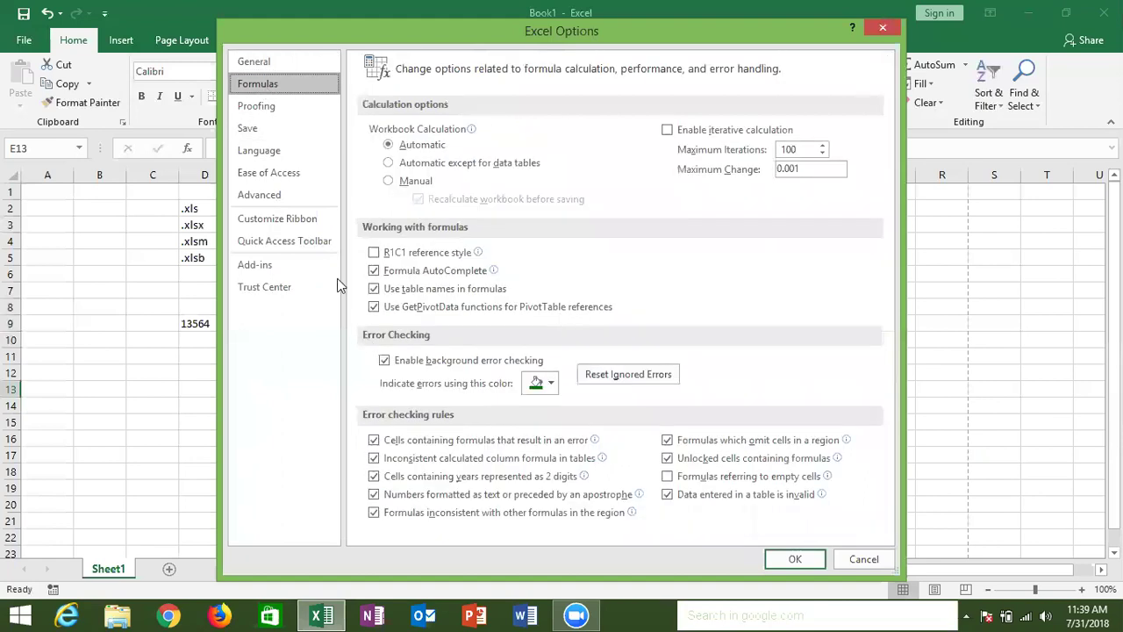
pyautogui.click(387, 362)
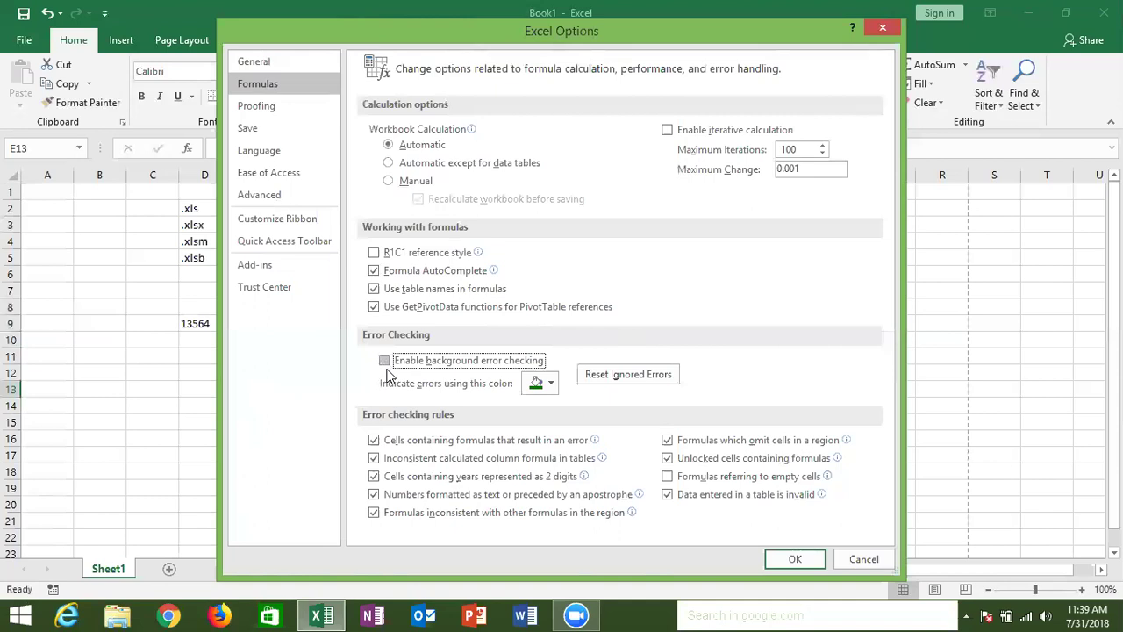
pyautogui.click(385, 362)
pyautogui.click(276, 104)
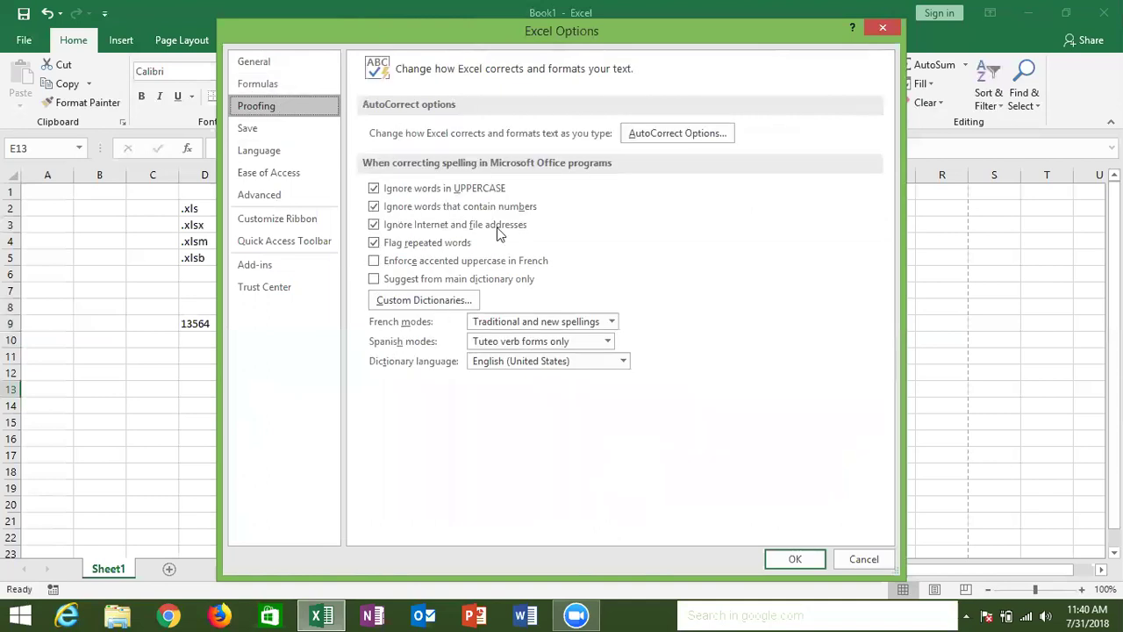
# In AutoCorrect, find the DS entry and erase the DS abbreviation from the Replace box
pyautogui.click(642, 136)
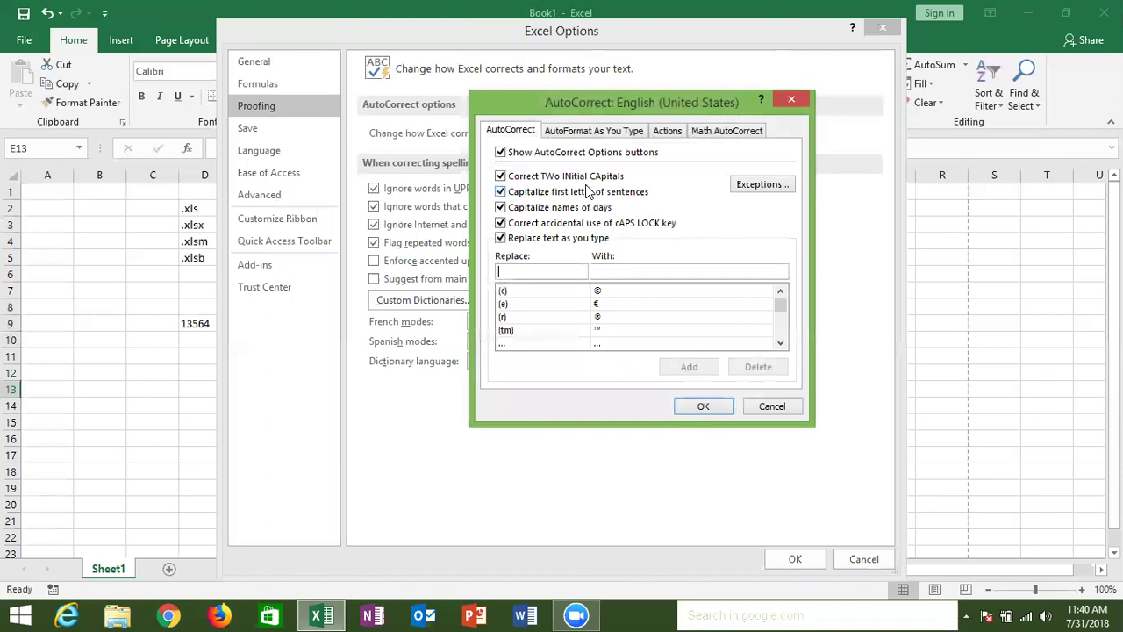
pyautogui.write('DS')
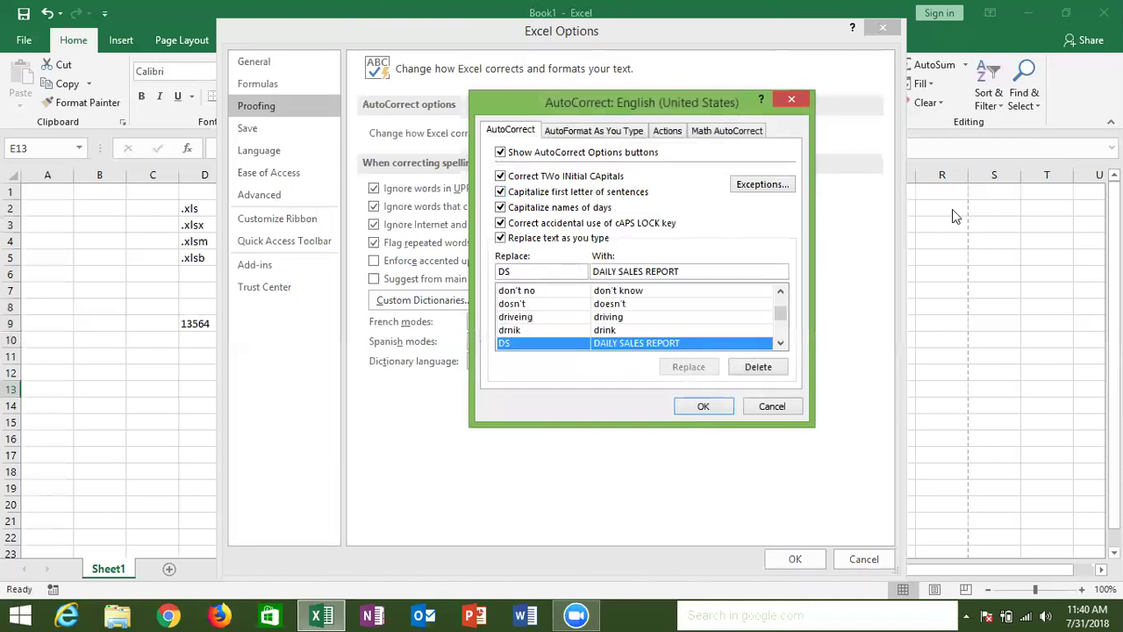
pyautogui.click(594, 271)
pyautogui.keyDown('shift'); pyautogui.click(702, 274); pyautogui.keyUp('shift')
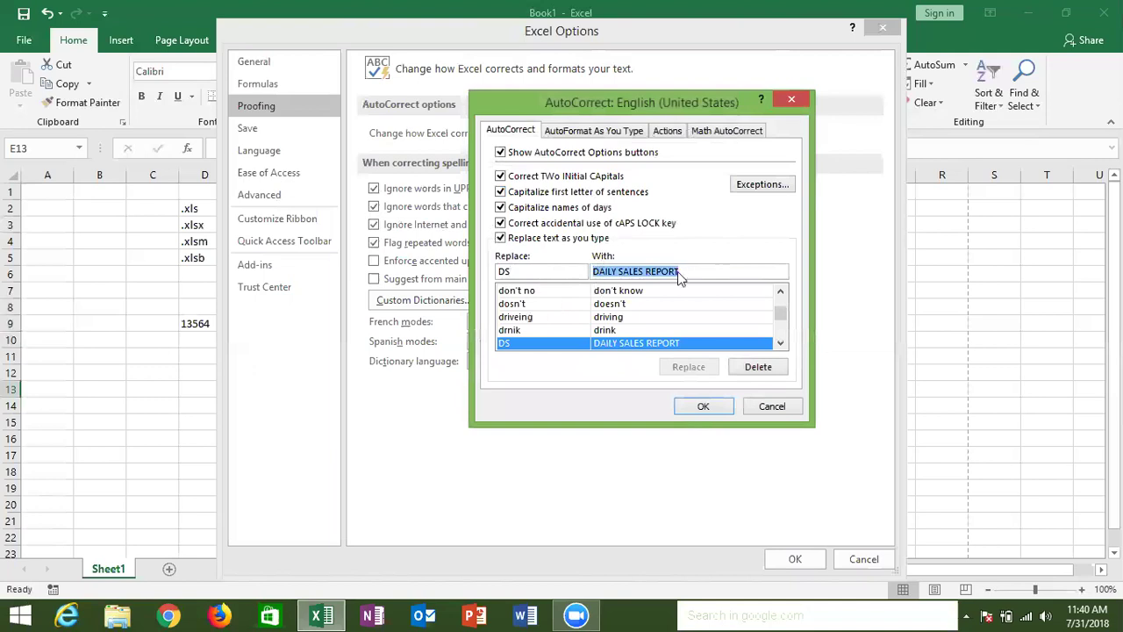
pyautogui.click(551, 270)
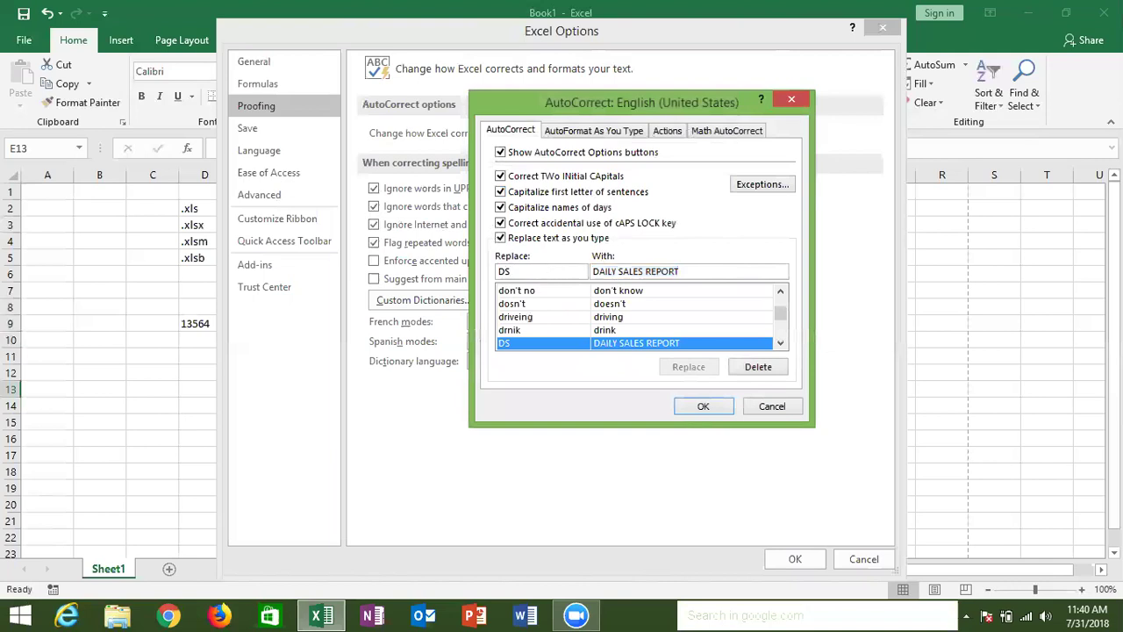
pyautogui.press('BackSpace')
pyautogui.press('BackSpace')
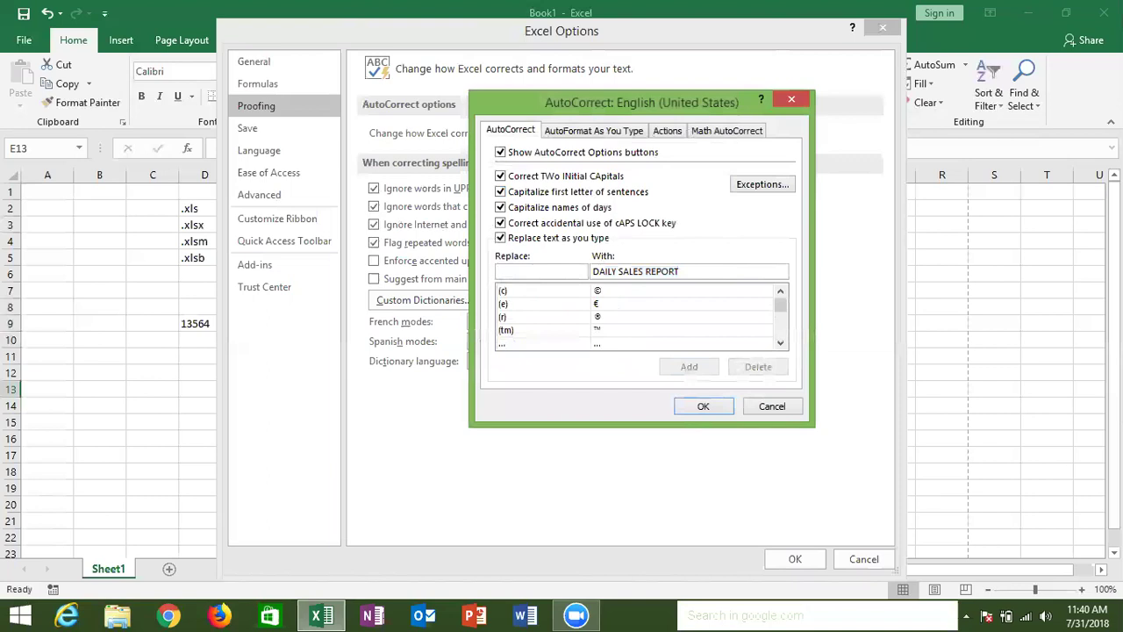
# Toggle hyperlinks for internet and network paths under AutoFormat As You Type, then cancel AutoCorrect
pyautogui.click(606, 130)
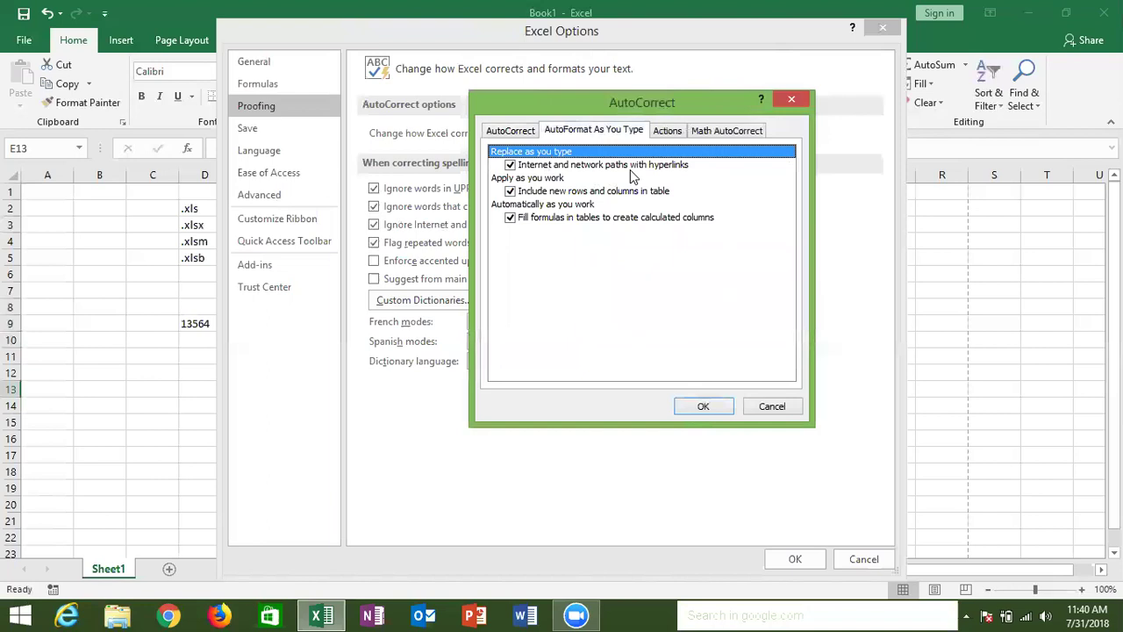
pyautogui.click(510, 166)
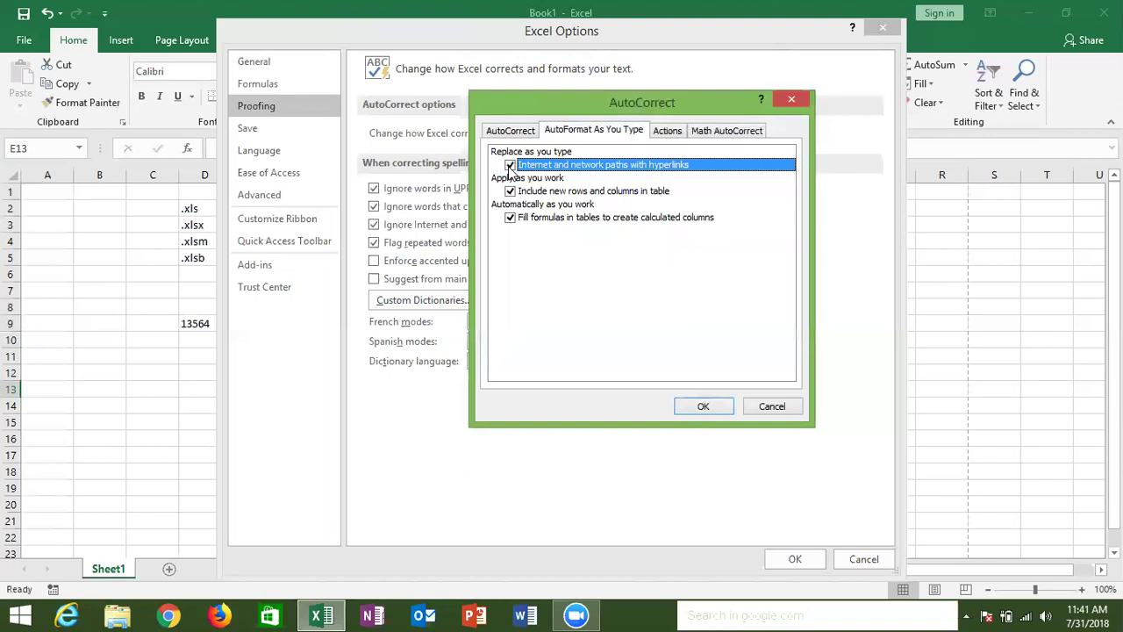
pyautogui.click(760, 406)
# Keep Excel Macro-Enabled Workbook as the default save format and select the default file location path
pyautogui.click(279, 131)
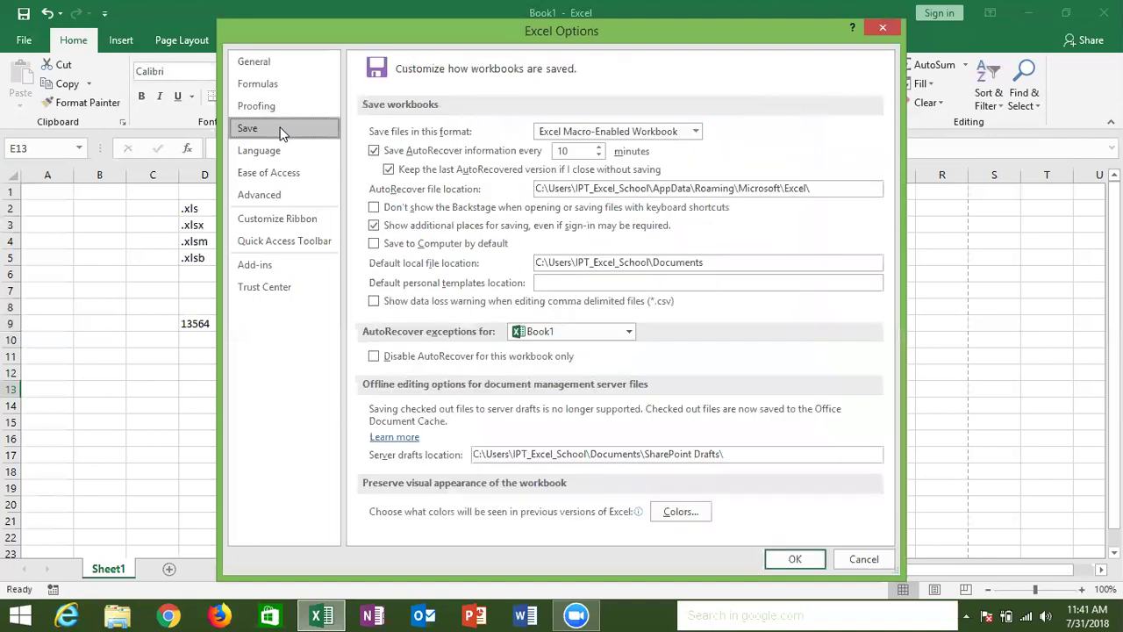
pyautogui.click(690, 132)
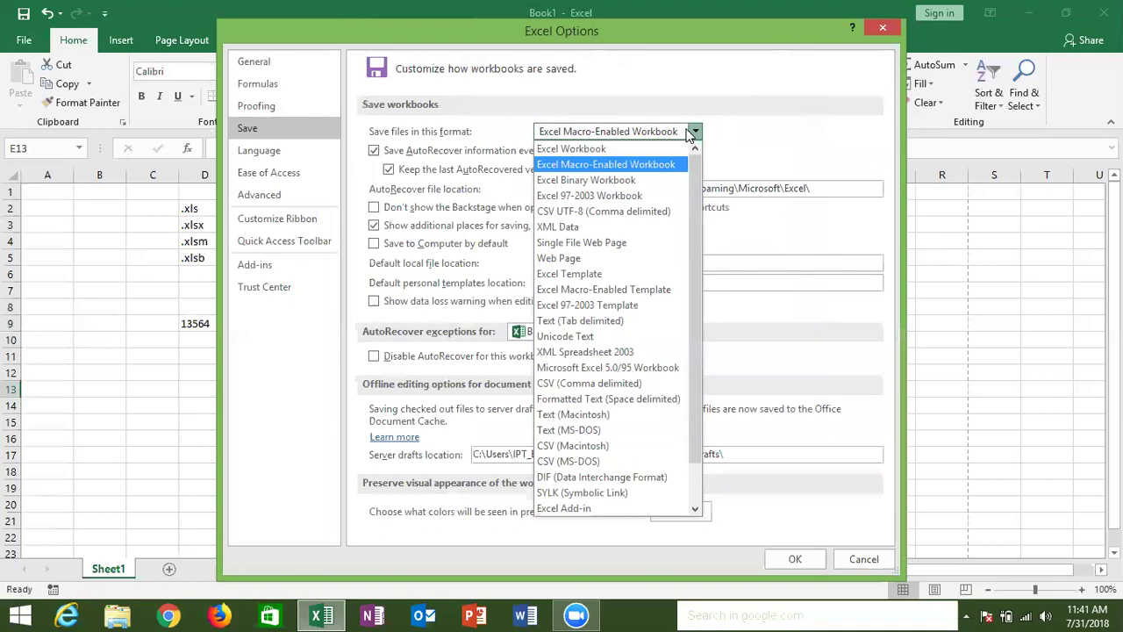
pyautogui.click(642, 165)
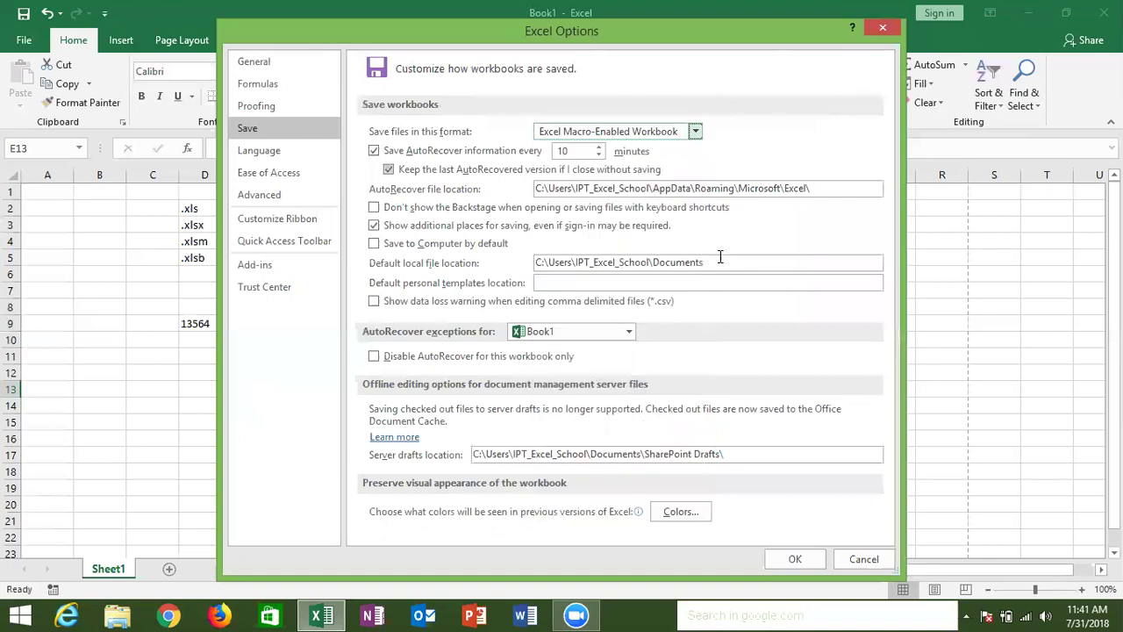
pyautogui.moveTo(717, 260); pyautogui.dragTo(531, 266)
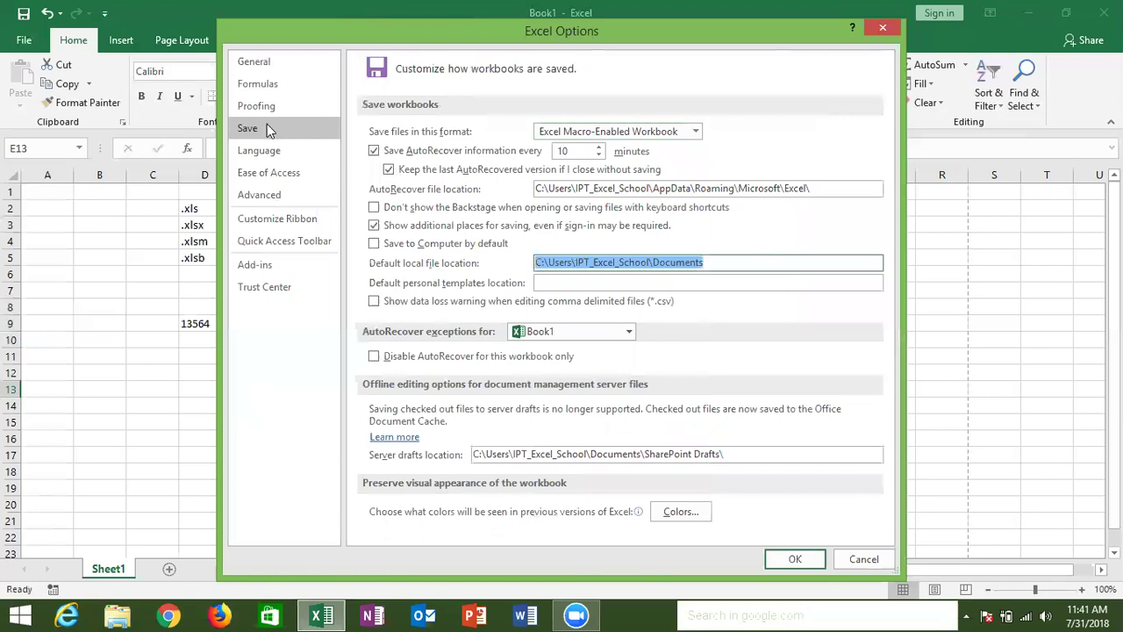
pyautogui.click(261, 150)
# On the Advanced page, keep the Enter direction as Down and leave automatic decimal point insertion off
pyautogui.click(270, 179)
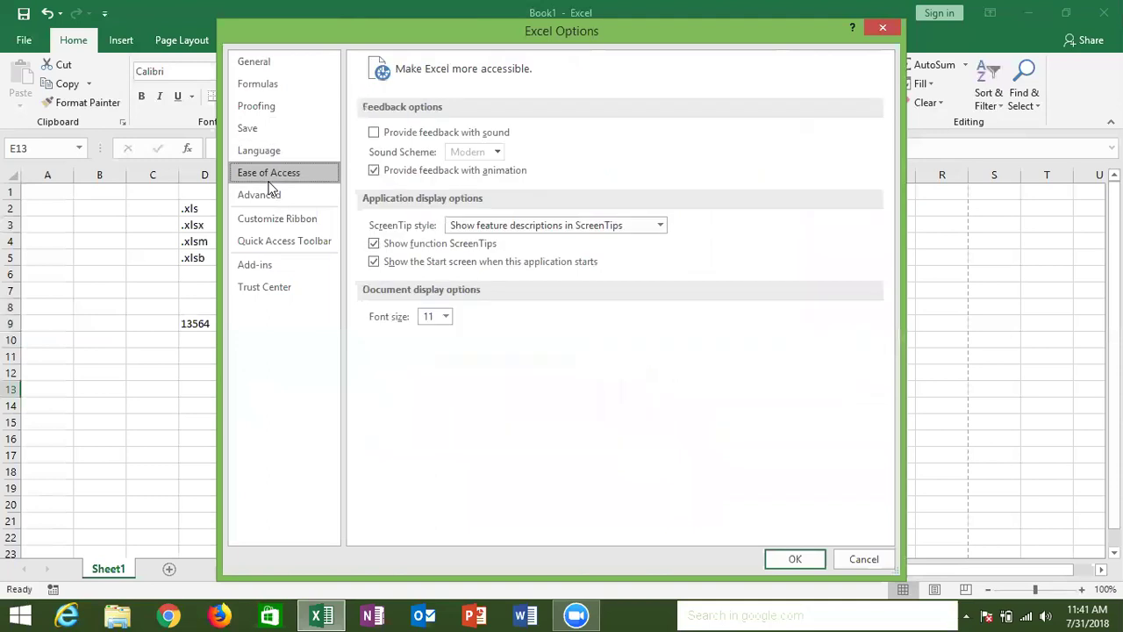
pyautogui.click(273, 200)
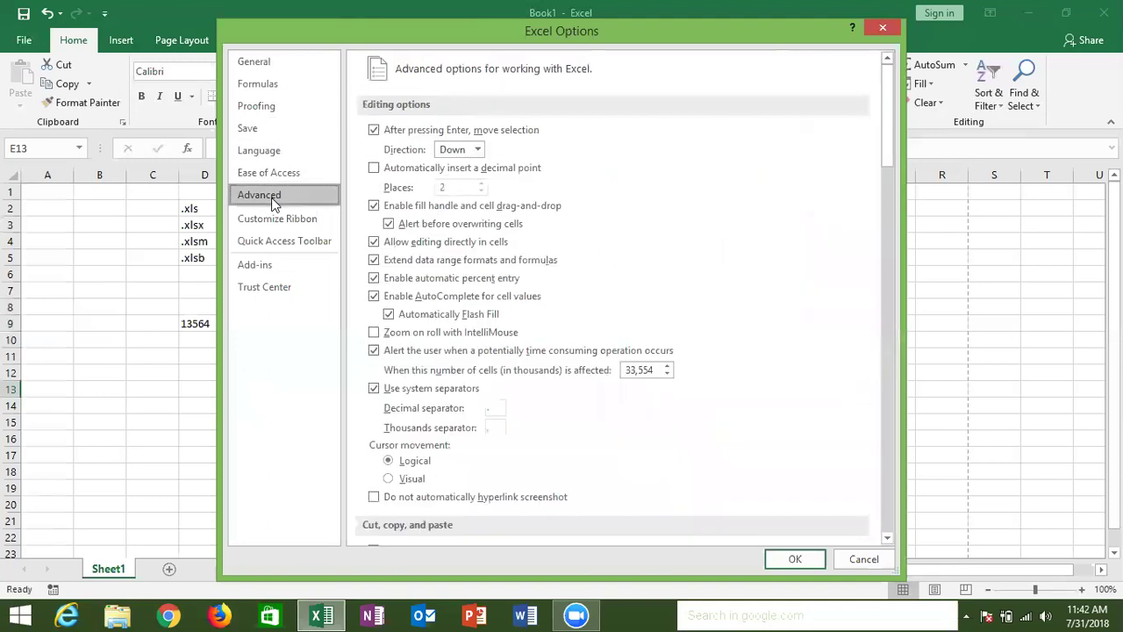
pyautogui.click(458, 150)
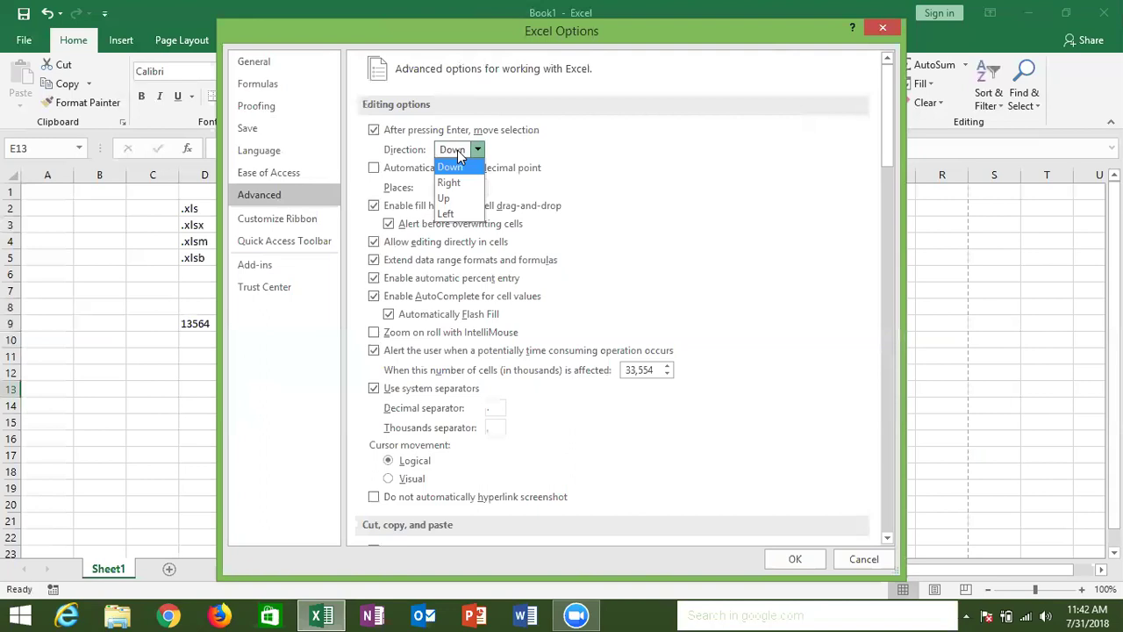
pyautogui.click(594, 172)
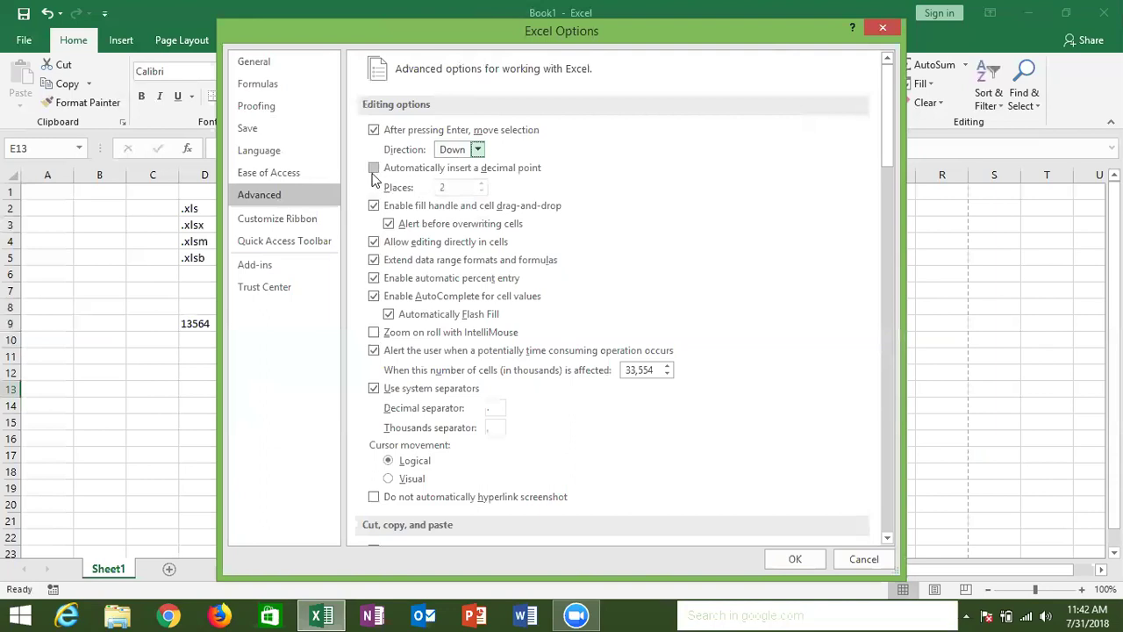
pyautogui.click(374, 168)
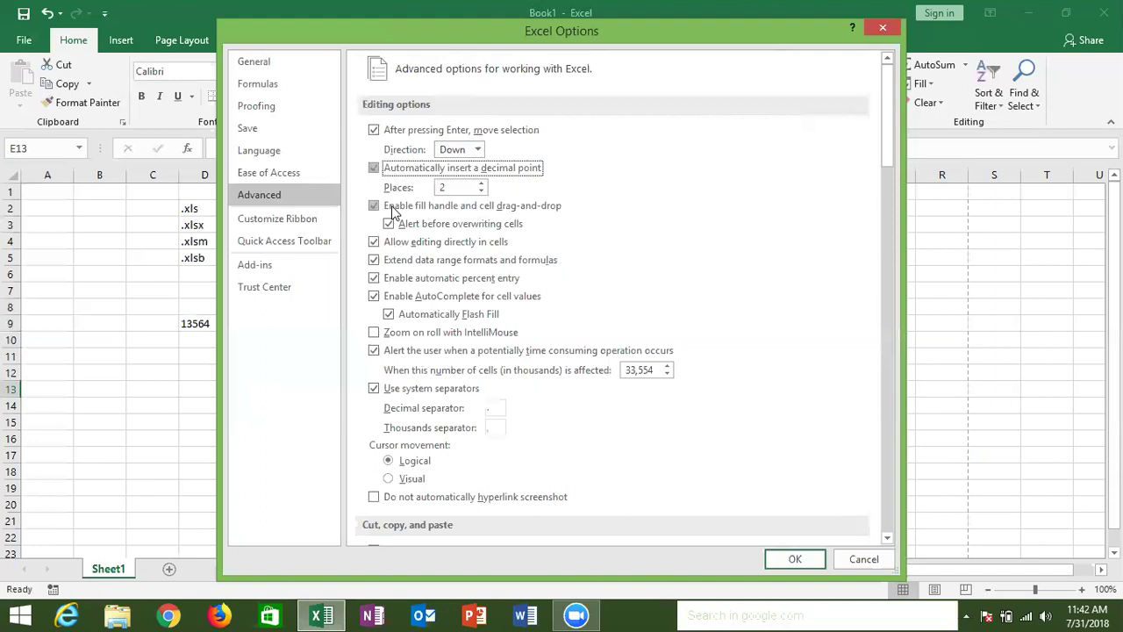
pyautogui.click(375, 168)
# Move Excel Options aside, keep fill-handle drag-and-drop enabled, and scroll the Advanced page
pyautogui.moveTo(367, 40); pyautogui.dragTo(573, 31)
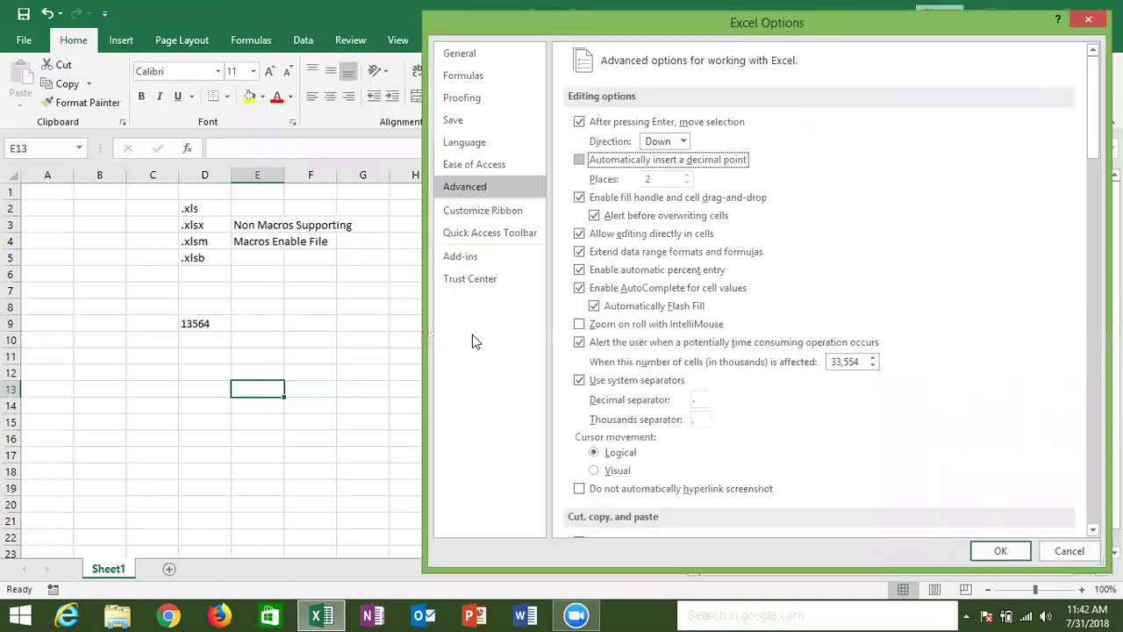
pyautogui.click(579, 197)
pyautogui.moveTo(1093, 105); pyautogui.dragTo(1093, 385)
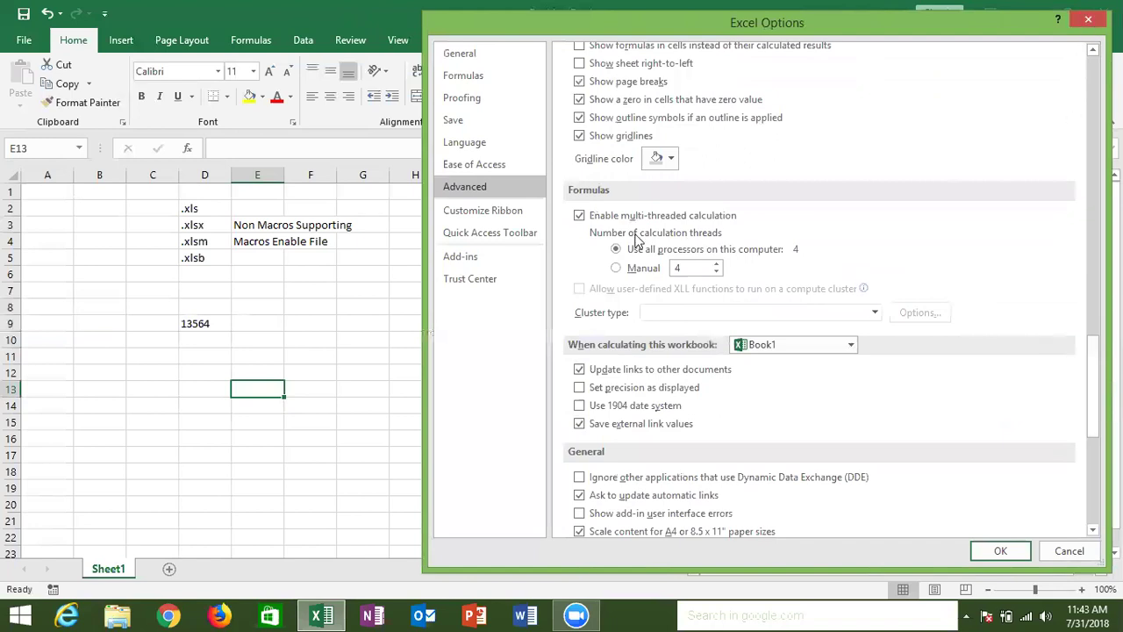
# Step through General, Formulas, Proofing, Save, Language, Accessibility and Advanced to Customize Ribbon, then close Options
pyautogui.click(474, 57)
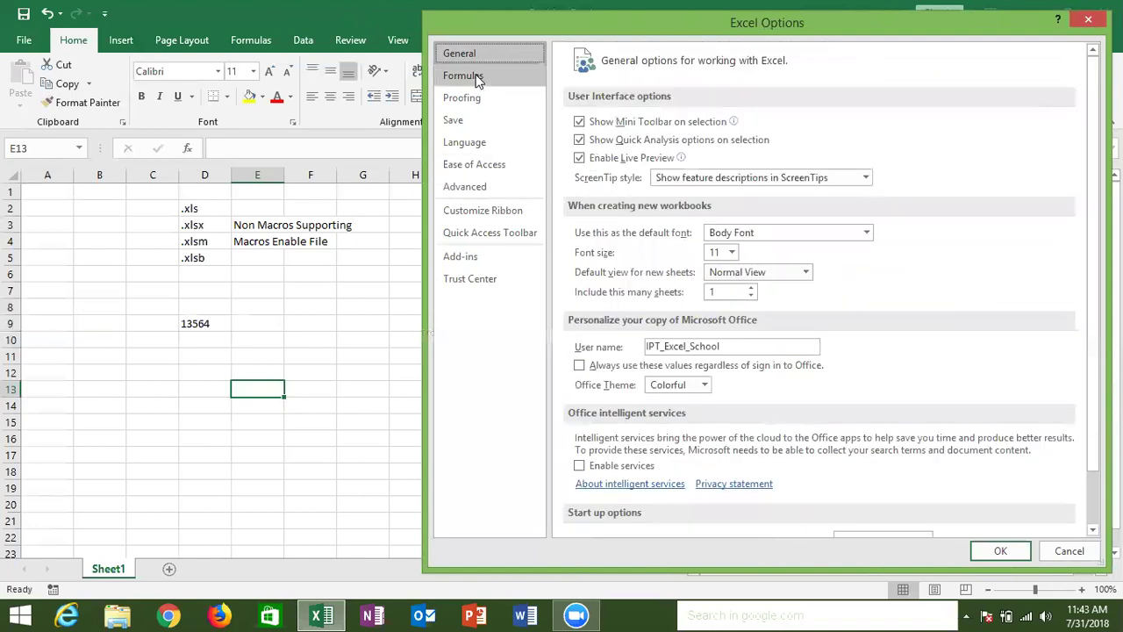
pyautogui.click(478, 77)
pyautogui.click(469, 98)
pyautogui.click(465, 120)
pyautogui.click(468, 142)
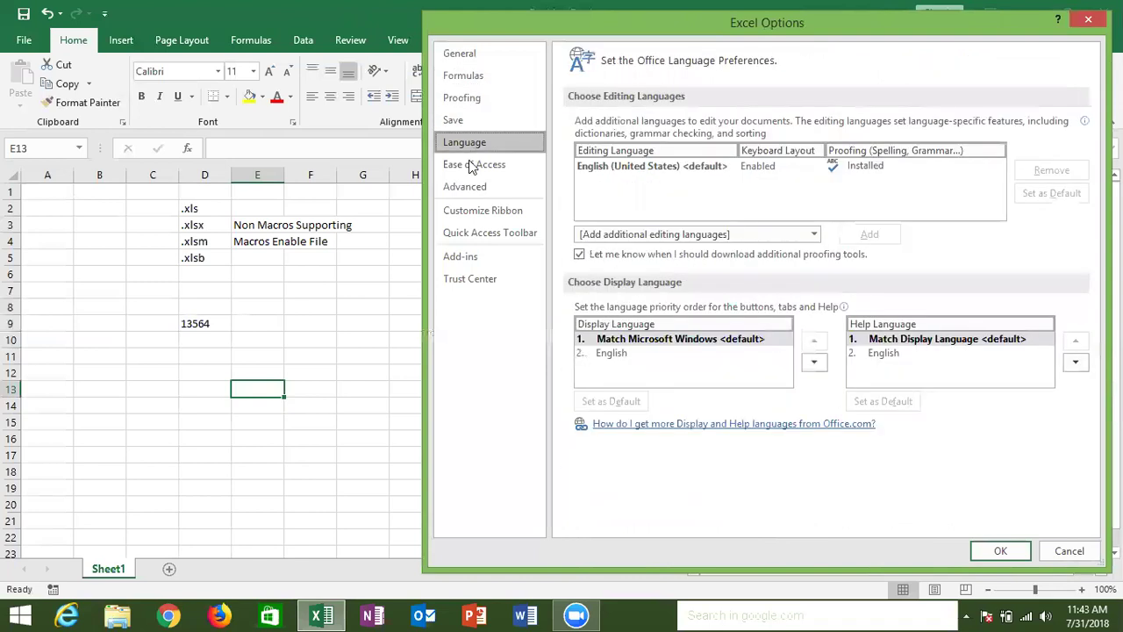
pyautogui.click(472, 165)
pyautogui.click(468, 185)
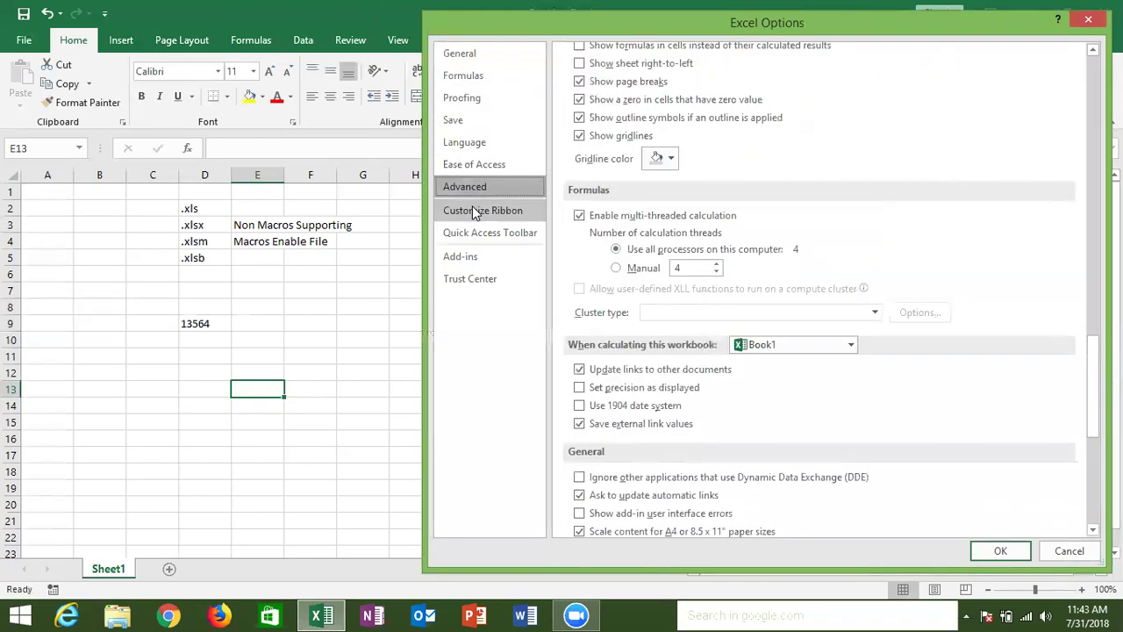
pyautogui.click(472, 212)
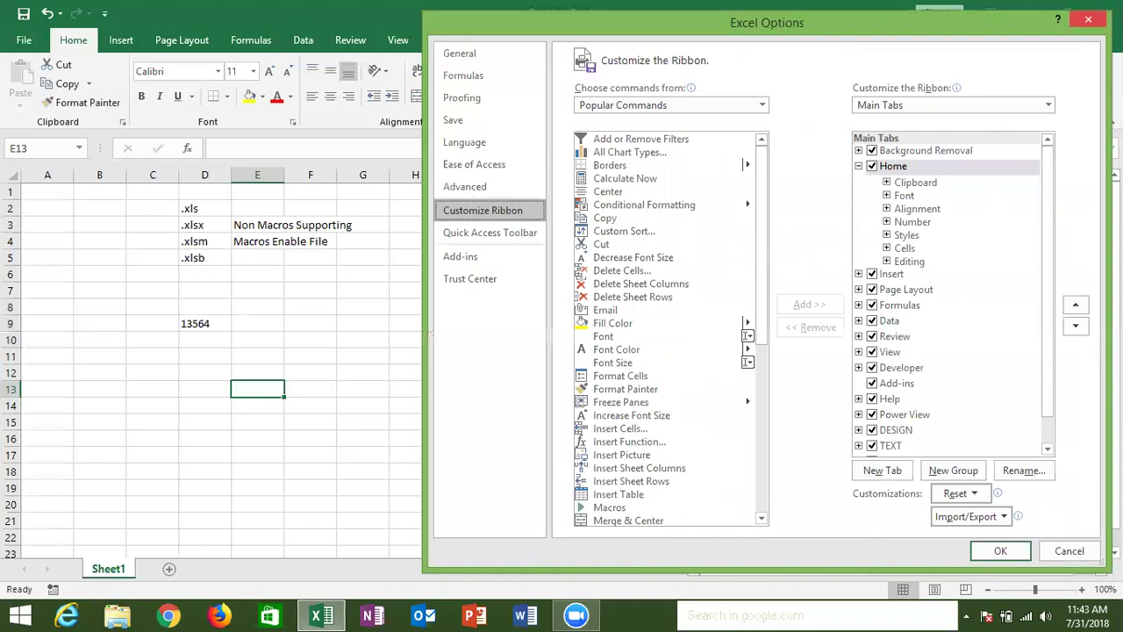
pyautogui.press('Return')
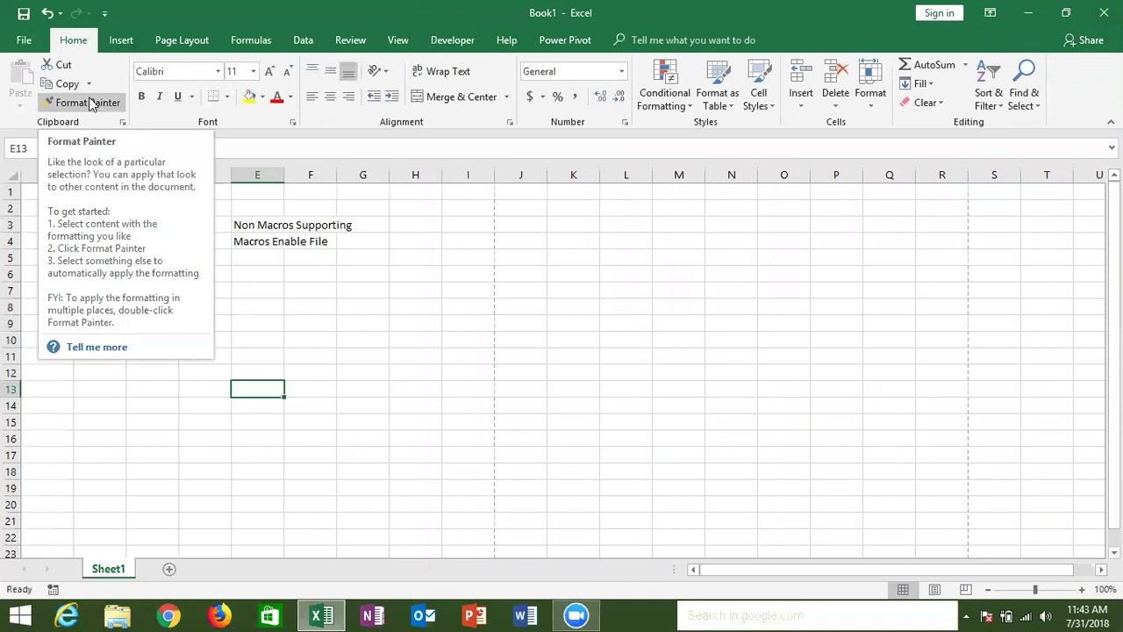
# Close Book1 with Alt+F4 and choose Don't Save
pyautogui.hotkey('alt', 'F4')
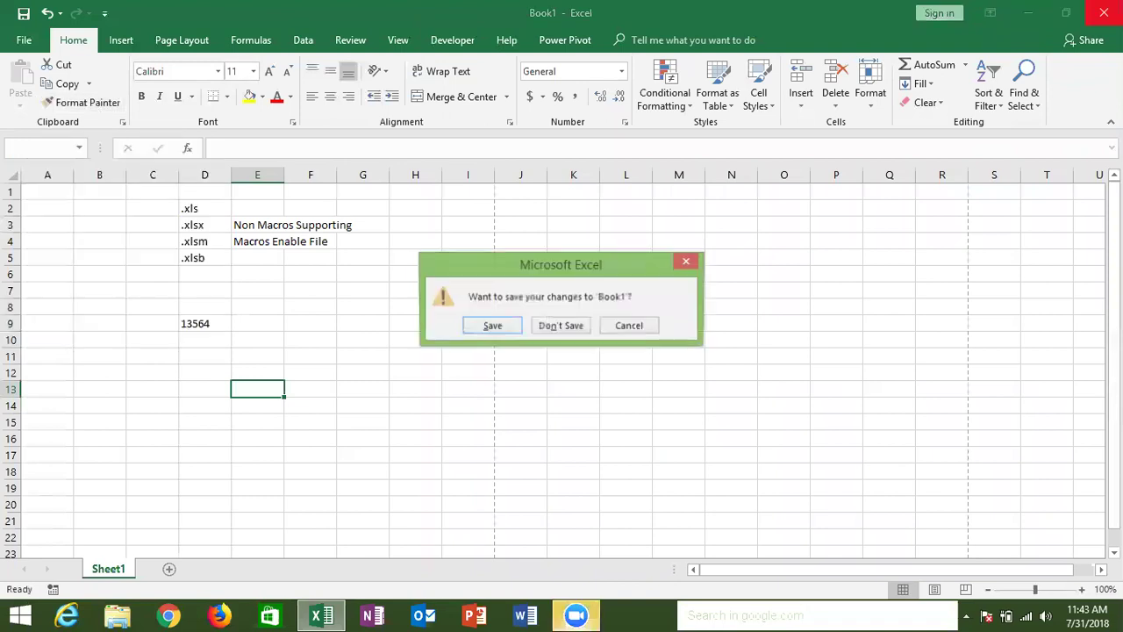
pyautogui.click(553, 330)
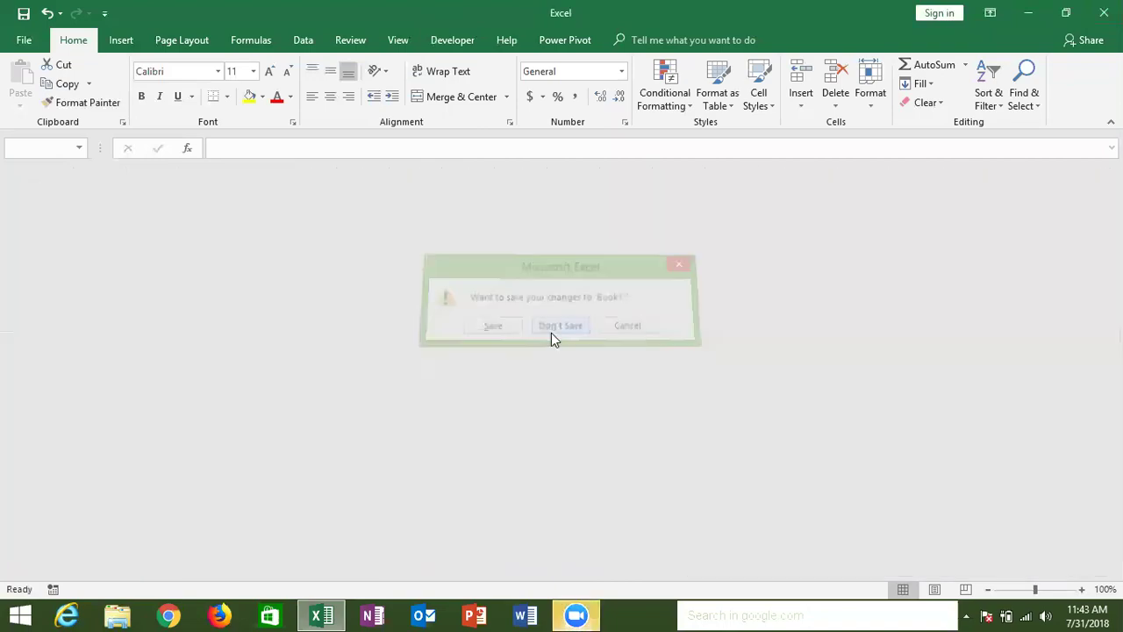